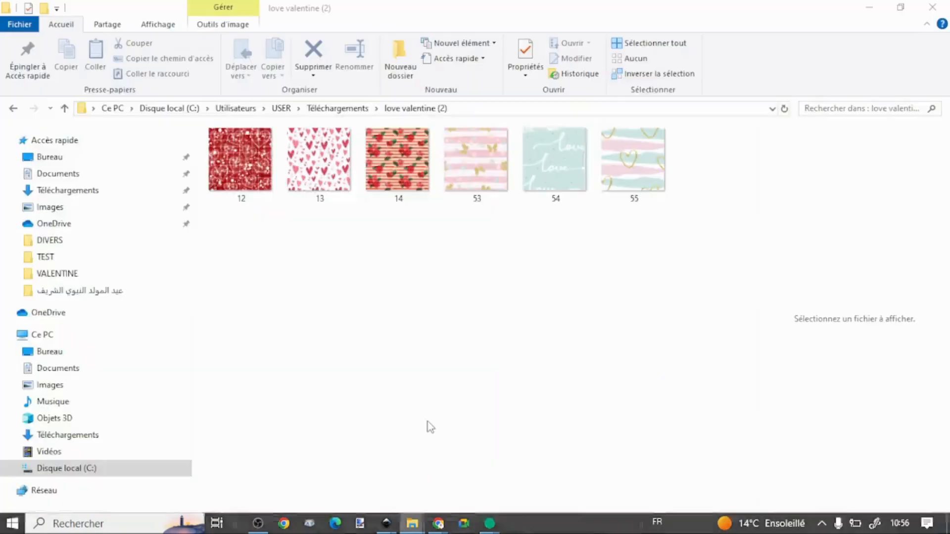
Import the pattern images 12, 13 and 14 from the love valentine (2) folder into the Canva uploads.
{"action": "left_click", "coordinate": [900, 8]}
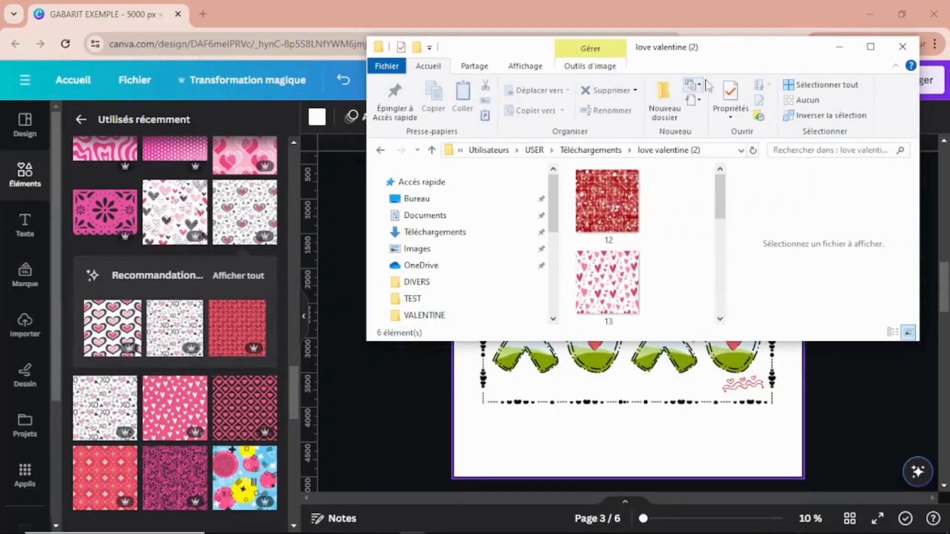
{"action": "left_click_drag", "start_coordinate": [740, 53], "coordinate": [705, 96]}
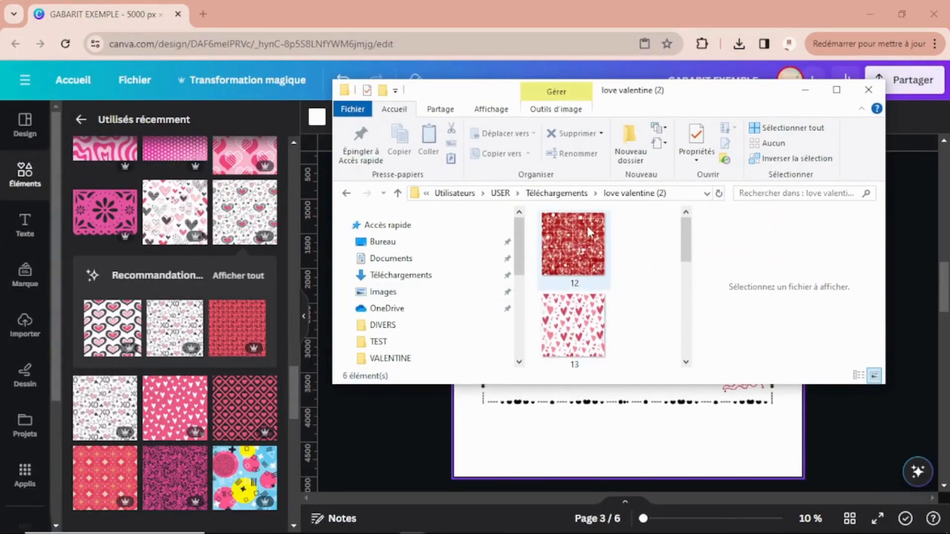
{"action": "left_click", "coordinate": [587, 242]}
{"action": "scroll", "coordinate": [631, 287], "scroll_direction": "down", "scroll_amount": 1}
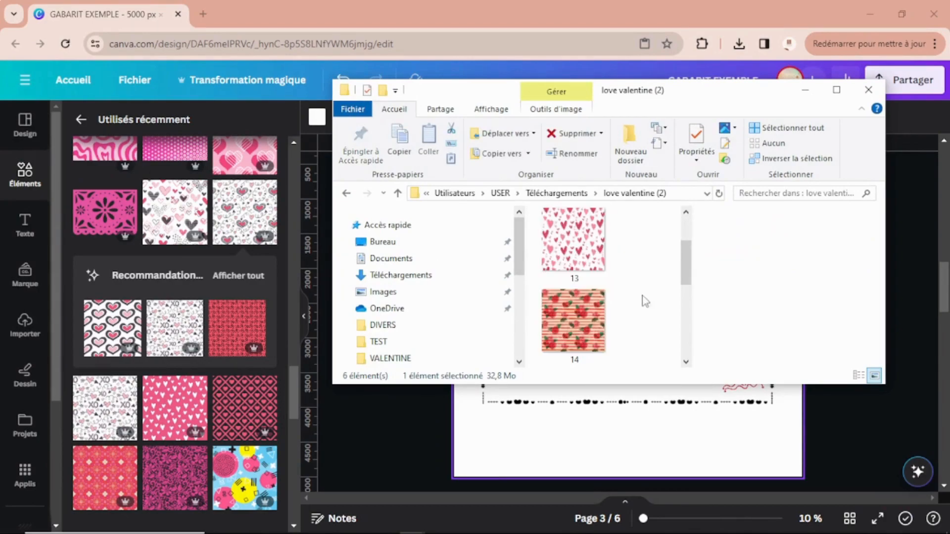
{"action": "mouse_move", "coordinate": [686, 258]}
{"action": "left_mouse_down"}
{"action": "mouse_move", "coordinate": [682, 335]}
{"action": "mouse_move", "coordinate": [699, 230]}
{"action": "mouse_move", "coordinate": [699, 262]}
{"action": "mouse_move", "coordinate": [689, 246]}
{"action": "left_mouse_up"}
{"action": "left_click", "coordinate": [582, 292]}
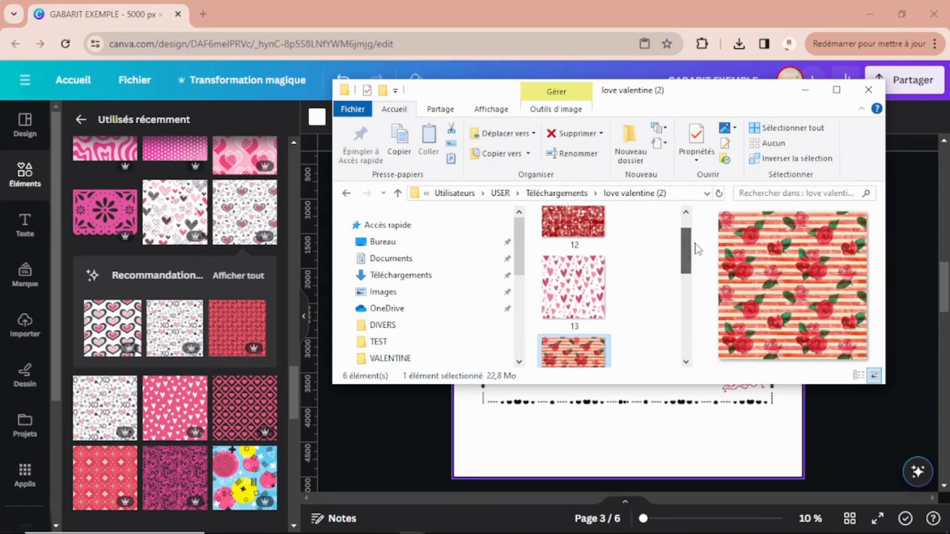
{"action": "left_click", "coordinate": [584, 231], "text": "shift"}
{"action": "left_click_drag", "start_coordinate": [582, 262], "coordinate": [160, 301]}
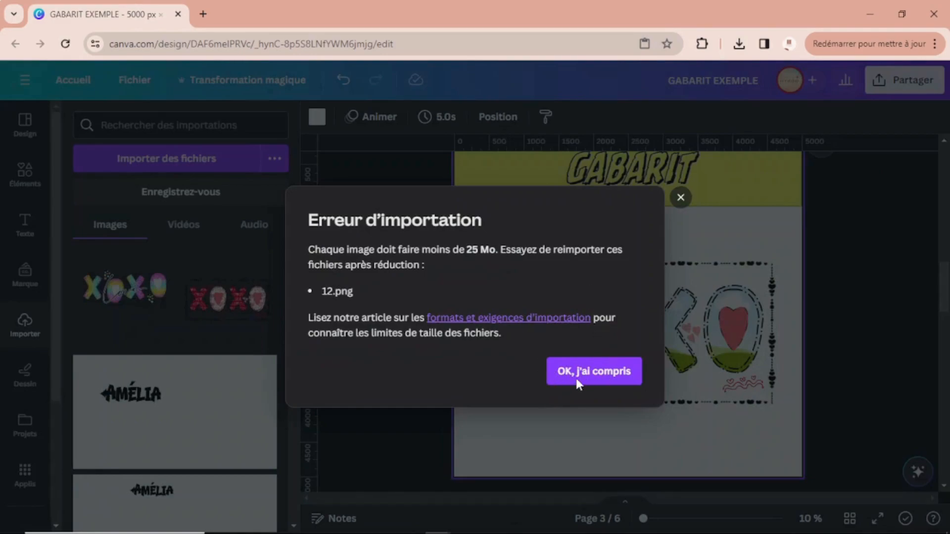
{"action": "left_click", "coordinate": [559, 369]}
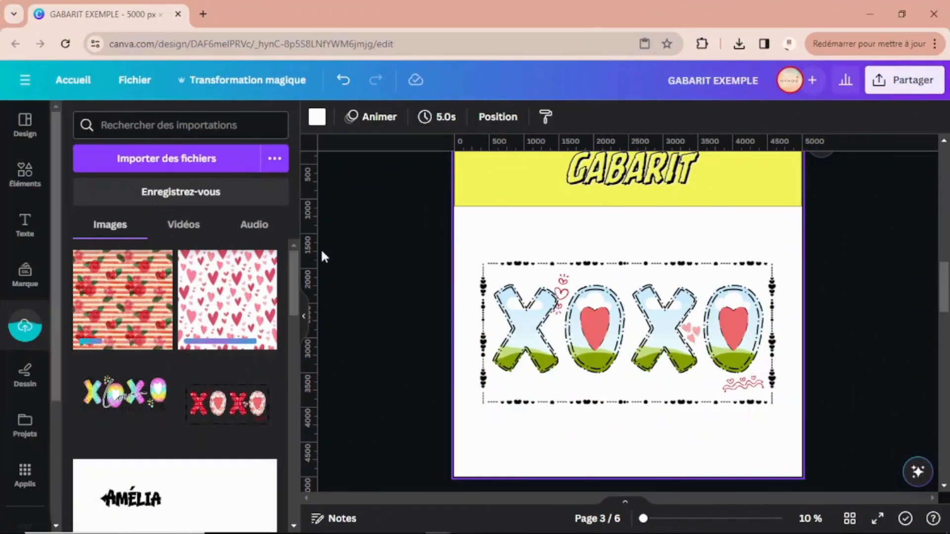
Display the list of all layers for the GABARIT page.
{"action": "left_click", "coordinate": [588, 279]}
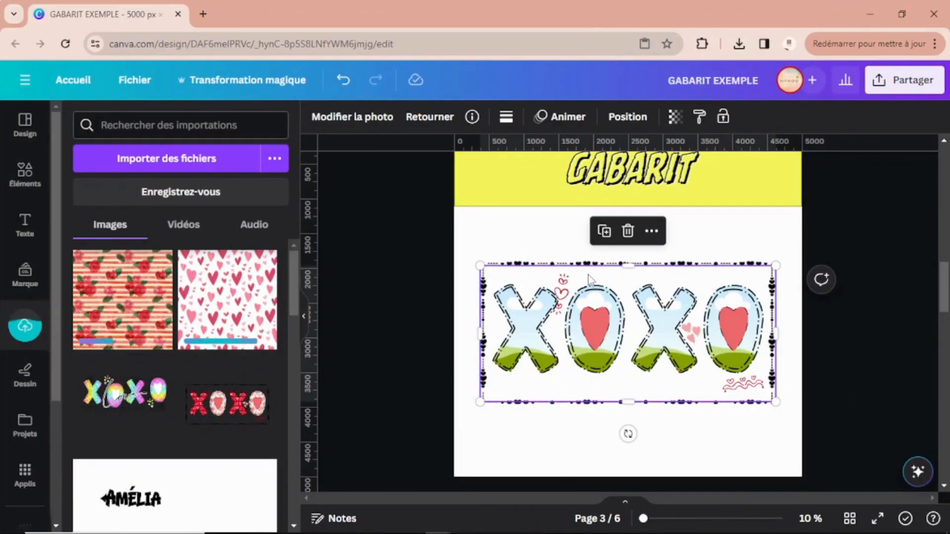
{"action": "left_click", "coordinate": [652, 231]}
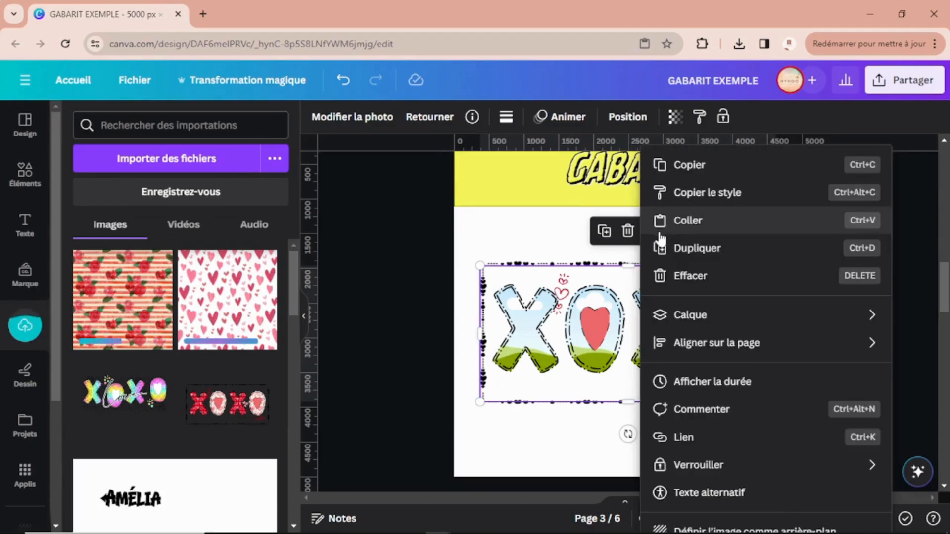
{"action": "left_click", "coordinate": [574, 284]}
{"action": "left_click", "coordinate": [574, 285]}
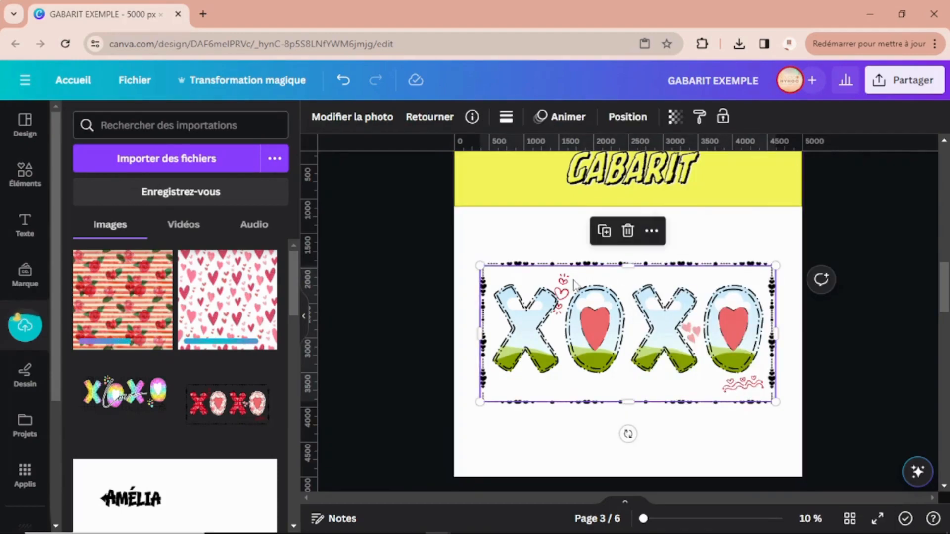
{"action": "left_click", "coordinate": [615, 131]}
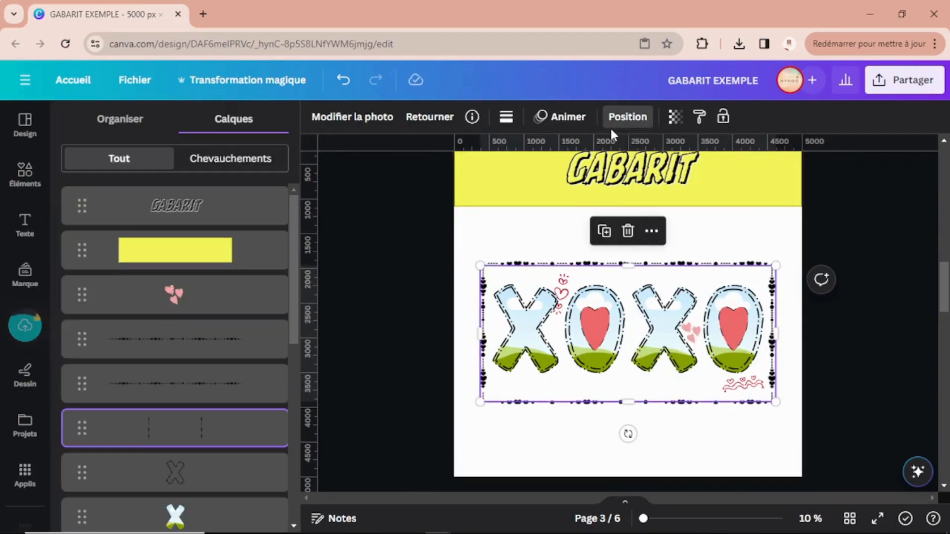
{"action": "scroll", "coordinate": [180, 293], "scroll_direction": "down", "scroll_amount": 5}
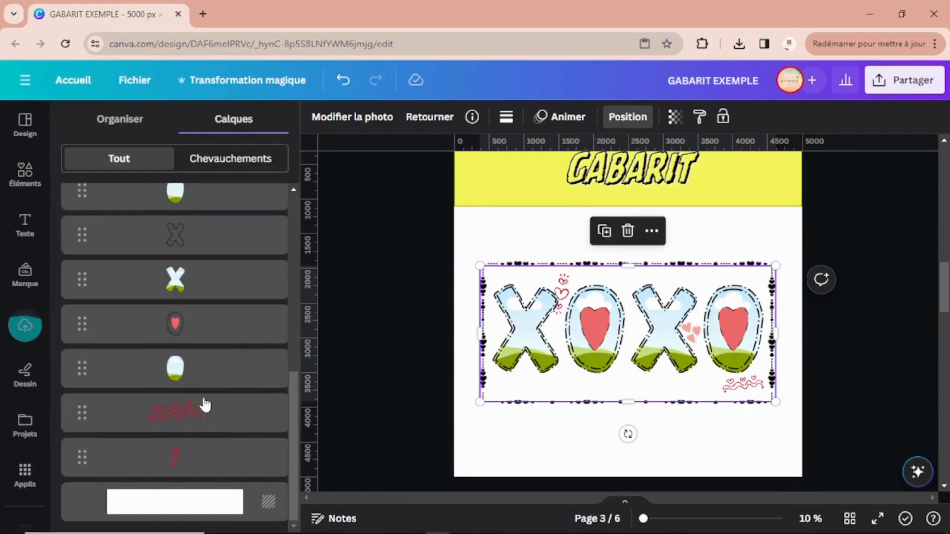
{"action": "left_click", "coordinate": [173, 377]}
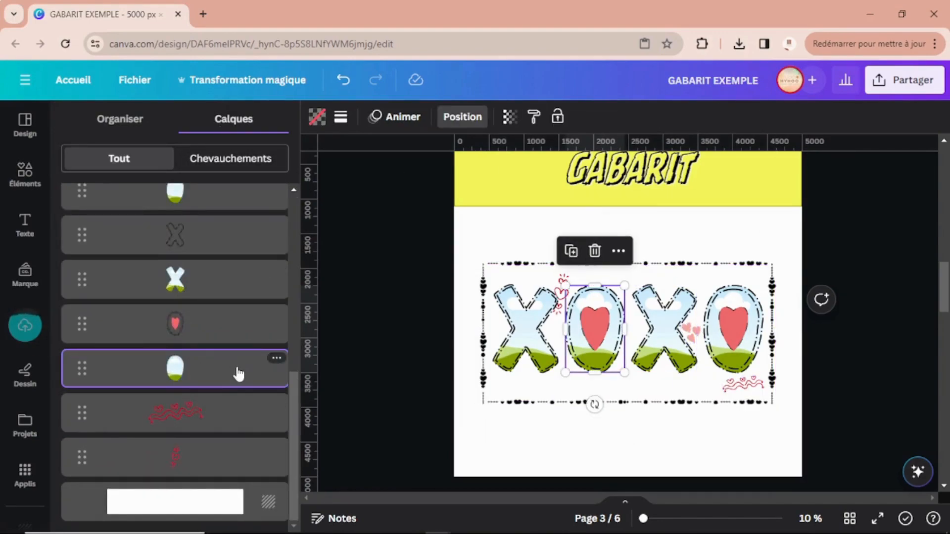
{"action": "scroll", "coordinate": [234, 351], "scroll_direction": "up", "scroll_amount": 2}
{"action": "scroll", "coordinate": [234, 352], "scroll_direction": "up", "scroll_amount": 2}
{"action": "scroll", "coordinate": [236, 354], "scroll_direction": "down", "scroll_amount": 2}
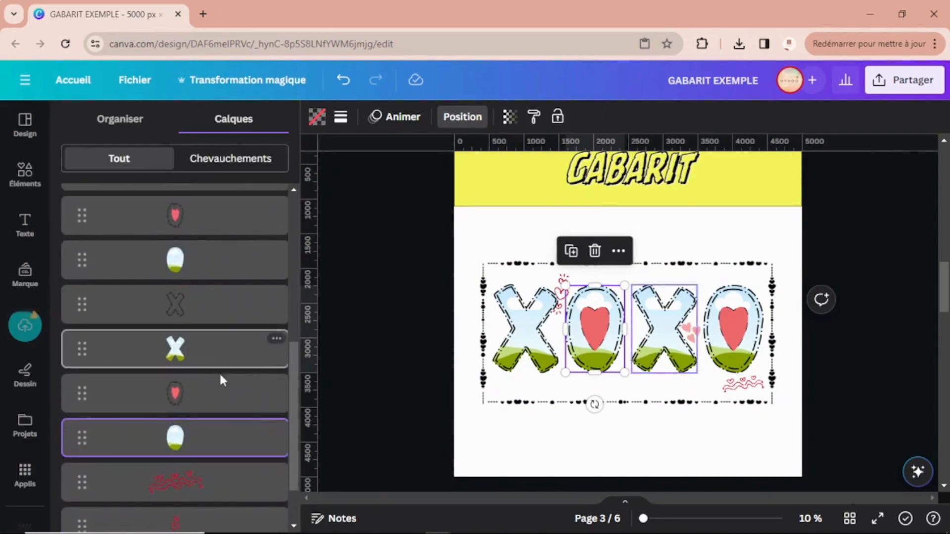
{"action": "left_click", "coordinate": [227, 268], "text": "shift"}
{"action": "scroll", "coordinate": [237, 287], "scroll_direction": "up", "scroll_amount": 4}
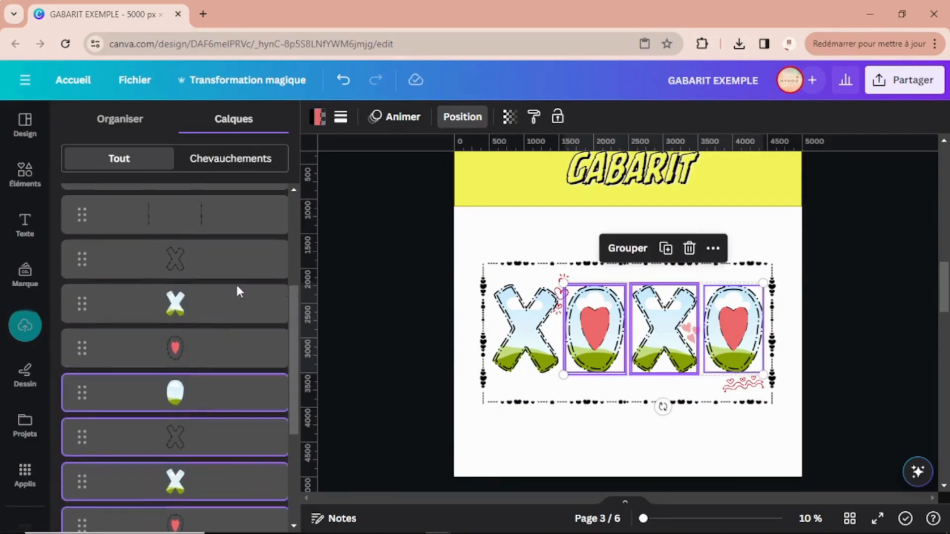
{"action": "scroll", "coordinate": [236, 297], "scroll_direction": "down", "scroll_amount": 4}
Bring the four landscape-filled X and O letter frames together to the front of the page.
{"action": "left_click", "coordinate": [175, 442]}
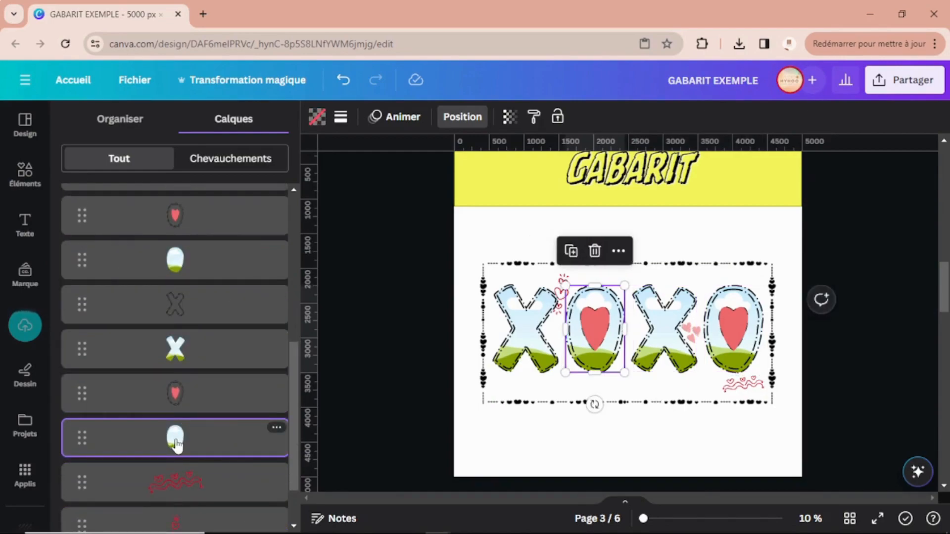
{"action": "left_click", "coordinate": [176, 349], "text": "shift"}
{"action": "left_click", "coordinate": [182, 272], "text": "shift"}
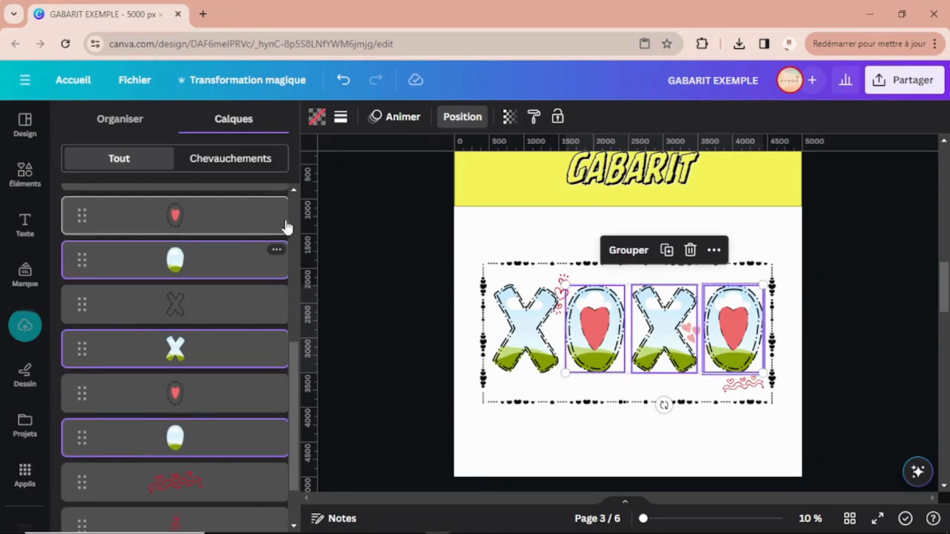
{"action": "scroll", "coordinate": [296, 187], "scroll_direction": "up", "scroll_amount": 5}
{"action": "left_click", "coordinate": [187, 341], "text": "shift"}
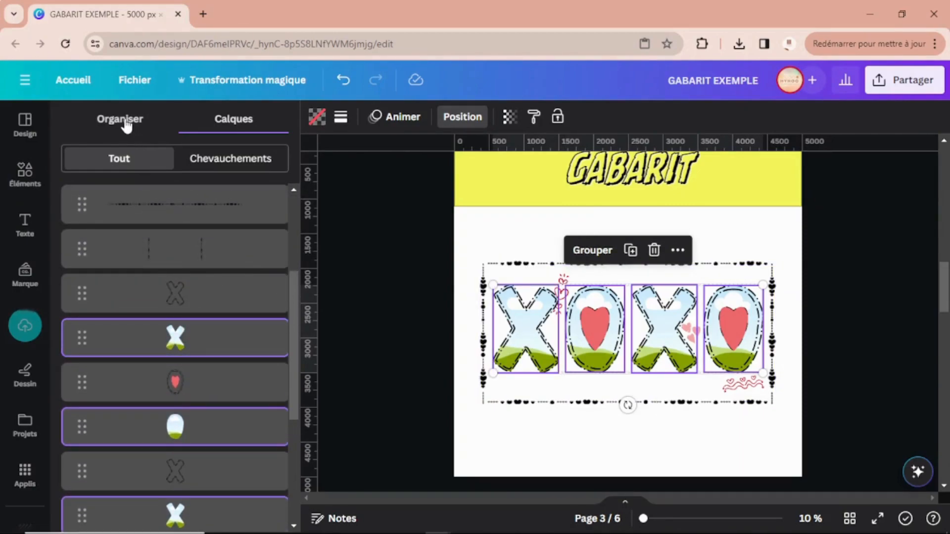
{"action": "left_click", "coordinate": [125, 121]}
{"action": "left_click", "coordinate": [108, 179]}
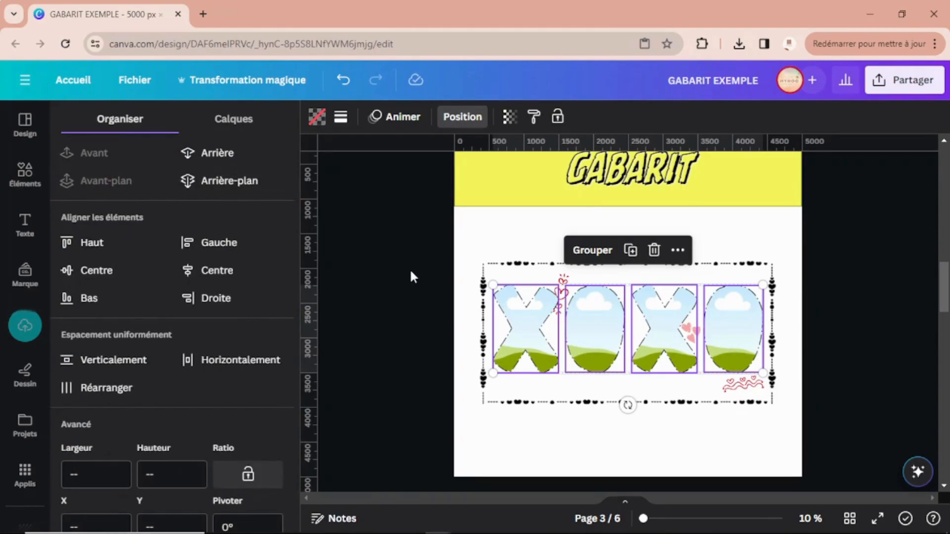
{"action": "key", "text": "Escape"}
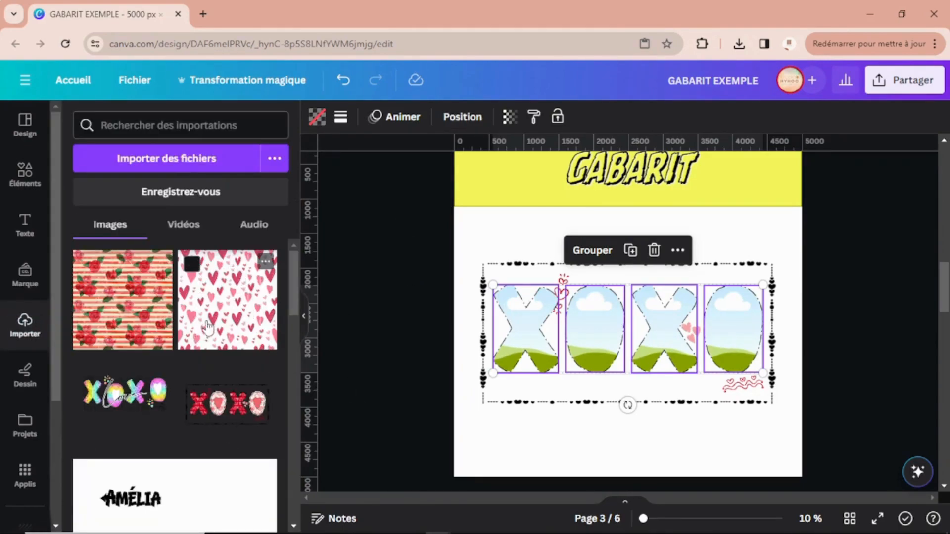
Add the uploaded striped rose pattern to the page, duplicate it and move the copy away from the first X.
{"action": "left_click", "coordinate": [143, 301]}
{"action": "left_click_drag", "start_coordinate": [585, 303], "coordinate": [548, 253]}
{"action": "left_click", "coordinate": [550, 425]}
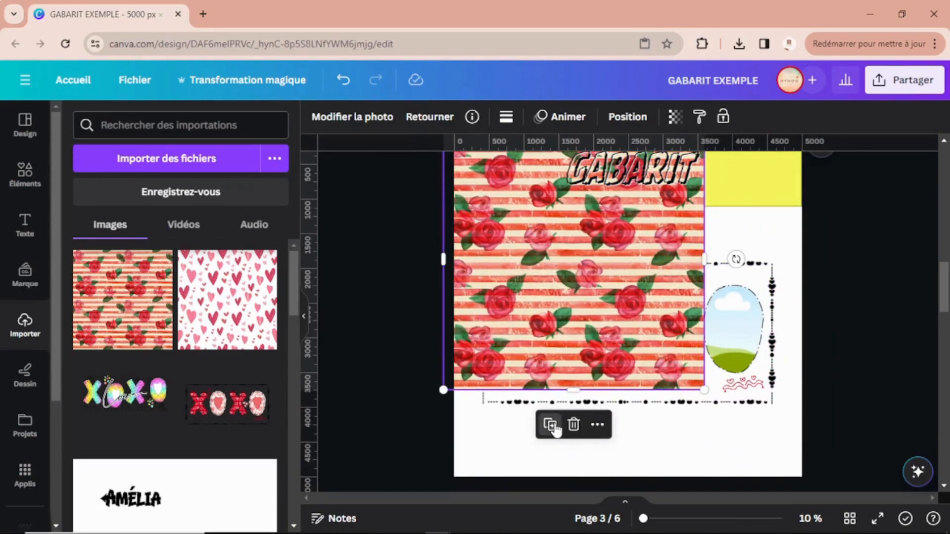
{"action": "left_click_drag", "start_coordinate": [579, 299], "coordinate": [741, 406]}
Fill both X frames with the striped rose pattern, repositioning the pattern inside the first X.
{"action": "left_click_drag", "start_coordinate": [556, 288], "coordinate": [512, 367]}
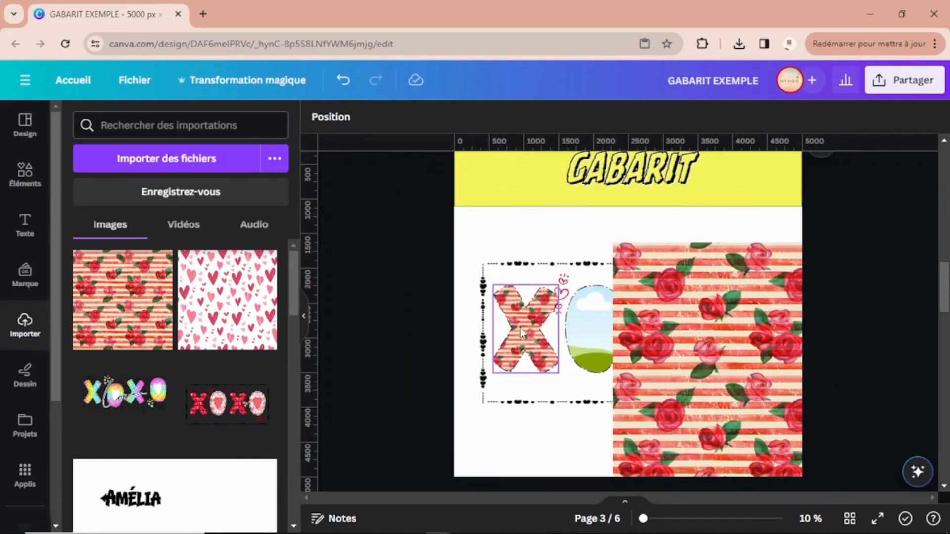
{"action": "double_click", "coordinate": [520, 328]}
{"action": "left_click_drag", "start_coordinate": [516, 334], "coordinate": [526, 354]}
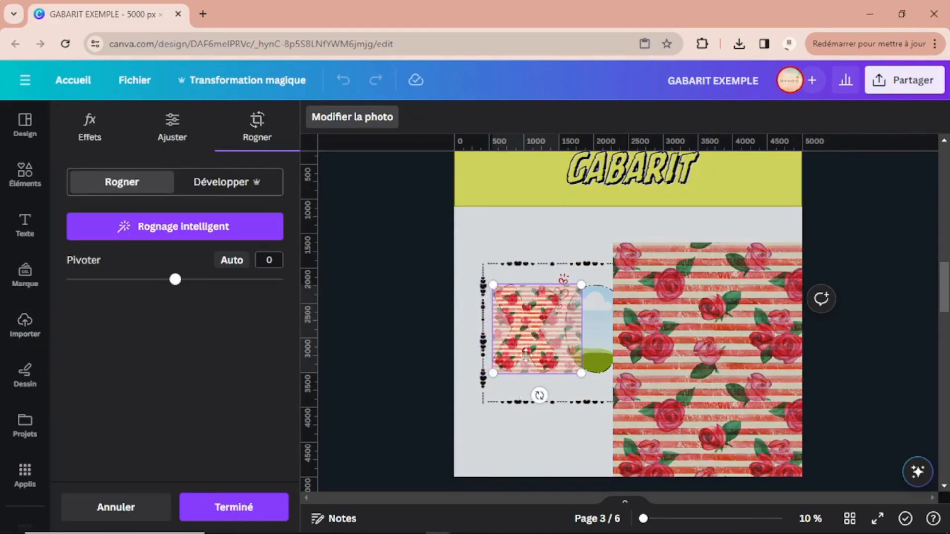
{"action": "left_click", "coordinate": [548, 435]}
{"action": "left_click_drag", "start_coordinate": [692, 366], "coordinate": [672, 322]}
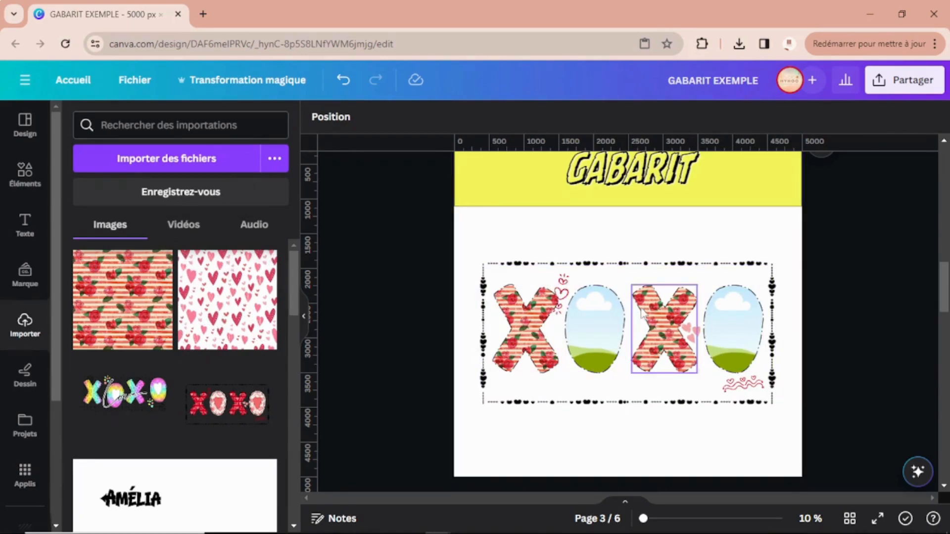
Browse the uploaded images and recently used elements for a pattern suited to the two O frames.
{"action": "scroll", "coordinate": [233, 338], "scroll_direction": "down", "scroll_amount": 3}
{"action": "scroll", "coordinate": [233, 336], "scroll_direction": "up", "scroll_amount": 3}
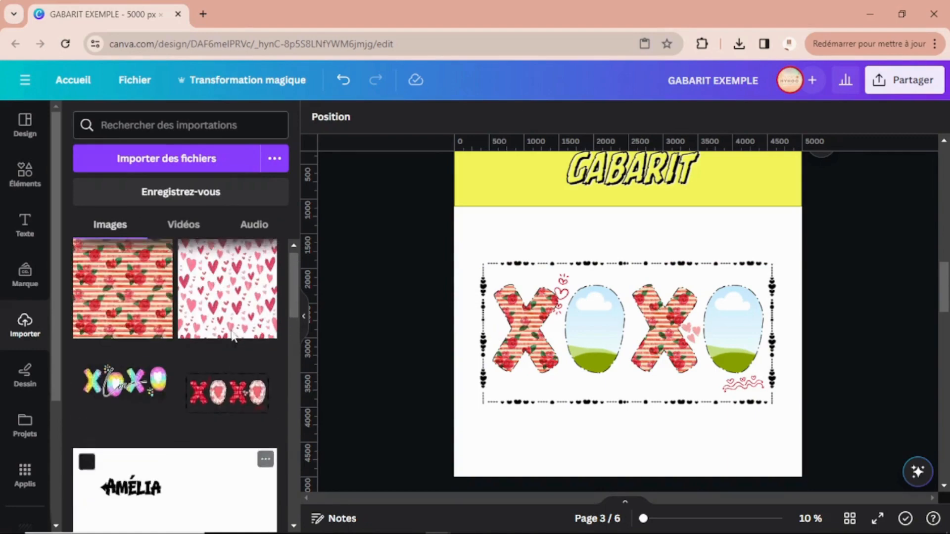
{"action": "scroll", "coordinate": [233, 336], "scroll_direction": "down", "scroll_amount": 2}
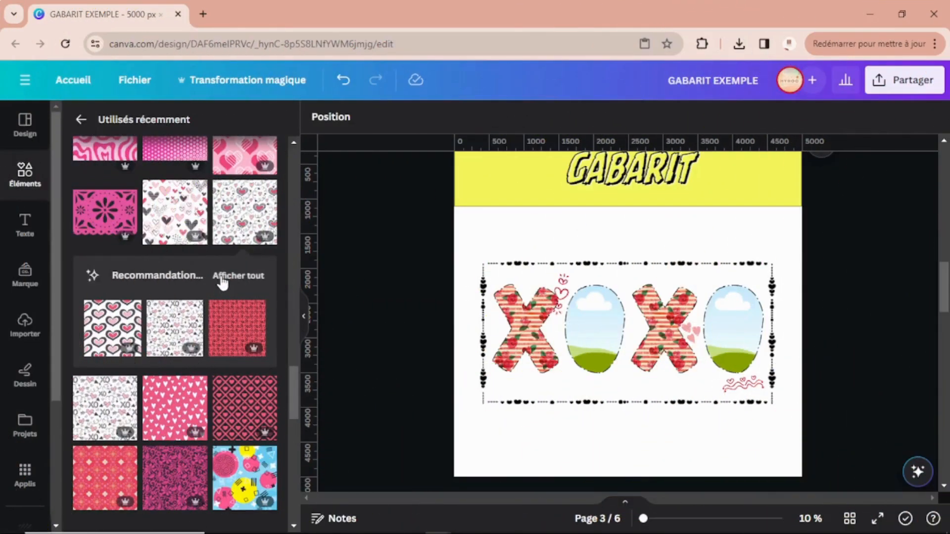
{"action": "scroll", "coordinate": [220, 282], "scroll_direction": "down", "scroll_amount": 5}
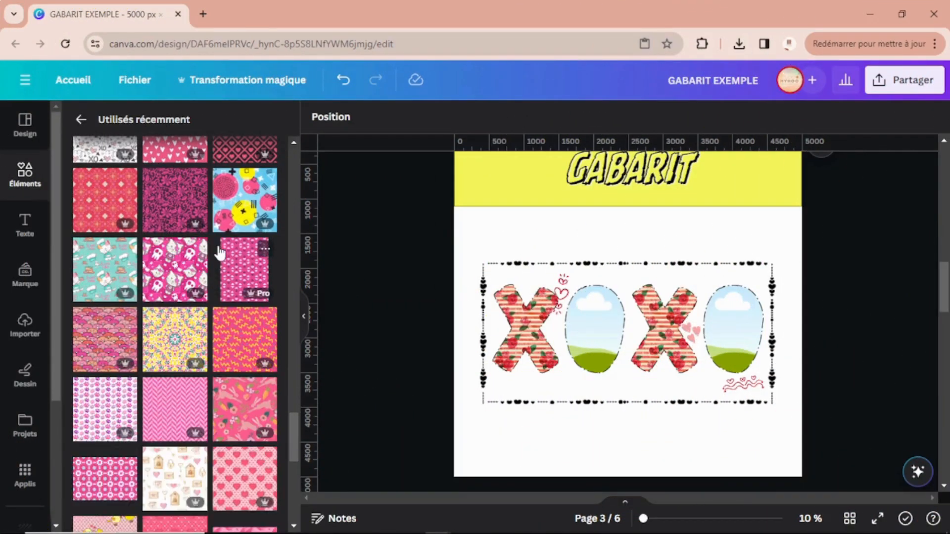
{"action": "scroll", "coordinate": [190, 285], "scroll_direction": "down", "scroll_amount": 3}
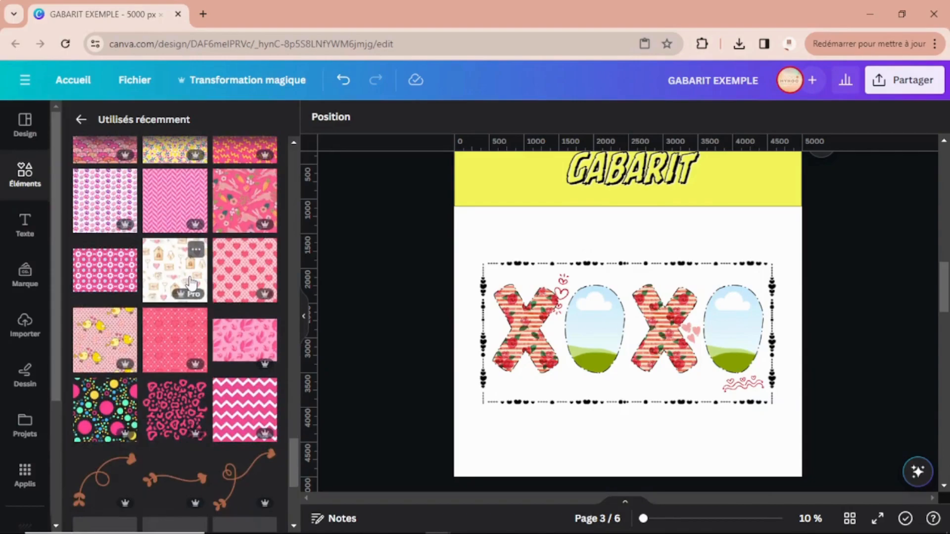
{"action": "scroll", "coordinate": [190, 290], "scroll_direction": "up", "scroll_amount": 3}
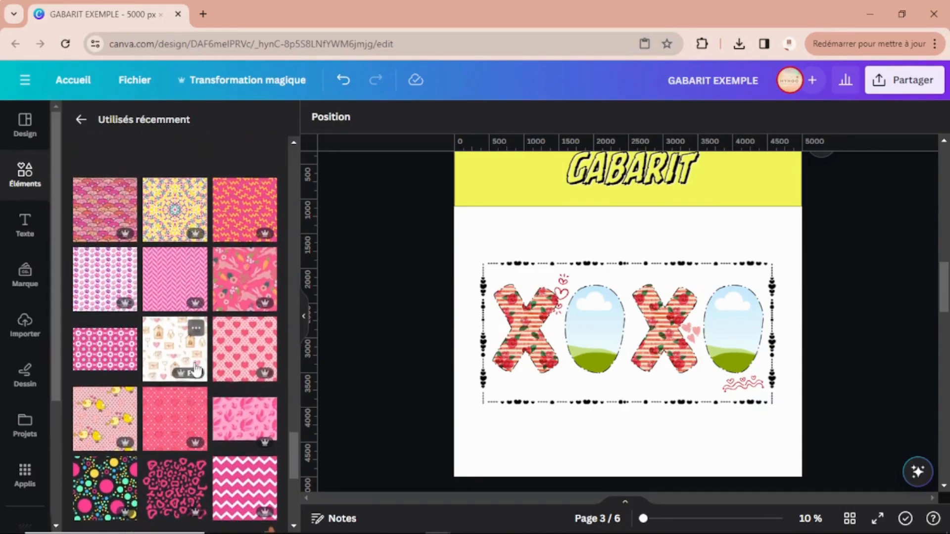
{"action": "scroll", "coordinate": [196, 369], "scroll_direction": "up", "scroll_amount": 5}
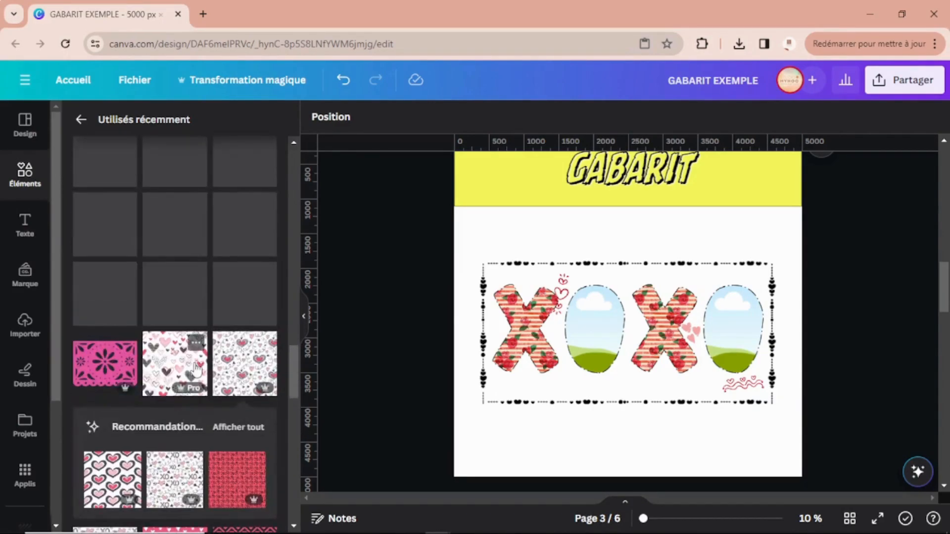
{"action": "scroll", "coordinate": [197, 369], "scroll_direction": "up", "scroll_amount": 5}
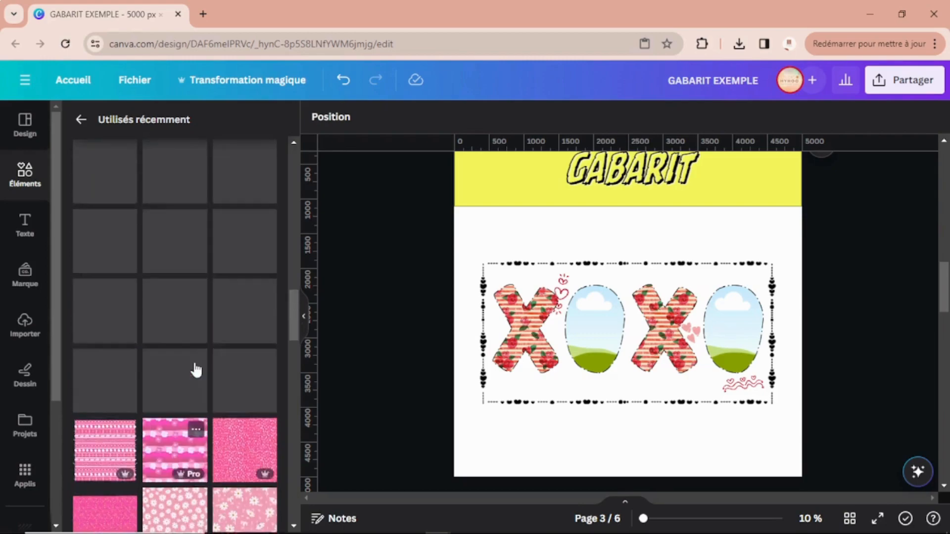
{"action": "scroll", "coordinate": [197, 370], "scroll_direction": "up", "scroll_amount": 5}
{"action": "scroll", "coordinate": [196, 369], "scroll_direction": "down", "scroll_amount": 5}
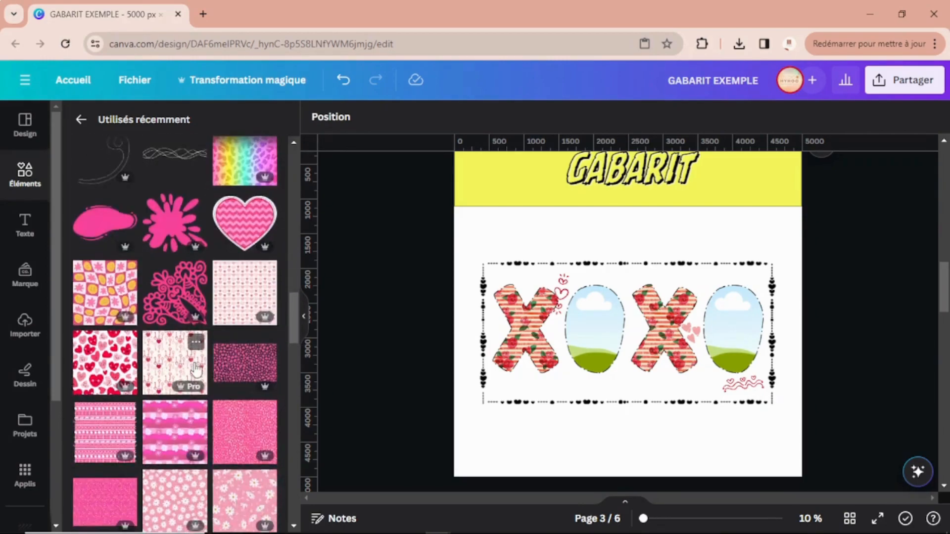
{"action": "scroll", "coordinate": [196, 369], "scroll_direction": "down", "scroll_amount": 2}
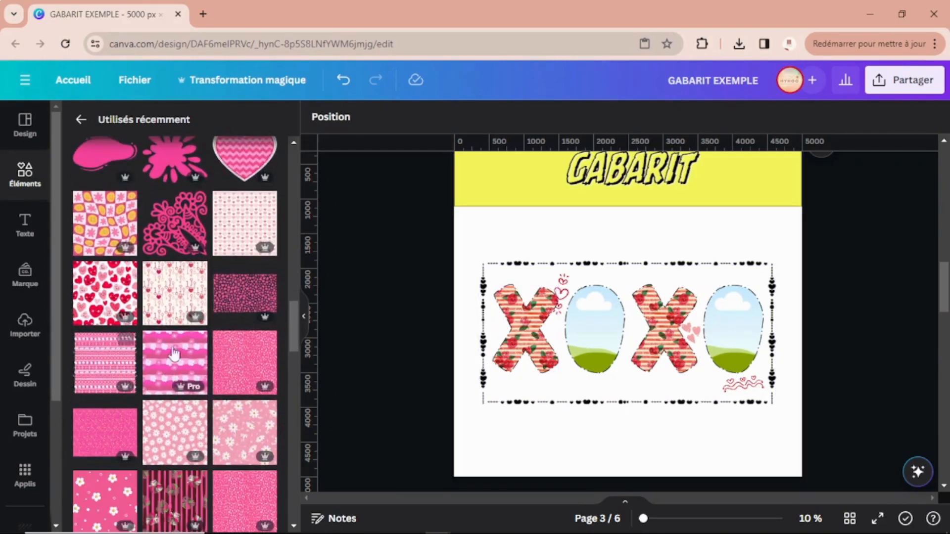
{"action": "scroll", "coordinate": [187, 313], "scroll_direction": "up", "scroll_amount": 2}
{"action": "scroll", "coordinate": [187, 313], "scroll_direction": "down", "scroll_amount": 4}
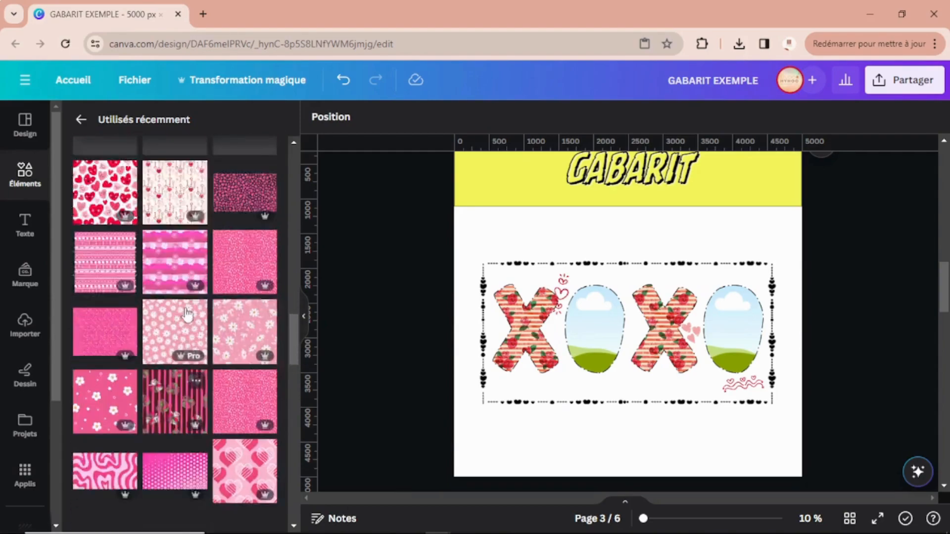
{"action": "scroll", "coordinate": [178, 304], "scroll_direction": "up", "scroll_amount": 5}
Leave the recently used elements and search the element library for "LOVE PATTERN".
{"action": "left_click", "coordinate": [79, 122]}
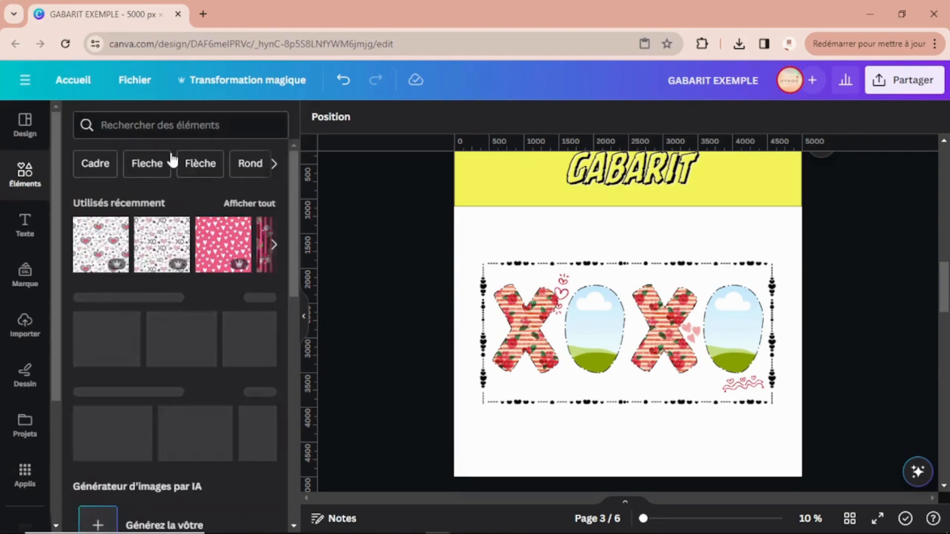
{"action": "left_click", "coordinate": [159, 123]}
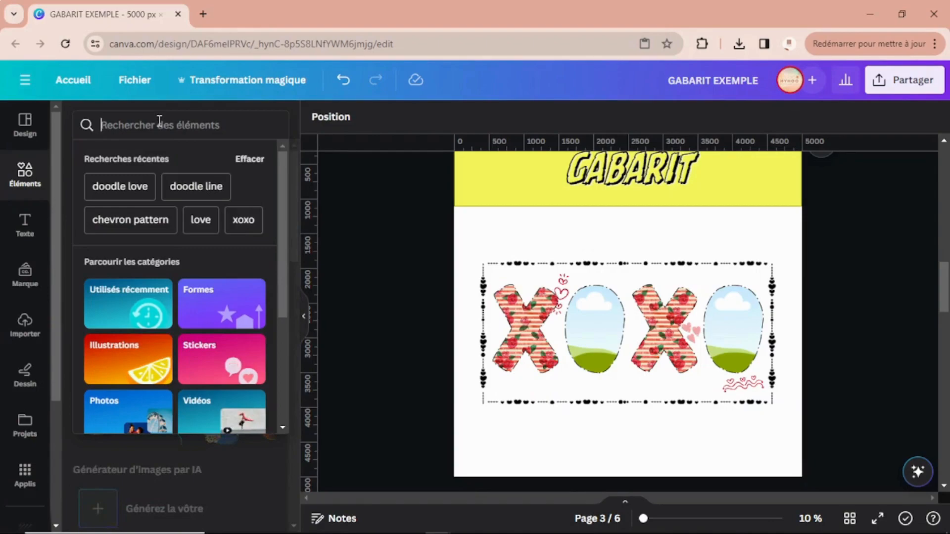
{"action": "type", "text": "LOVE PATTERN"}
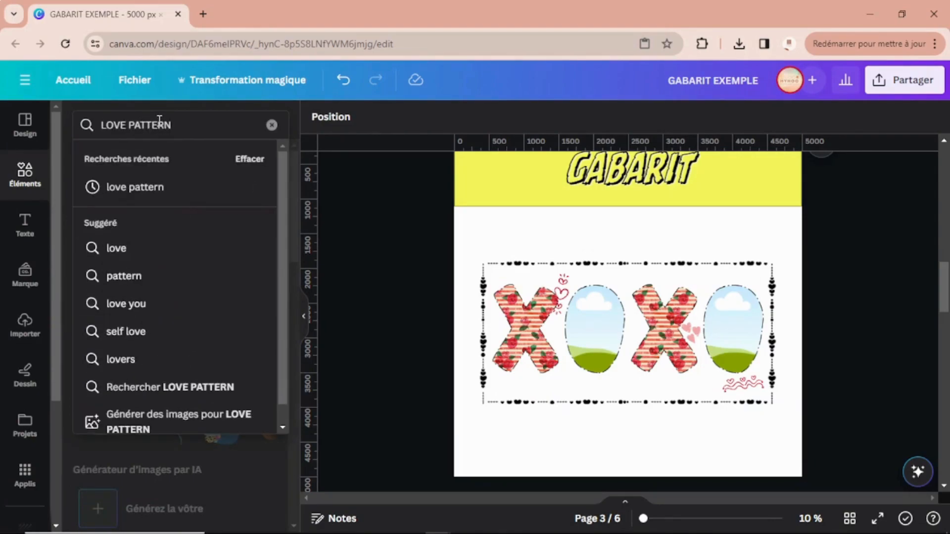
{"action": "key", "text": "Return"}
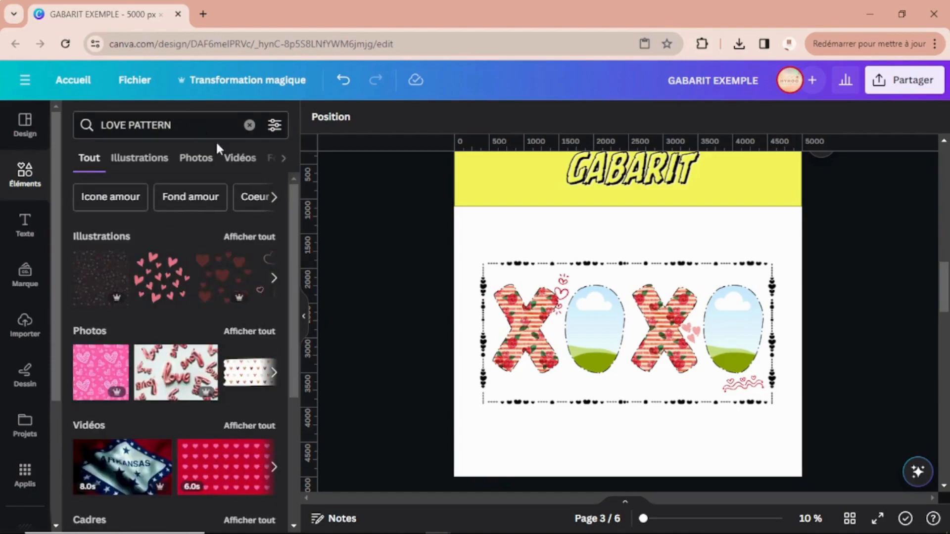
Filter the LOVE PATTERN results by price to free (Gratuit) elements.
{"action": "left_click", "coordinate": [274, 126]}
{"action": "scroll", "coordinate": [116, 269], "scroll_direction": "down", "scroll_amount": 4}
{"action": "left_click", "coordinate": [113, 370]}
{"action": "left_click", "coordinate": [126, 347]}
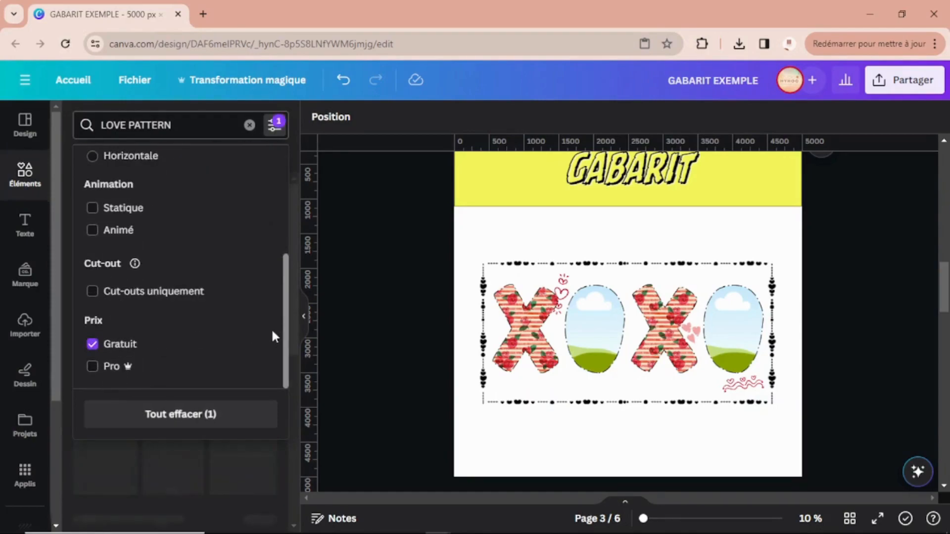
{"action": "left_click", "coordinate": [361, 309]}
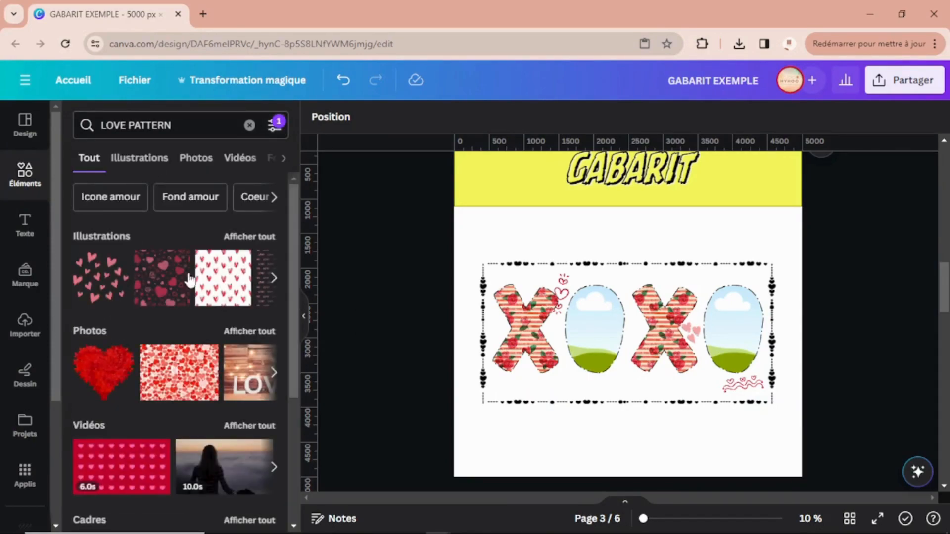
Show all illustration results and look through them for a pattern for the O frames.
{"action": "left_click", "coordinate": [243, 238]}
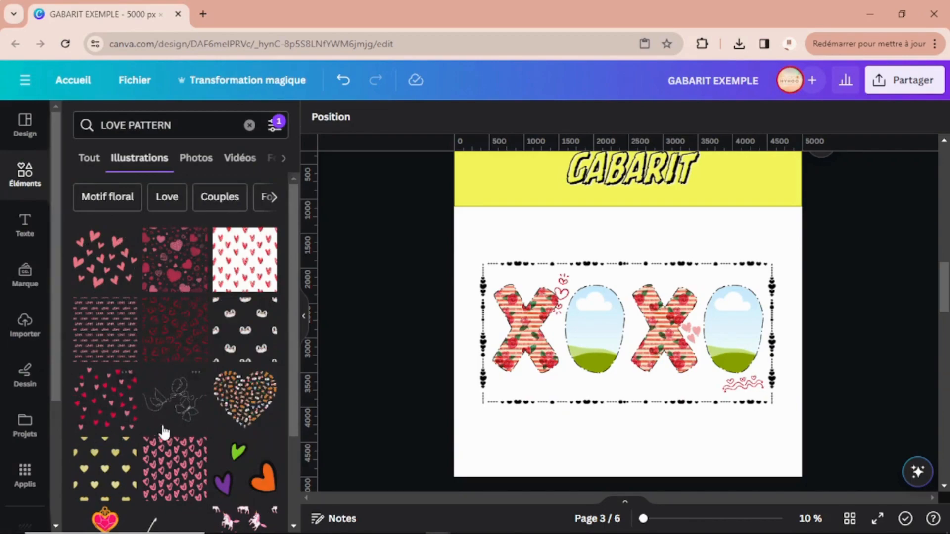
{"action": "scroll", "coordinate": [164, 432], "scroll_direction": "down", "scroll_amount": 10}
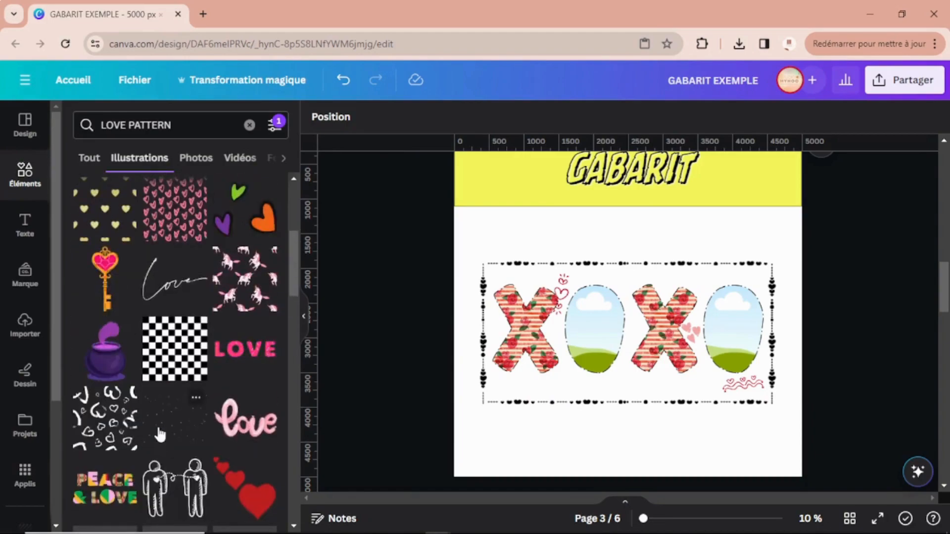
{"action": "scroll", "coordinate": [155, 423], "scroll_direction": "up", "scroll_amount": 5}
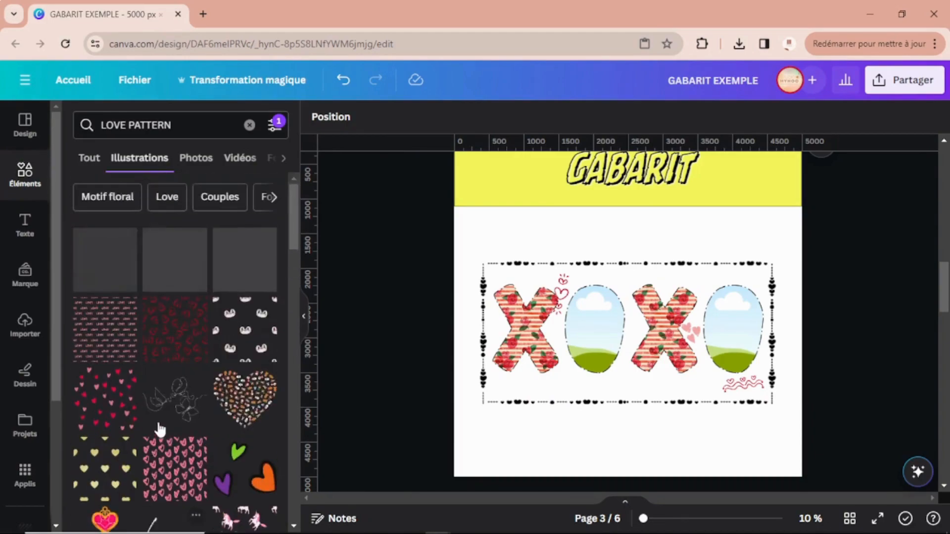
Filter the pattern results by the custom salmon colour #E67777.
{"action": "left_click", "coordinate": [275, 127]}
{"action": "left_click", "coordinate": [98, 194]}
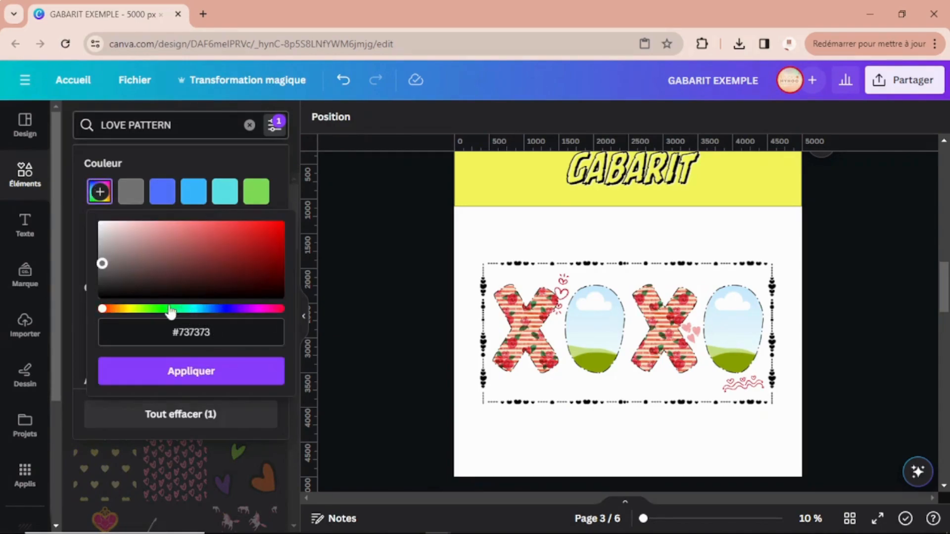
{"action": "left_click", "coordinate": [188, 228]}
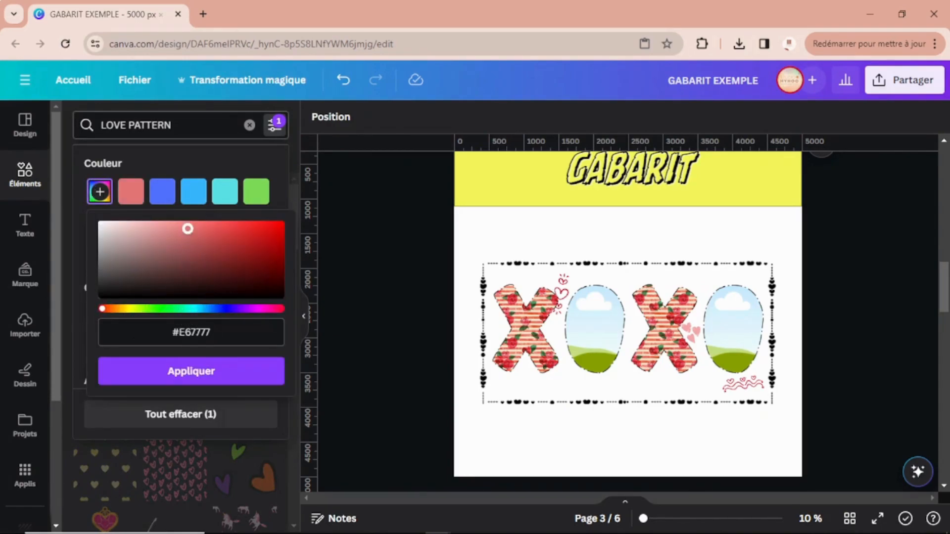
{"action": "left_click", "coordinate": [203, 376]}
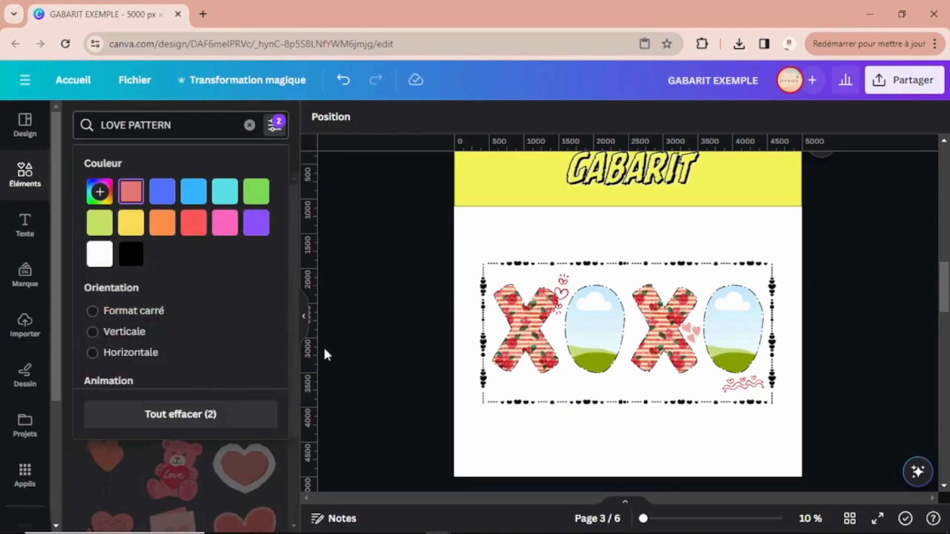
{"action": "left_click", "coordinate": [325, 353]}
Examine the salmon-coloured illustration results for a pattern that matches the rose-filled X letters.
{"action": "scroll", "coordinate": [163, 398], "scroll_direction": "down", "scroll_amount": 10}
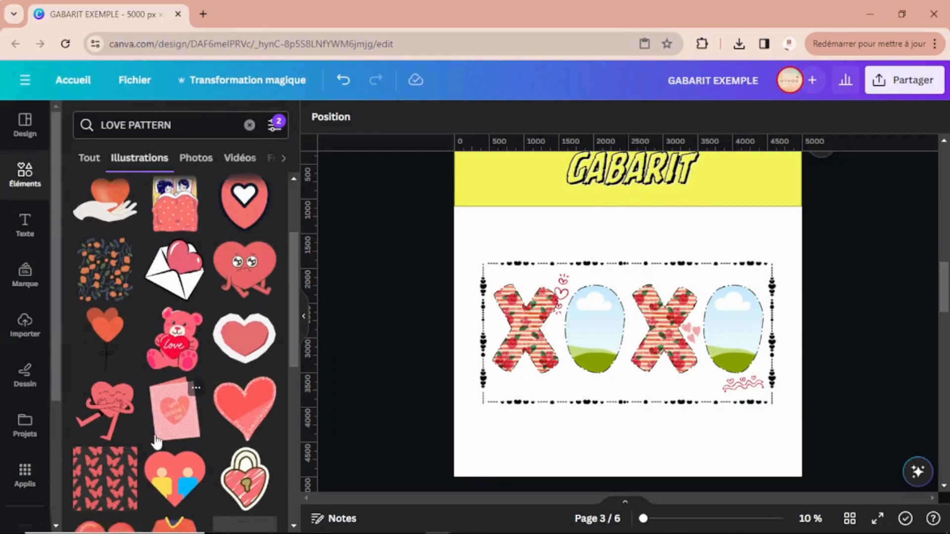
{"action": "scroll", "coordinate": [163, 438], "scroll_direction": "down", "scroll_amount": 10}
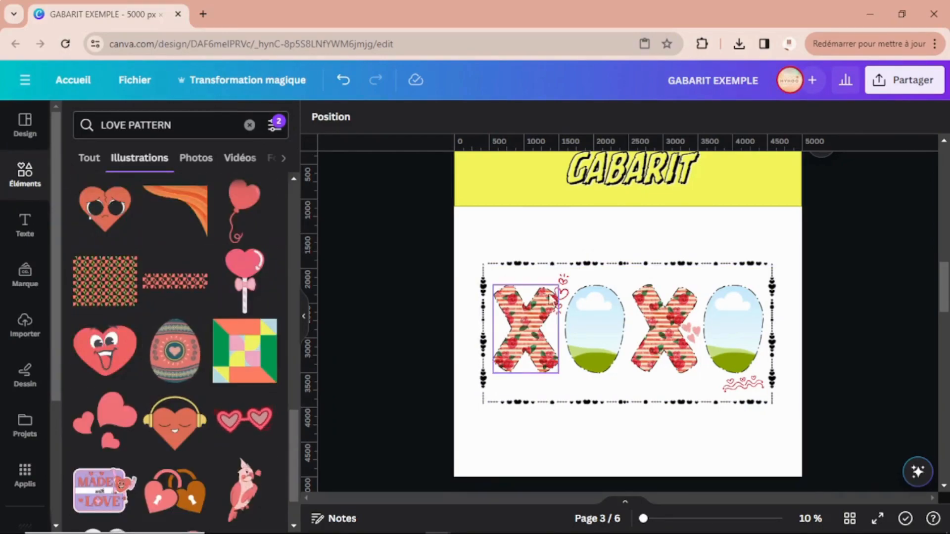
{"action": "scroll", "coordinate": [123, 400], "scroll_direction": "down", "scroll_amount": 8}
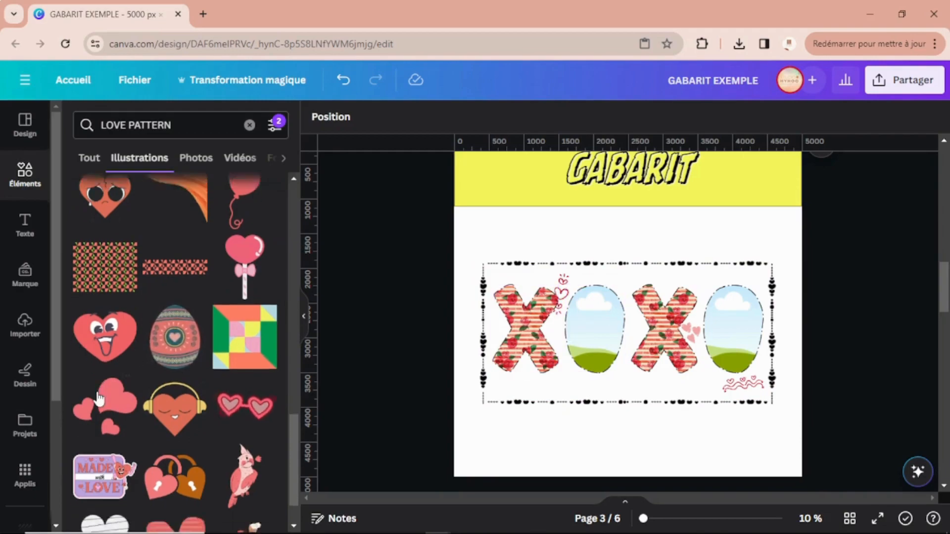
{"action": "scroll", "coordinate": [120, 391], "scroll_direction": "down", "scroll_amount": 7}
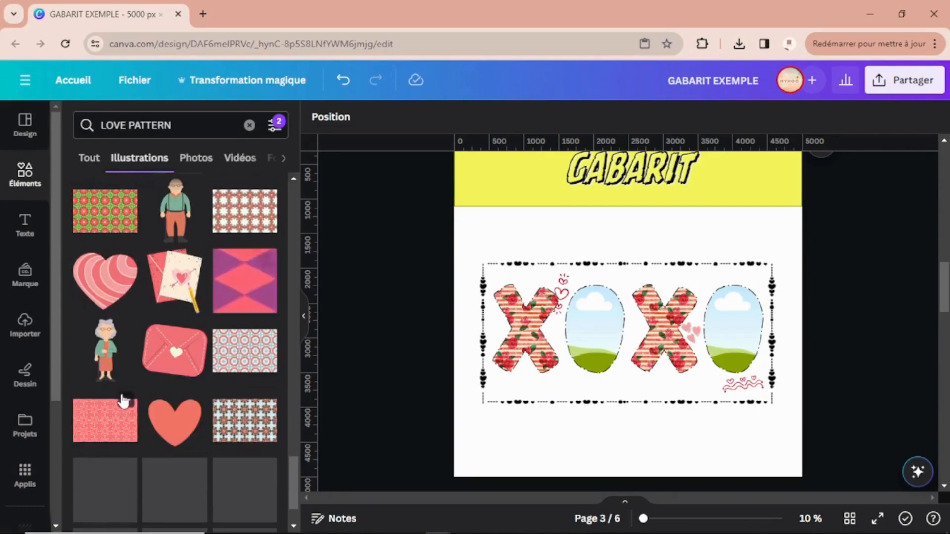
{"action": "scroll", "coordinate": [121, 396], "scroll_direction": "down", "scroll_amount": 3}
{"action": "scroll", "coordinate": [123, 399], "scroll_direction": "down", "scroll_amount": 5}
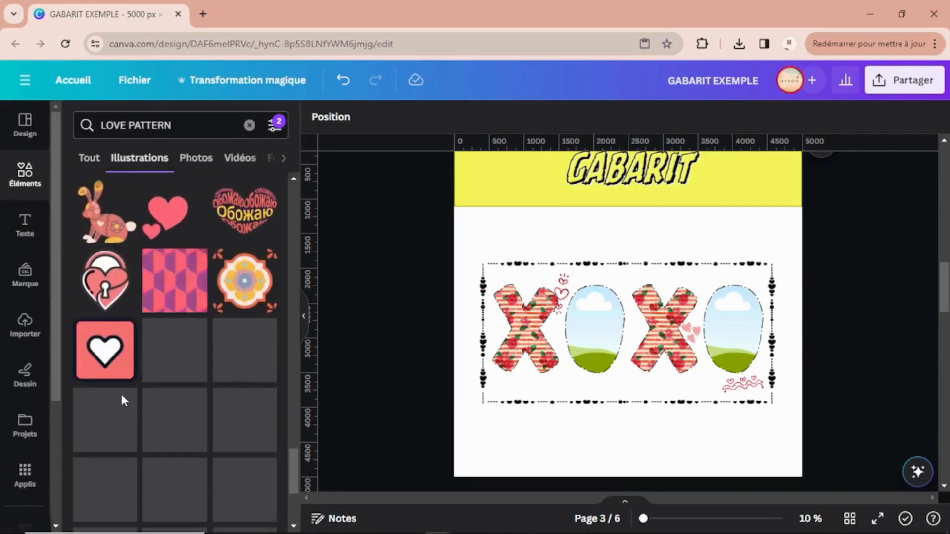
{"action": "scroll", "coordinate": [120, 392], "scroll_direction": "down", "scroll_amount": 5}
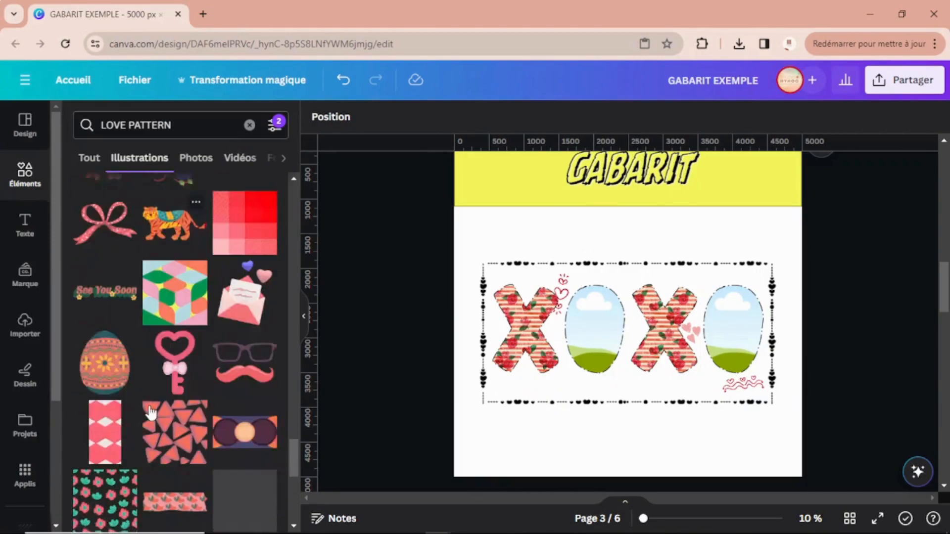
Remove the Gratuit price filter and add the red love-lettering pattern to the page.
{"action": "left_click", "coordinate": [277, 125]}
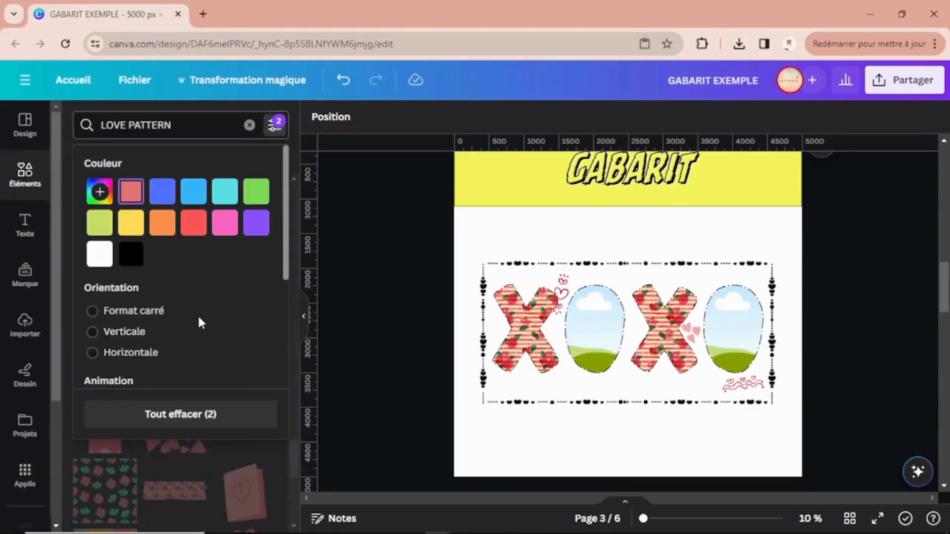
{"action": "scroll", "coordinate": [198, 313], "scroll_direction": "down", "scroll_amount": 4}
{"action": "left_click", "coordinate": [115, 346]}
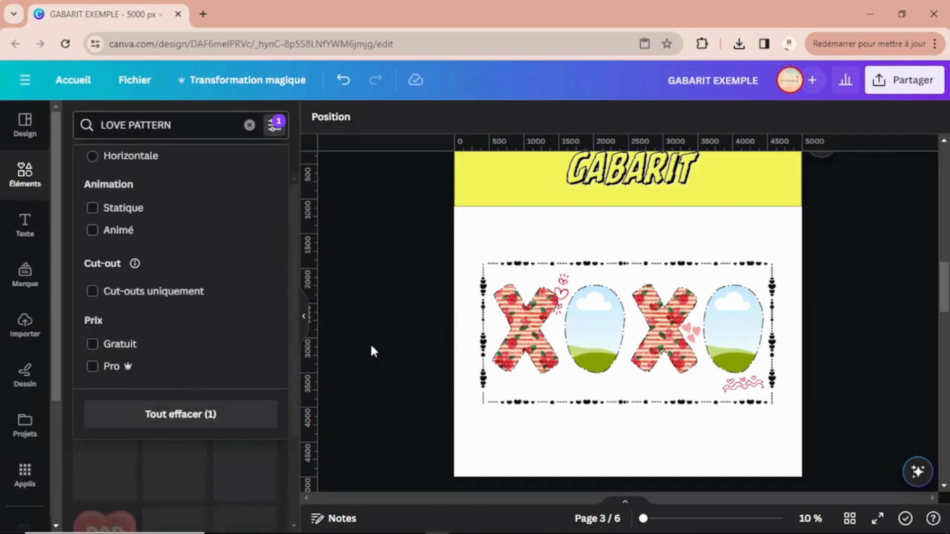
{"action": "left_click", "coordinate": [370, 342]}
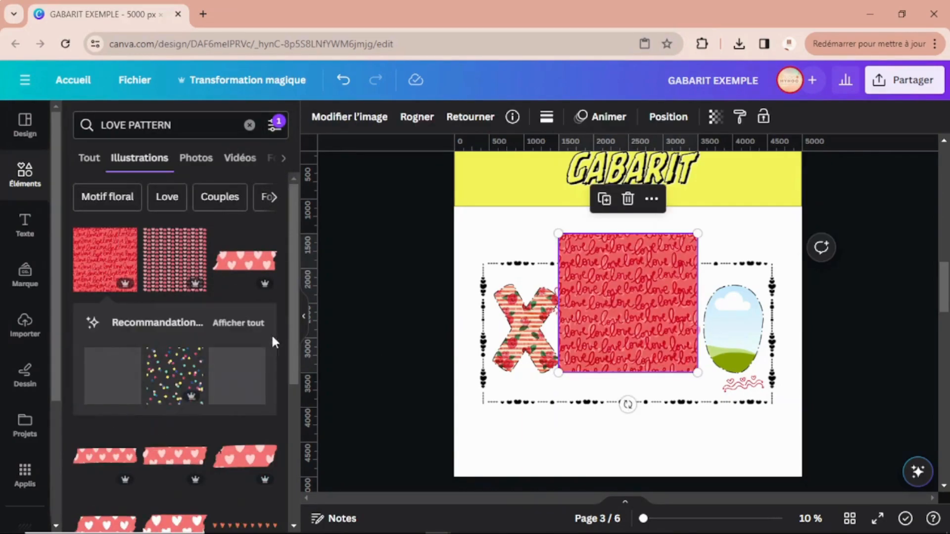
Duplicate the red love-lettering pattern, try to place the copy in the second O frame, and delete both patterns.
{"action": "left_click", "coordinate": [601, 199]}
{"action": "left_click_drag", "start_coordinate": [617, 297], "coordinate": [751, 349]}
{"action": "mouse_move", "coordinate": [715, 318]}
{"action": "left_mouse_down"}
{"action": "mouse_move", "coordinate": [727, 319]}
{"action": "mouse_move", "coordinate": [696, 322]}
{"action": "mouse_move", "coordinate": [736, 321]}
{"action": "mouse_move", "coordinate": [726, 357]}
{"action": "mouse_move", "coordinate": [725, 318]}
{"action": "left_mouse_up"}
{"action": "left_click_drag", "start_coordinate": [738, 362], "coordinate": [617, 386]}
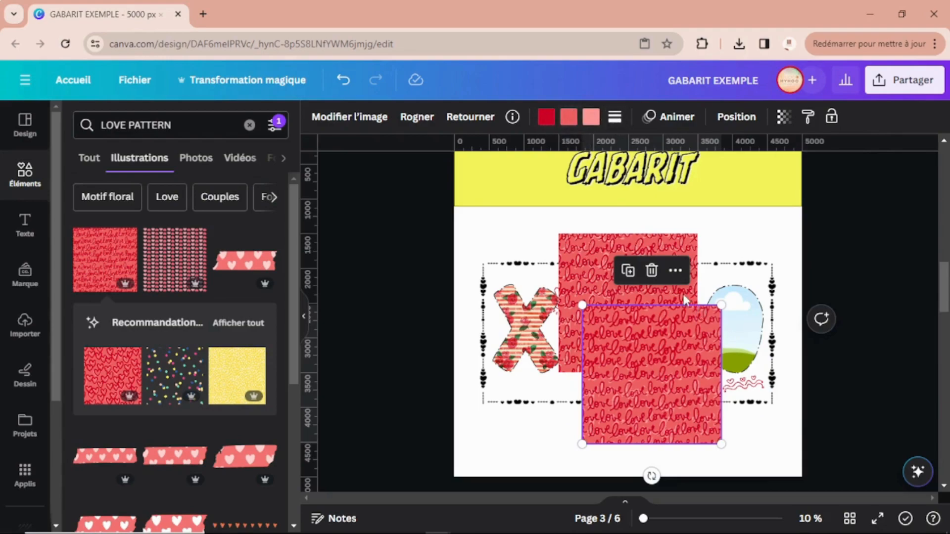
{"action": "left_click", "coordinate": [651, 270]}
{"action": "left_click", "coordinate": [629, 200]}
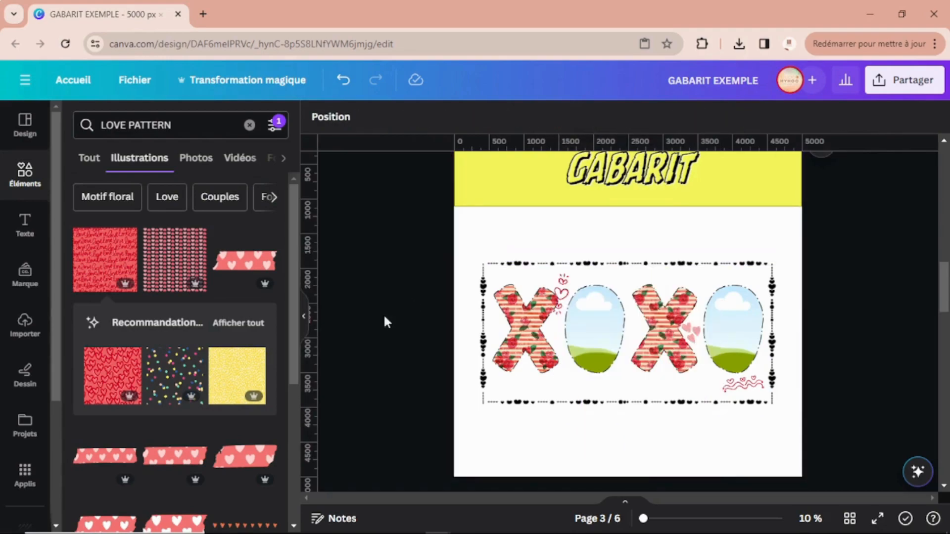
Try the recommended red heart pattern on the page and delete it.
{"action": "left_click", "coordinate": [113, 374]}
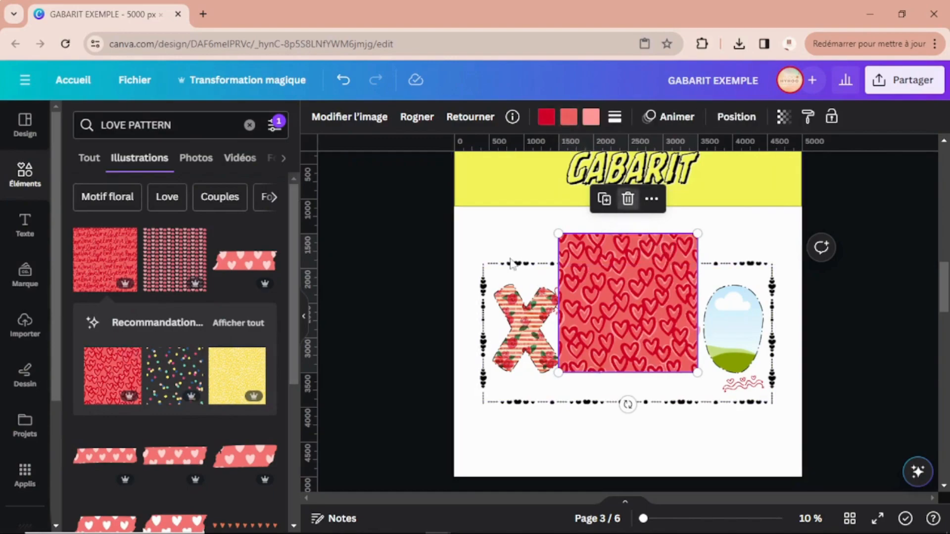
{"action": "left_click", "coordinate": [628, 200]}
{"action": "scroll", "coordinate": [243, 327], "scroll_direction": "down", "scroll_amount": 5}
{"action": "scroll", "coordinate": [206, 195], "scroll_direction": "up", "scroll_amount": 5}
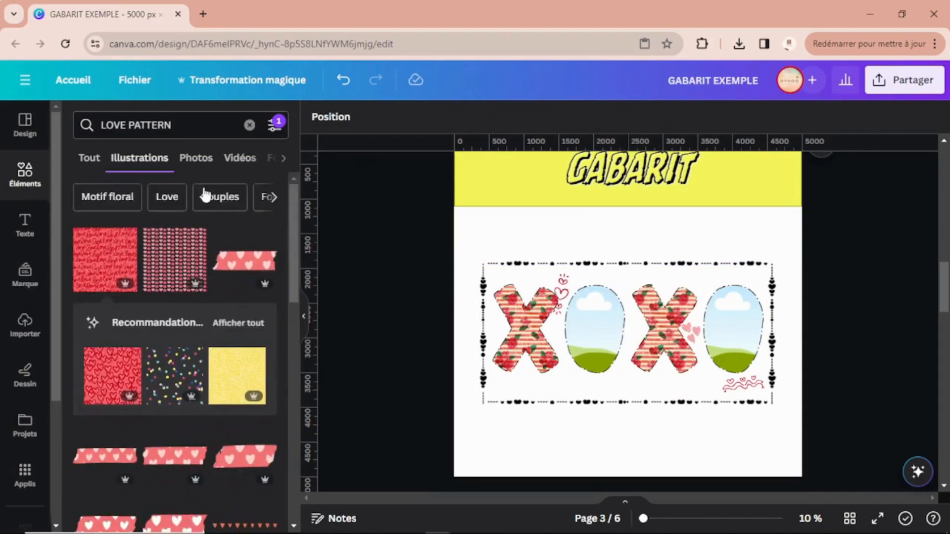
Switch to the photo results and examine them for a pattern suited to the O frames.
{"action": "left_click", "coordinate": [198, 159]}
{"action": "scroll", "coordinate": [200, 408], "scroll_direction": "down", "scroll_amount": 3}
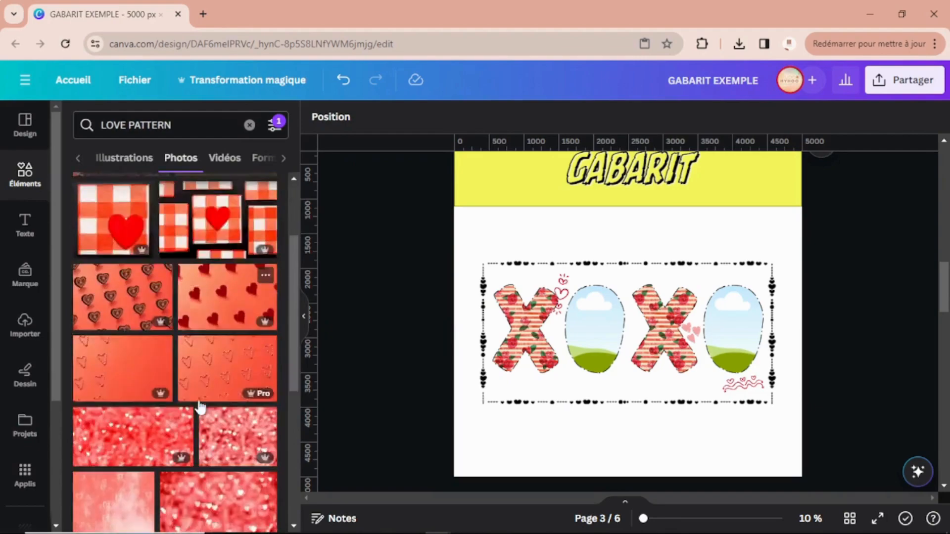
{"action": "scroll", "coordinate": [200, 408], "scroll_direction": "down", "scroll_amount": 5}
{"action": "scroll", "coordinate": [208, 331], "scroll_direction": "down", "scroll_amount": 5}
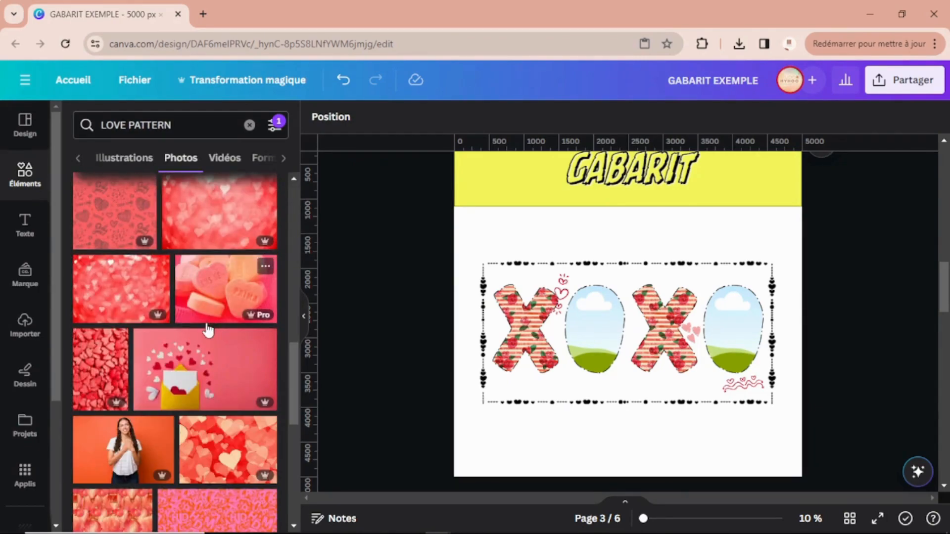
{"action": "scroll", "coordinate": [207, 340], "scroll_direction": "up", "scroll_amount": 3}
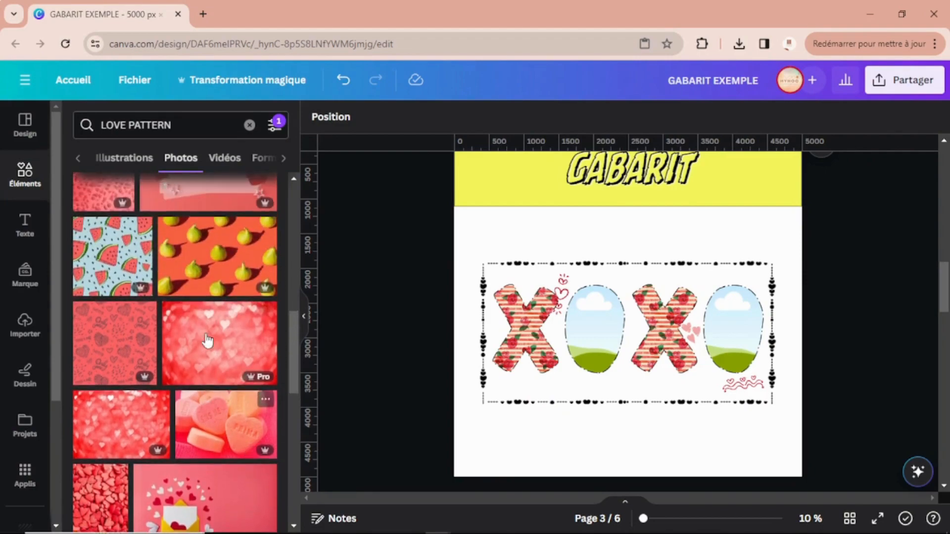
{"action": "scroll", "coordinate": [208, 341], "scroll_direction": "up", "scroll_amount": 4}
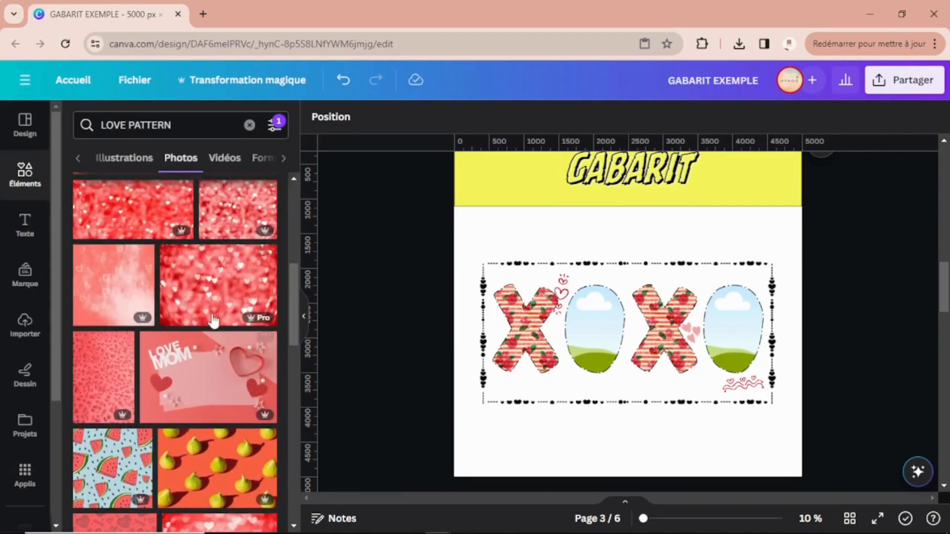
{"action": "scroll", "coordinate": [214, 321], "scroll_direction": "up", "scroll_amount": 5}
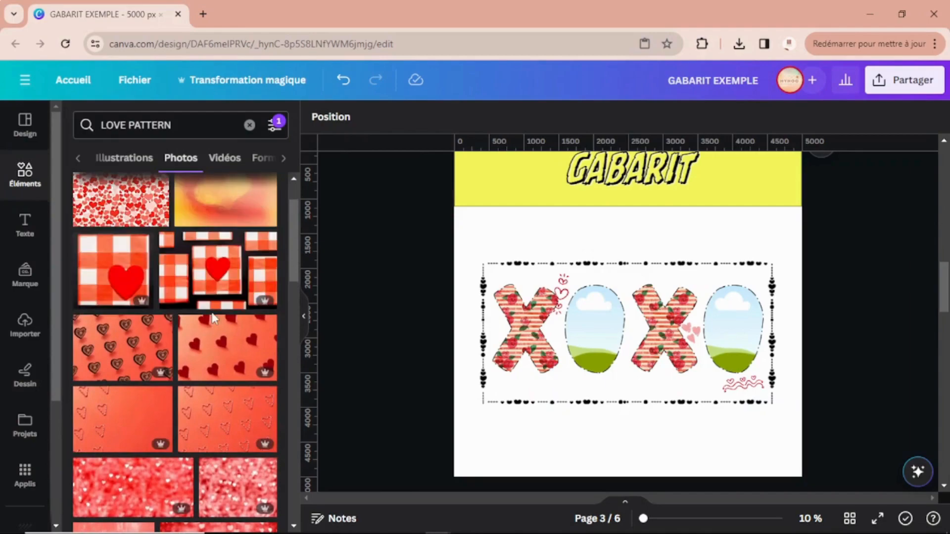
{"action": "scroll", "coordinate": [212, 312], "scroll_direction": "up", "scroll_amount": 2}
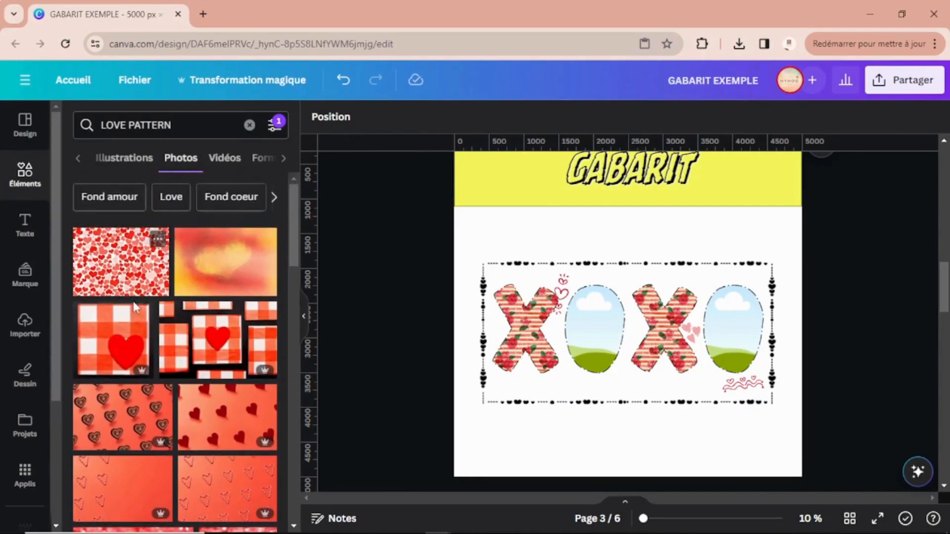
{"action": "scroll", "coordinate": [143, 346], "scroll_direction": "down", "scroll_amount": 10}
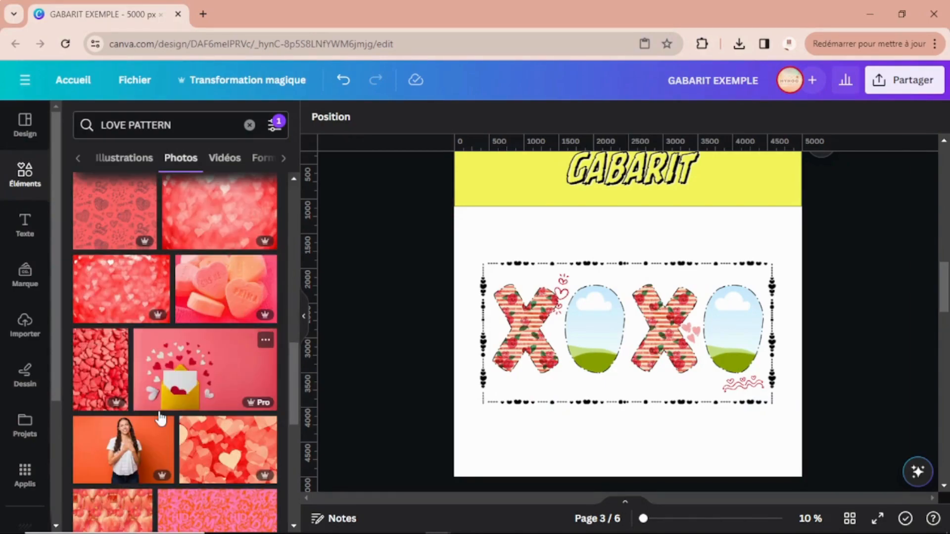
{"action": "scroll", "coordinate": [161, 418], "scroll_direction": "down", "scroll_amount": 5}
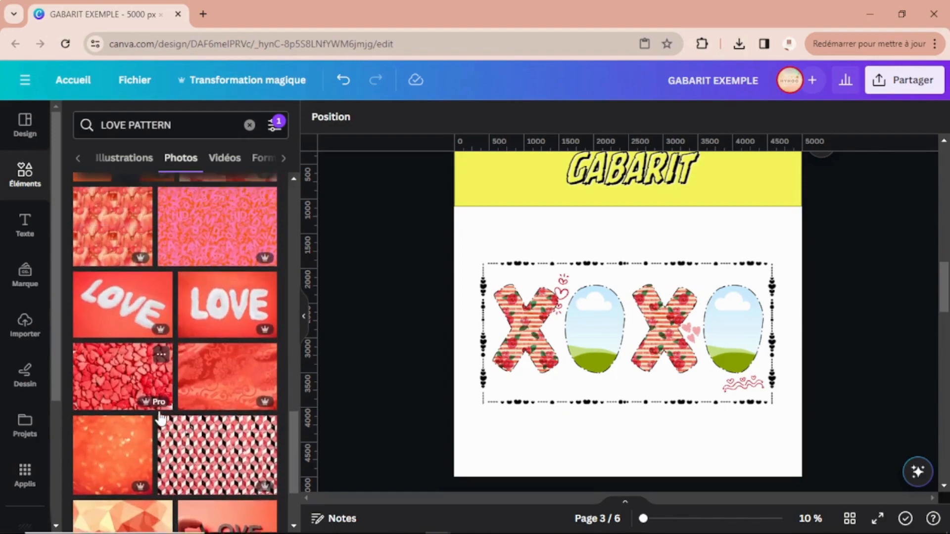
Try the pink and orange letter pattern on the page and remove it.
{"action": "left_click", "coordinate": [257, 272]}
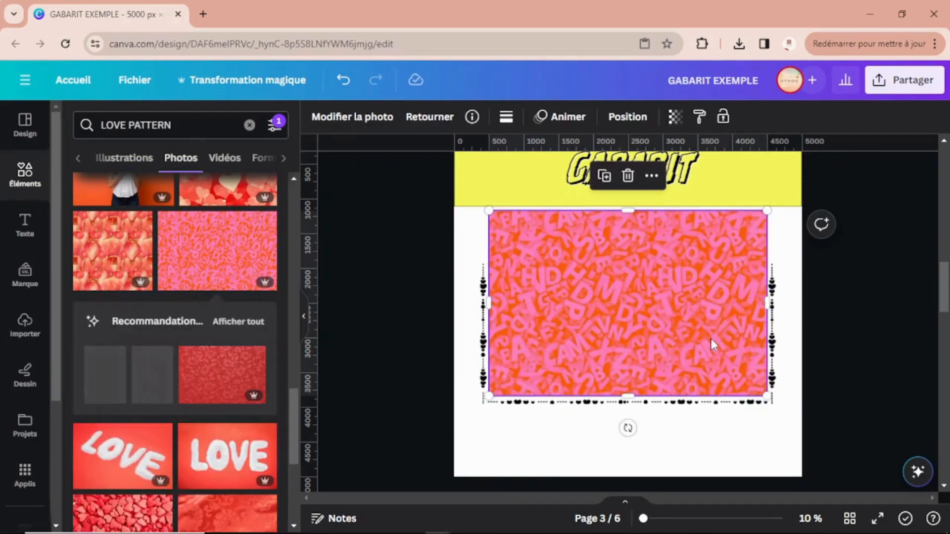
{"action": "left_click_drag", "start_coordinate": [564, 300], "coordinate": [210, 190]}
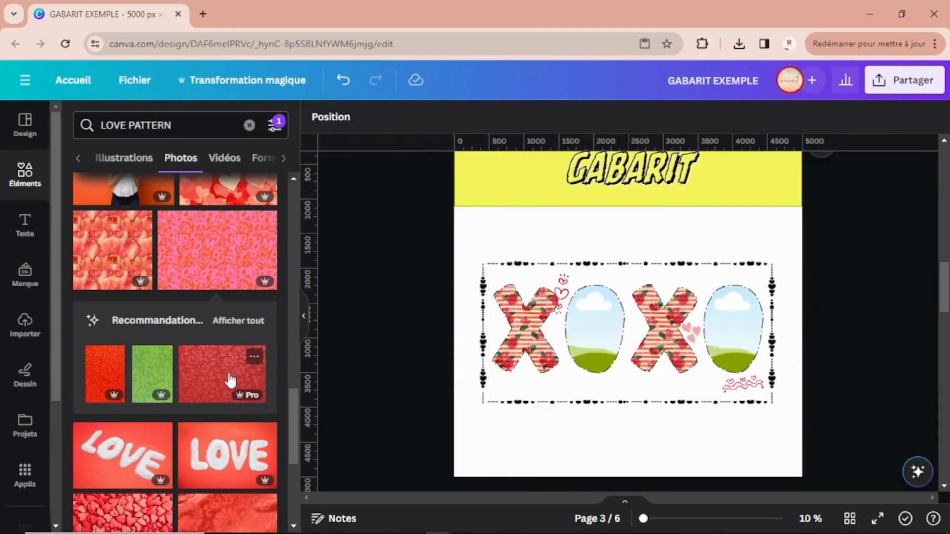
Change the colour filter of the LOVE PATTERN photo search to white.
{"action": "scroll", "coordinate": [230, 380], "scroll_direction": "down", "scroll_amount": 5}
{"action": "scroll", "coordinate": [233, 366], "scroll_direction": "down", "scroll_amount": 8}
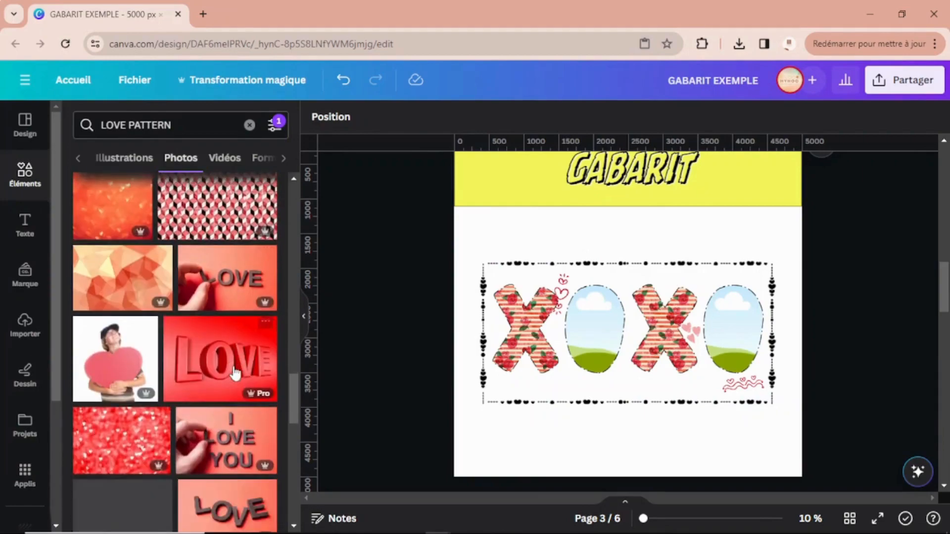
{"action": "left_click", "coordinate": [275, 129]}
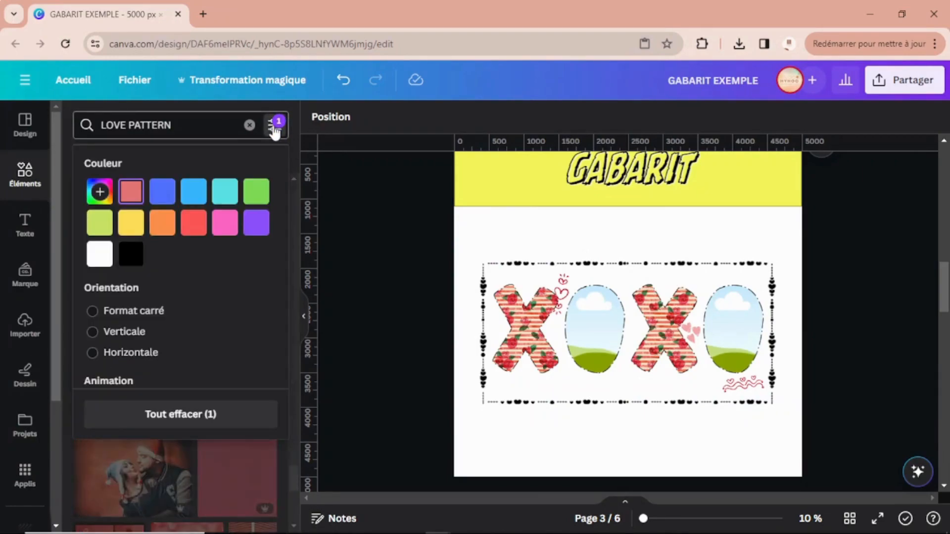
{"action": "left_click", "coordinate": [101, 254]}
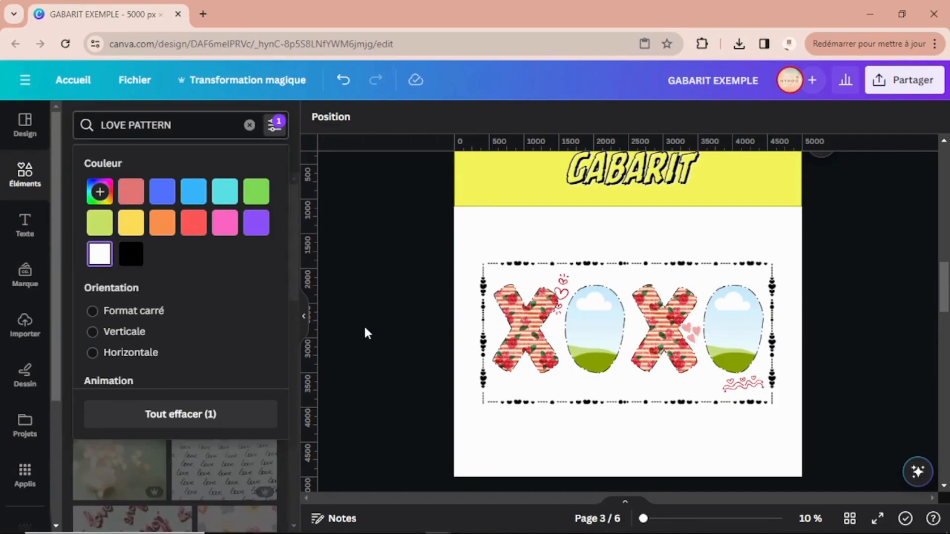
{"action": "left_click", "coordinate": [364, 324]}
Look through the white-filtered photos for a suitable pattern and switch to the illustration results.
{"action": "scroll", "coordinate": [222, 314], "scroll_direction": "down", "scroll_amount": 3}
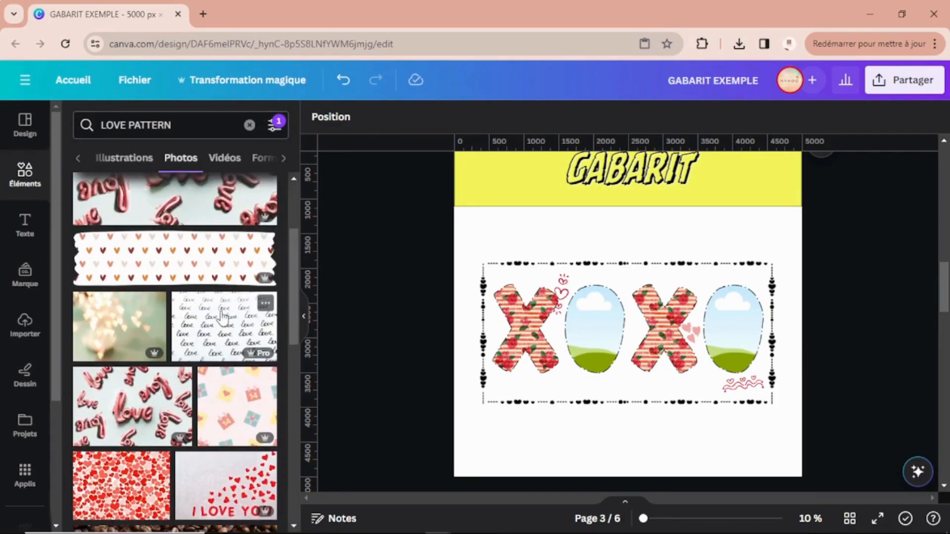
{"action": "scroll", "coordinate": [222, 317], "scroll_direction": "down", "scroll_amount": 6}
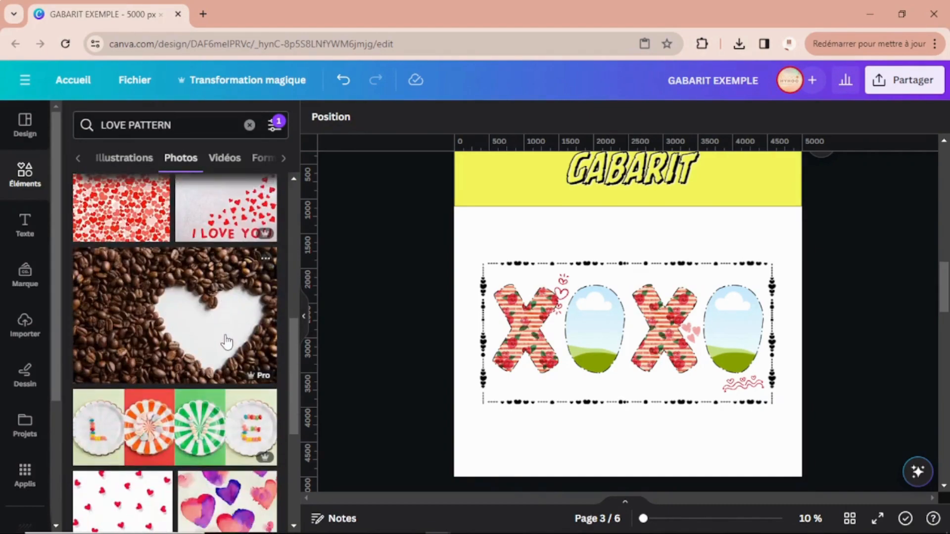
{"action": "scroll", "coordinate": [226, 342], "scroll_direction": "down", "scroll_amount": 10}
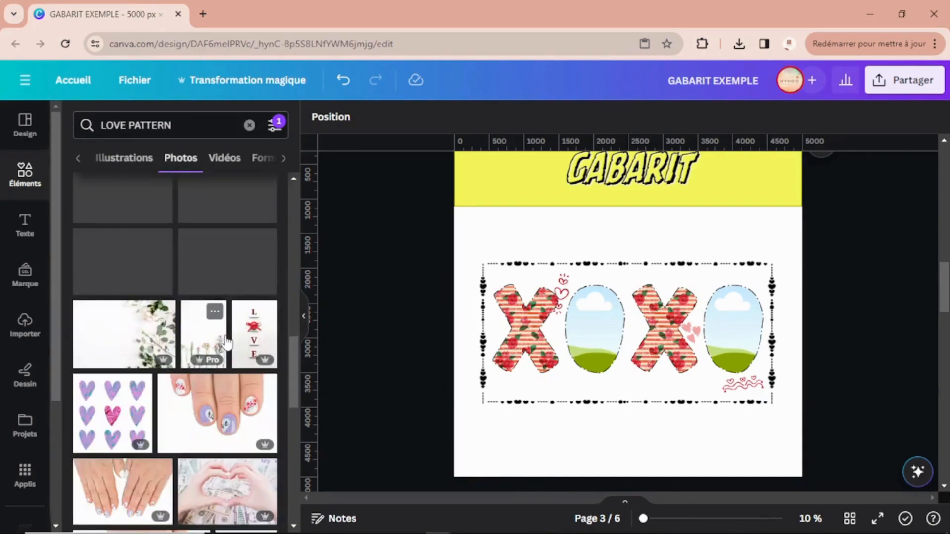
{"action": "scroll", "coordinate": [225, 337], "scroll_direction": "down", "scroll_amount": 10}
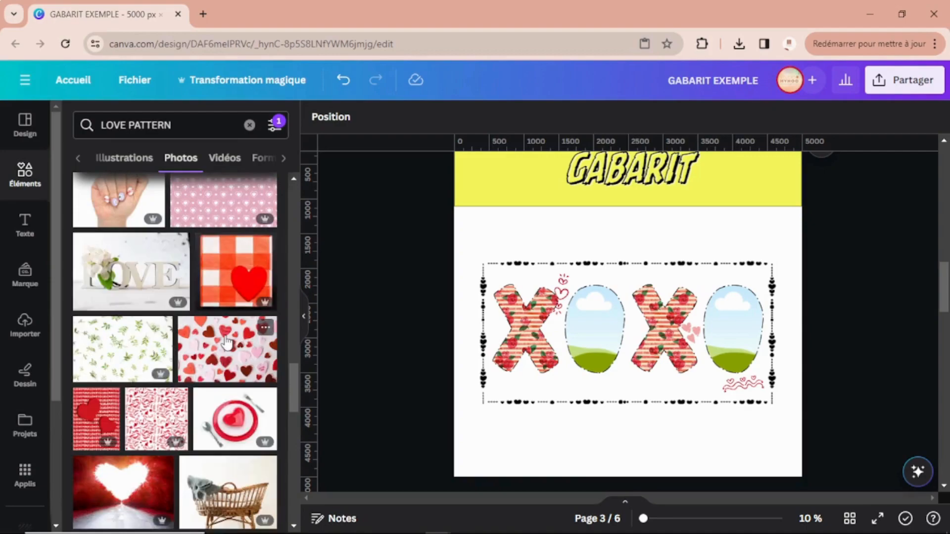
{"action": "scroll", "coordinate": [227, 341], "scroll_direction": "down", "scroll_amount": 4}
{"action": "left_click", "coordinate": [150, 161]}
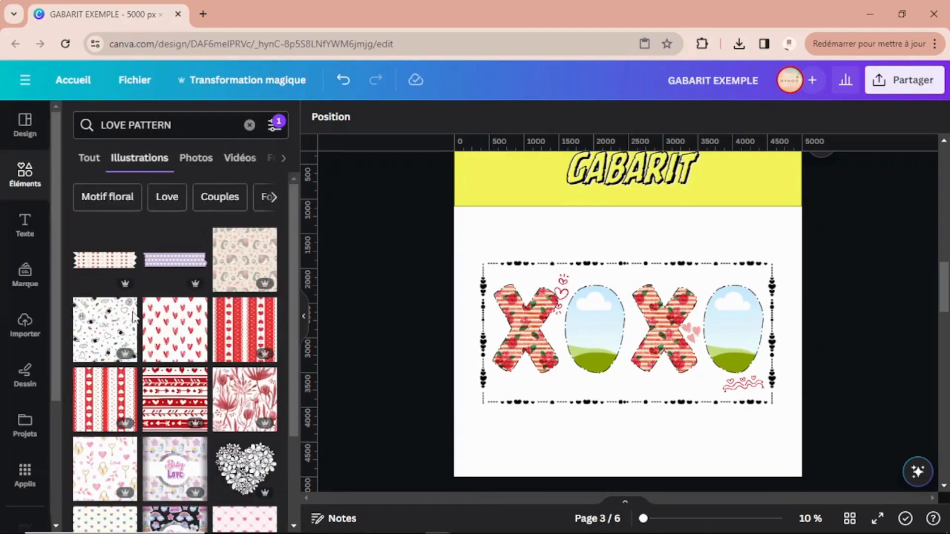
Try the white illustration pattern with small red hearts on the page and delete it.
{"action": "scroll", "coordinate": [237, 366], "scroll_direction": "down", "scroll_amount": 5}
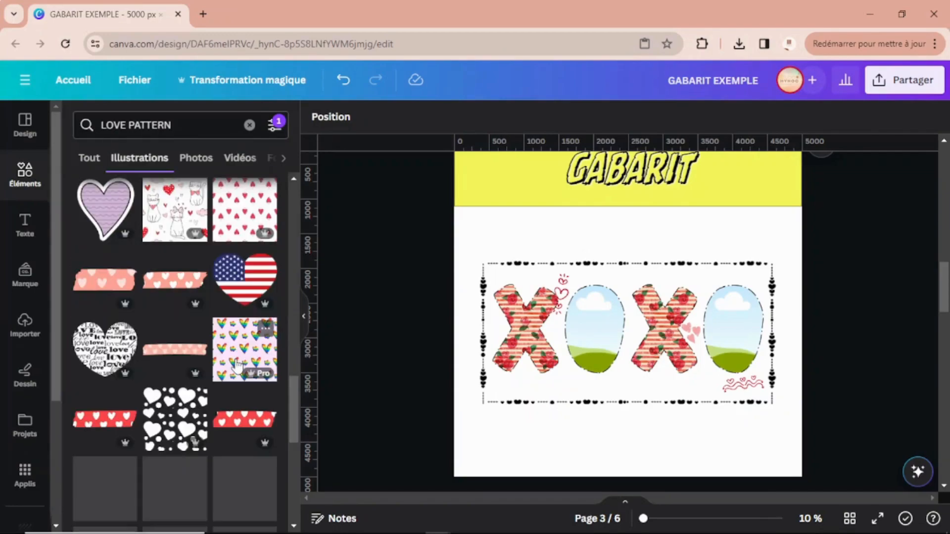
{"action": "scroll", "coordinate": [236, 366], "scroll_direction": "up", "scroll_amount": 3}
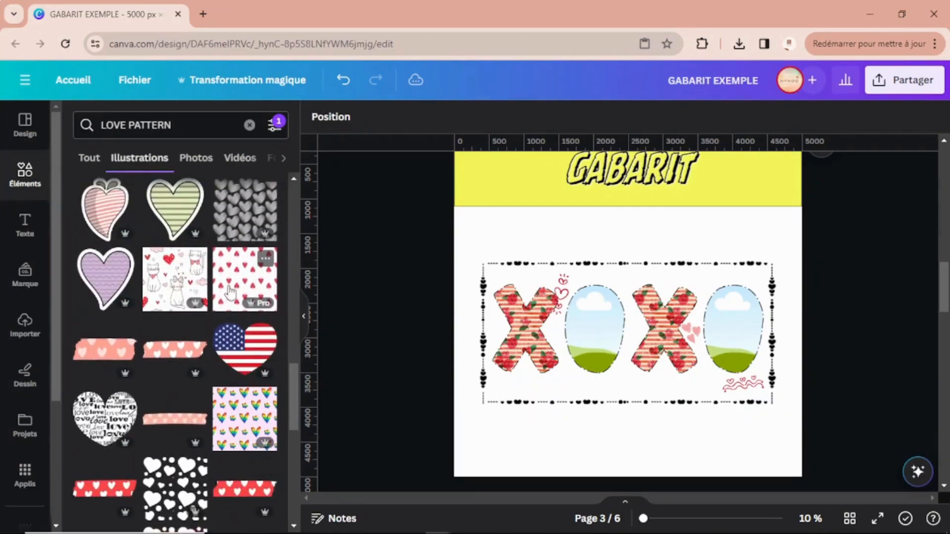
{"action": "left_click_drag", "start_coordinate": [531, 321], "coordinate": [580, 328]}
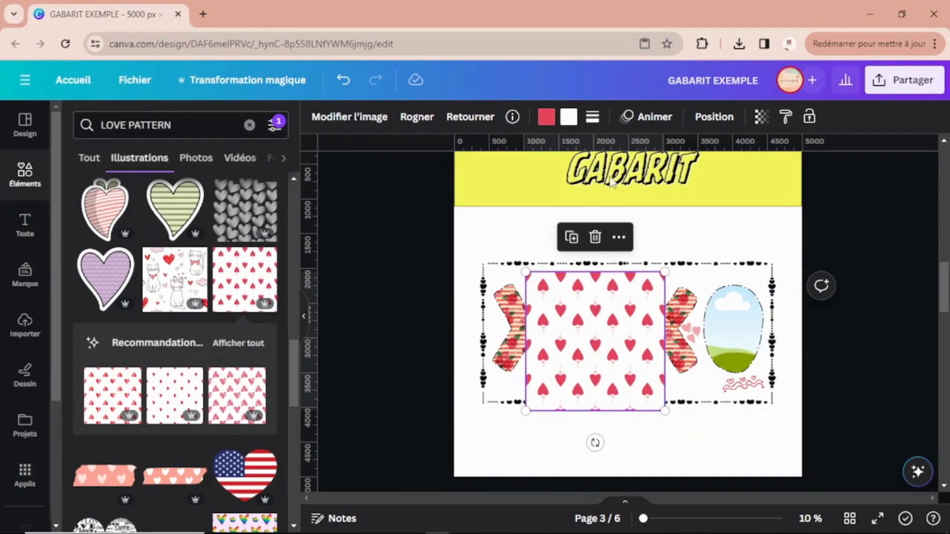
{"action": "left_click", "coordinate": [595, 238]}
Fill the first O frame with the white illustration pattern of dense pink and red hearts.
{"action": "scroll", "coordinate": [277, 353], "scroll_direction": "down", "scroll_amount": 5}
{"action": "scroll", "coordinate": [146, 338], "scroll_direction": "up", "scroll_amount": 3}
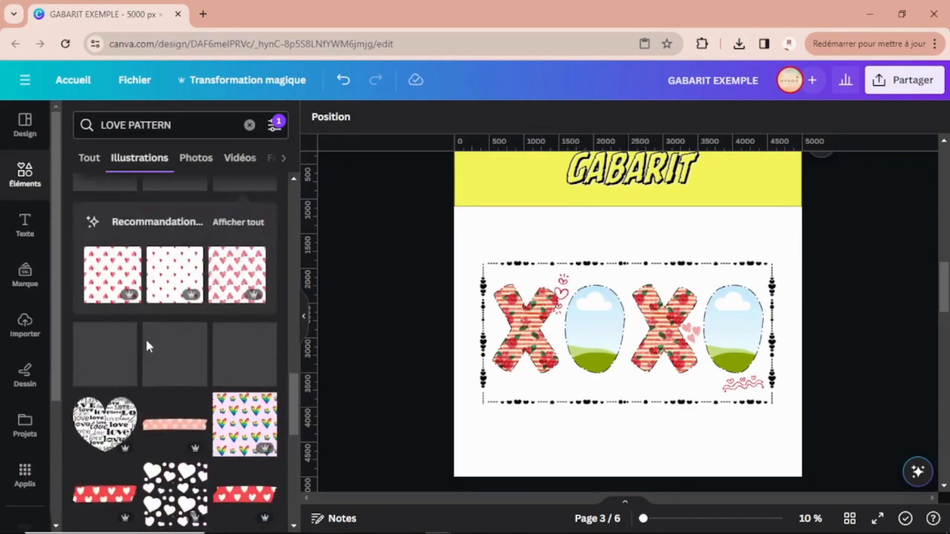
{"action": "scroll", "coordinate": [148, 347], "scroll_direction": "down", "scroll_amount": 6}
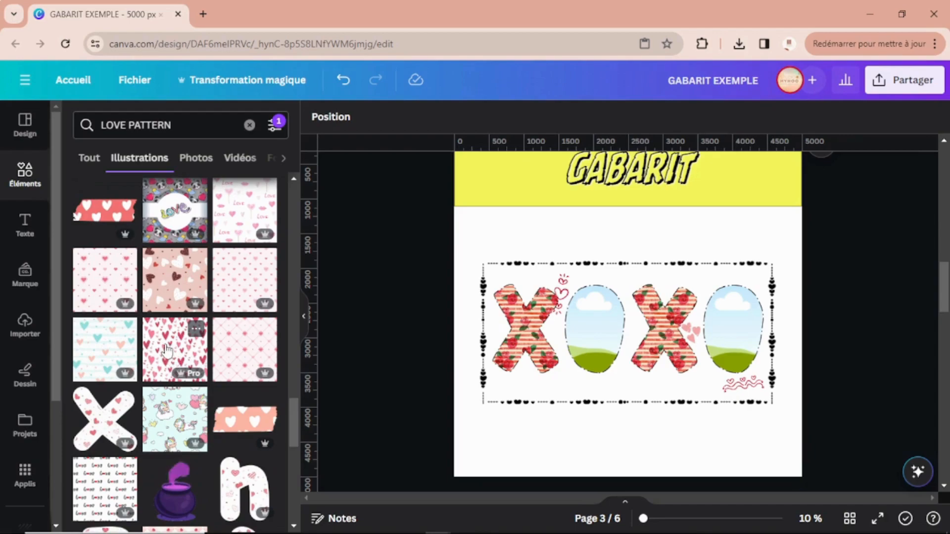
{"action": "left_click", "coordinate": [167, 351]}
{"action": "left_click_drag", "start_coordinate": [562, 324], "coordinate": [601, 333]}
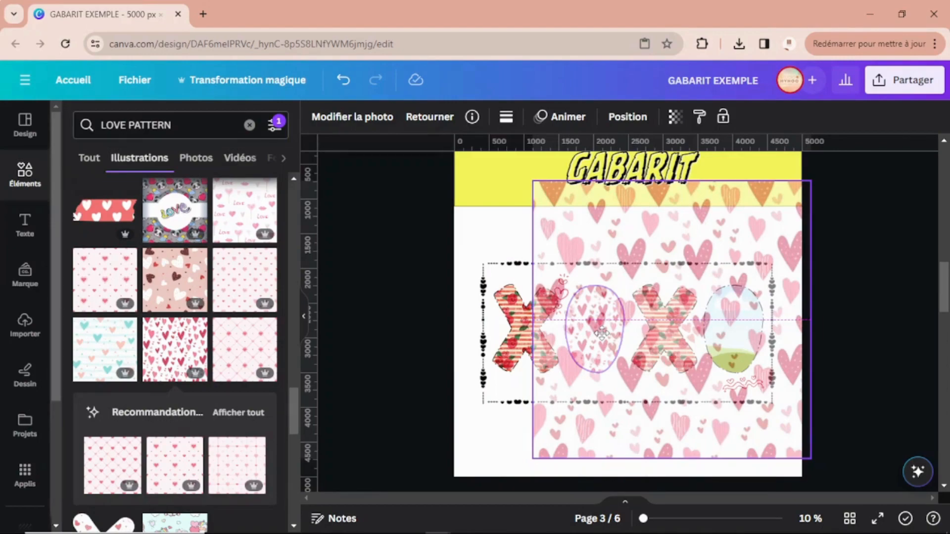
{"action": "left_click_drag", "start_coordinate": [601, 332], "coordinate": [601, 332]}
Try the white love-lettering illustration on the page and delete it.
{"action": "scroll", "coordinate": [199, 383], "scroll_direction": "down", "scroll_amount": 5}
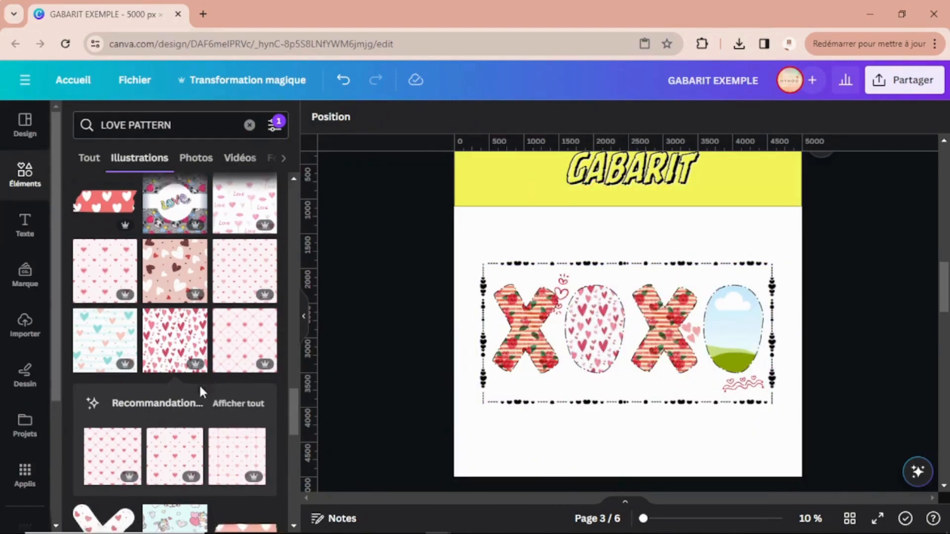
{"action": "scroll", "coordinate": [200, 389], "scroll_direction": "up", "scroll_amount": 5}
{"action": "scroll", "coordinate": [200, 388], "scroll_direction": "down", "scroll_amount": 5}
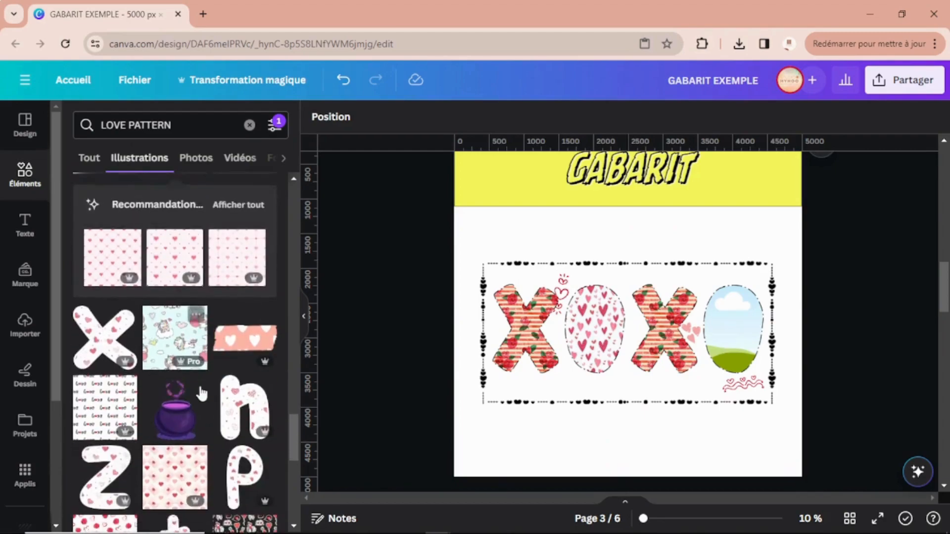
{"action": "left_click", "coordinate": [120, 406]}
{"action": "left_click_drag", "start_coordinate": [558, 328], "coordinate": [826, 406]}
{"action": "key", "text": "Delete"}
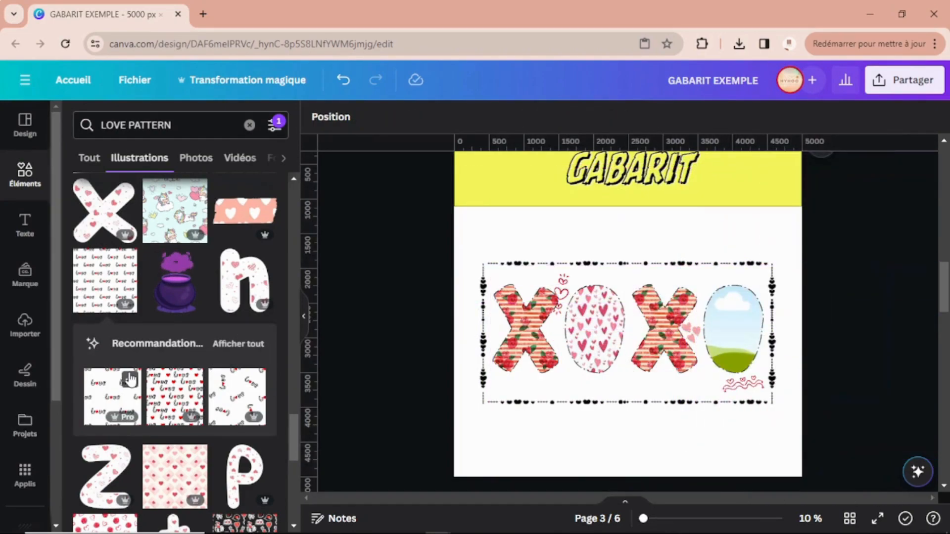
Fill the second O frame with the same pink and red heart pattern as the first O.
{"action": "scroll", "coordinate": [174, 412], "scroll_direction": "down", "scroll_amount": 3}
{"action": "scroll", "coordinate": [171, 356], "scroll_direction": "up", "scroll_amount": 5}
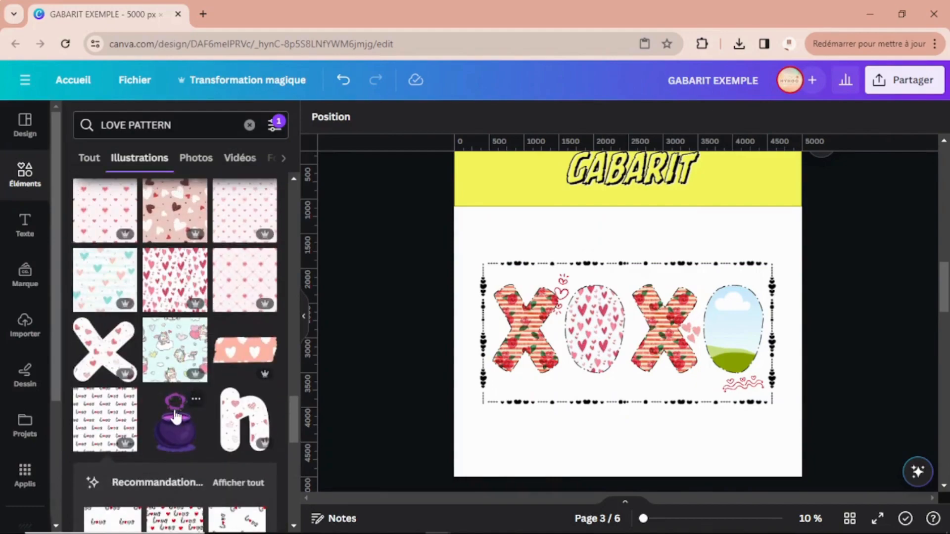
{"action": "left_click", "coordinate": [167, 289]}
{"action": "left_click_drag", "start_coordinate": [599, 330], "coordinate": [757, 332]}
{"action": "left_click", "coordinate": [634, 445]}
{"action": "left_click", "coordinate": [366, 395]}
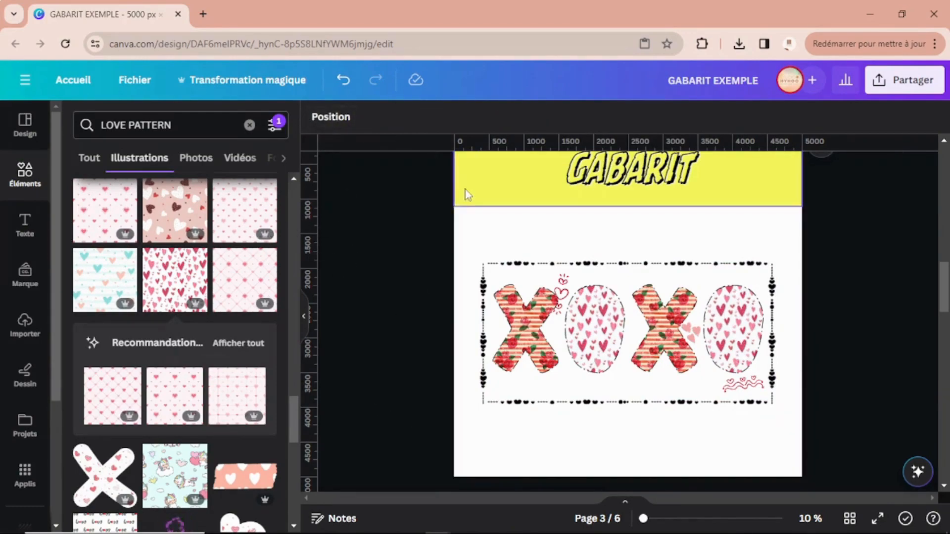
Select all four patterned XOXO letter layers and send them to the back, behind the stitched outlines.
{"action": "left_click", "coordinate": [332, 119]}
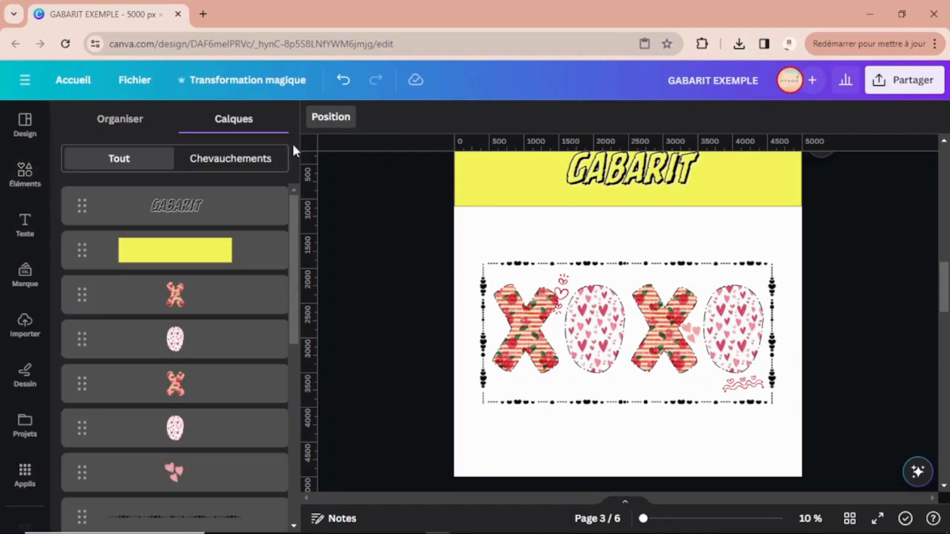
{"action": "left_click", "coordinate": [199, 343]}
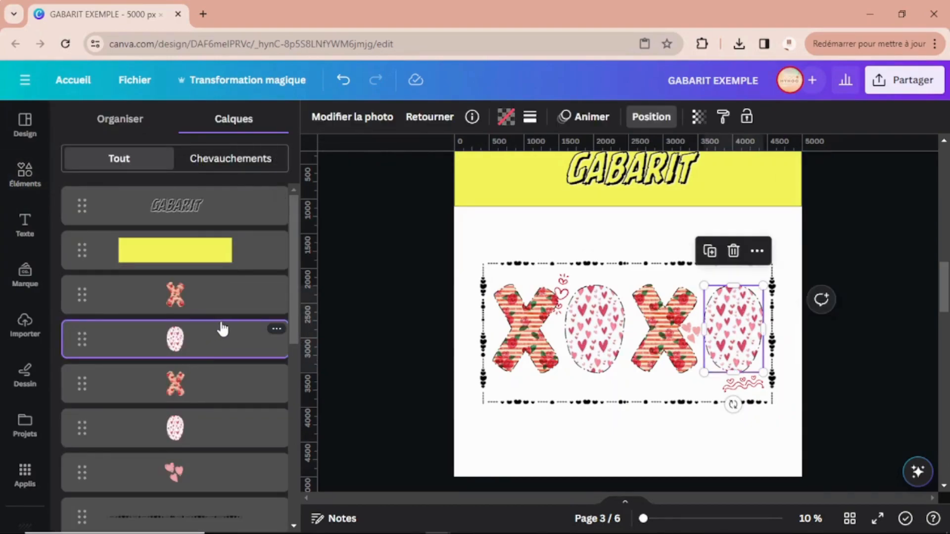
{"action": "left_click", "coordinate": [206, 297], "text": "shift"}
{"action": "left_click", "coordinate": [212, 389], "text": "shift"}
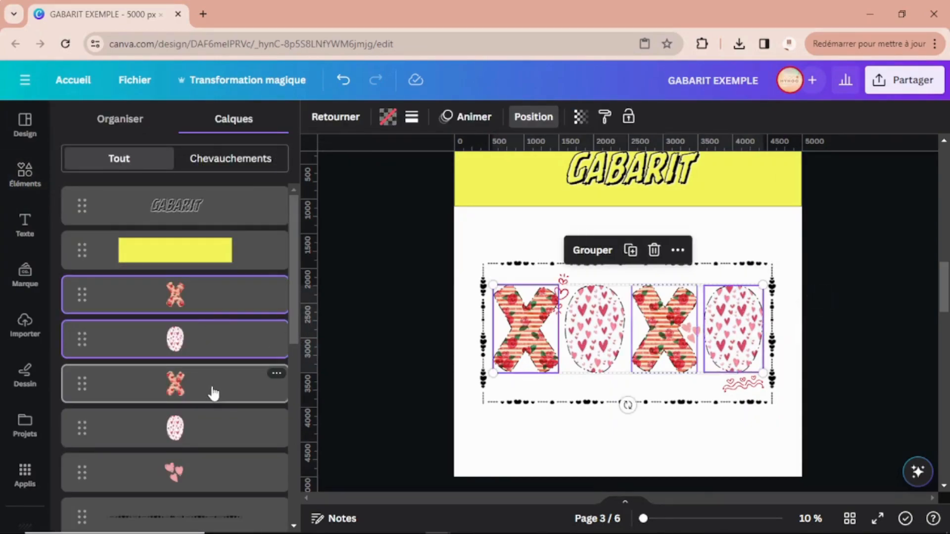
{"action": "left_click", "coordinate": [210, 431], "text": "shift"}
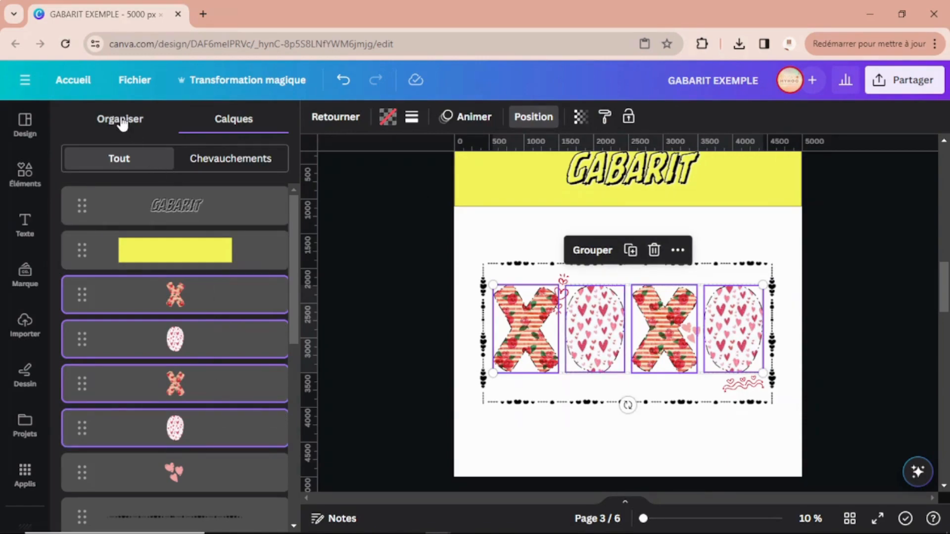
{"action": "left_click", "coordinate": [123, 124]}
{"action": "left_click", "coordinate": [230, 178]}
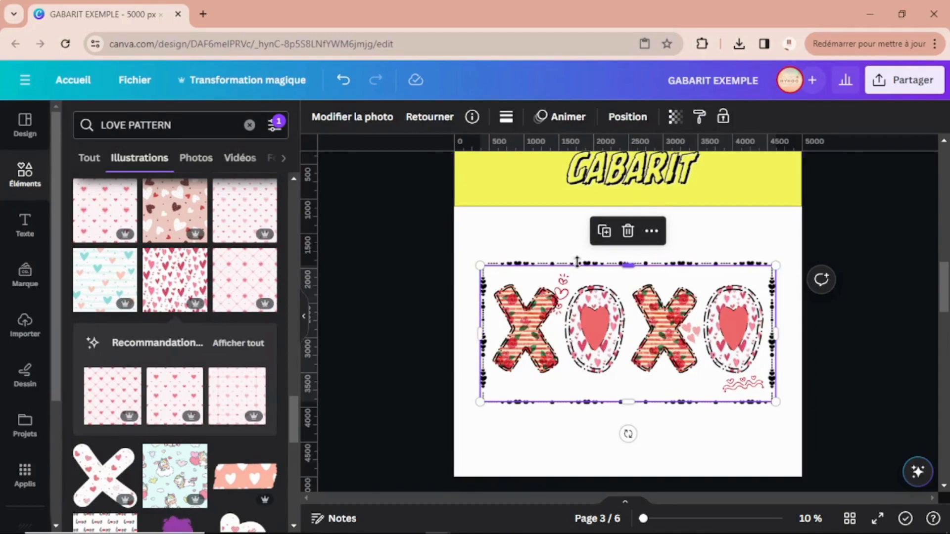
Recolour the heart inside the second O with light pink #F5AEC0 sampled from the first O's pattern.
{"action": "left_click", "coordinate": [792, 243]}
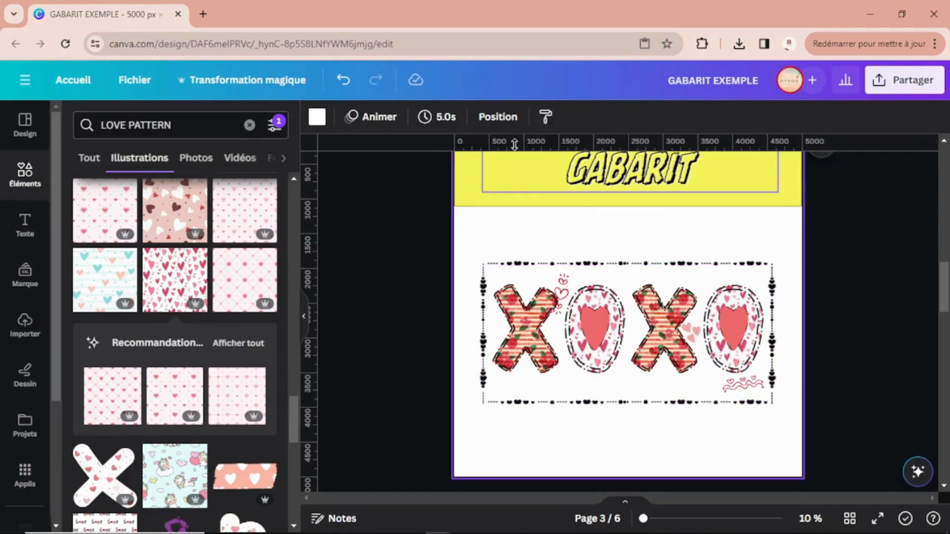
{"action": "left_click", "coordinate": [498, 117]}
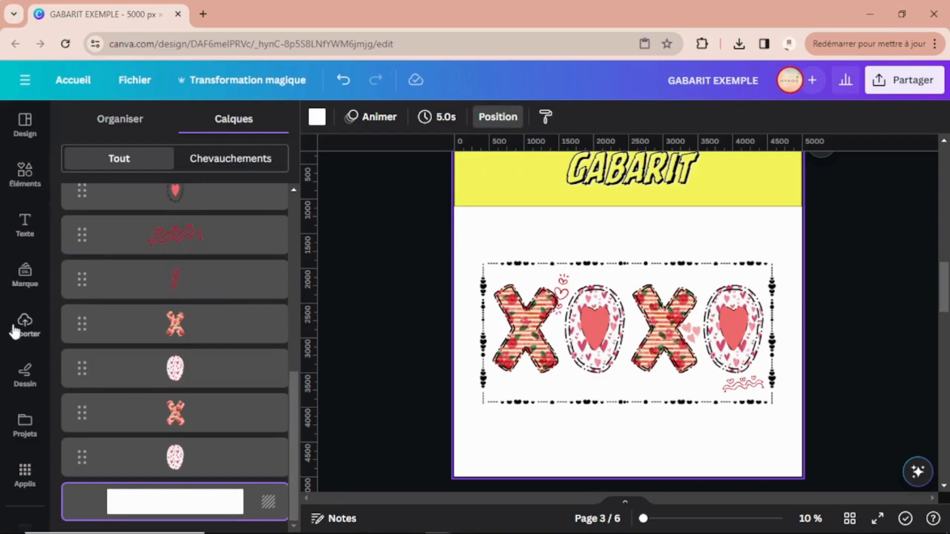
{"action": "scroll", "coordinate": [191, 297], "scroll_direction": "up", "scroll_amount": 3}
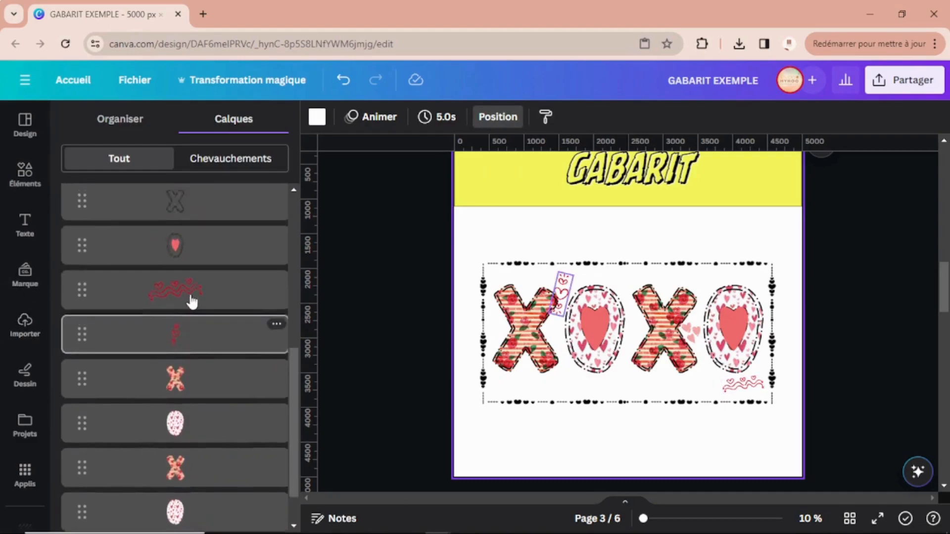
{"action": "left_click", "coordinate": [192, 244]}
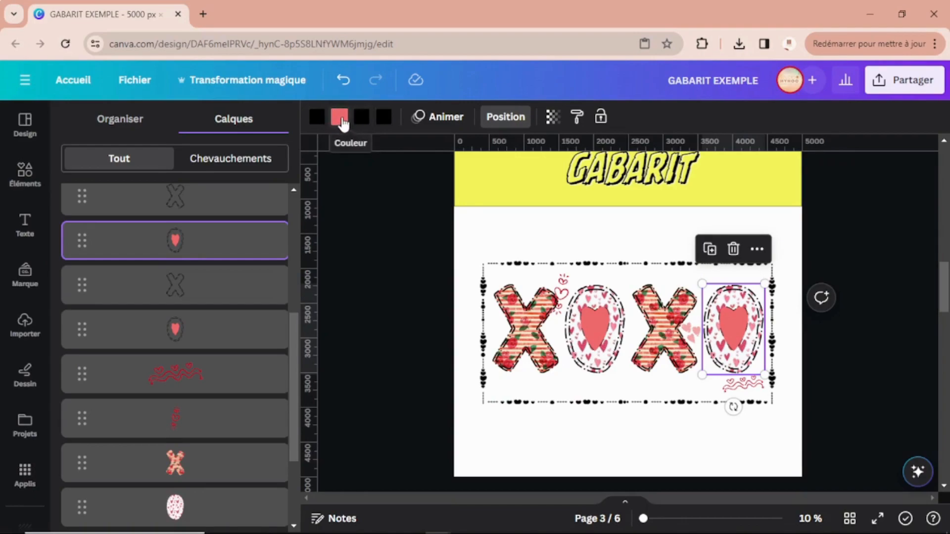
{"action": "left_click", "coordinate": [341, 120]}
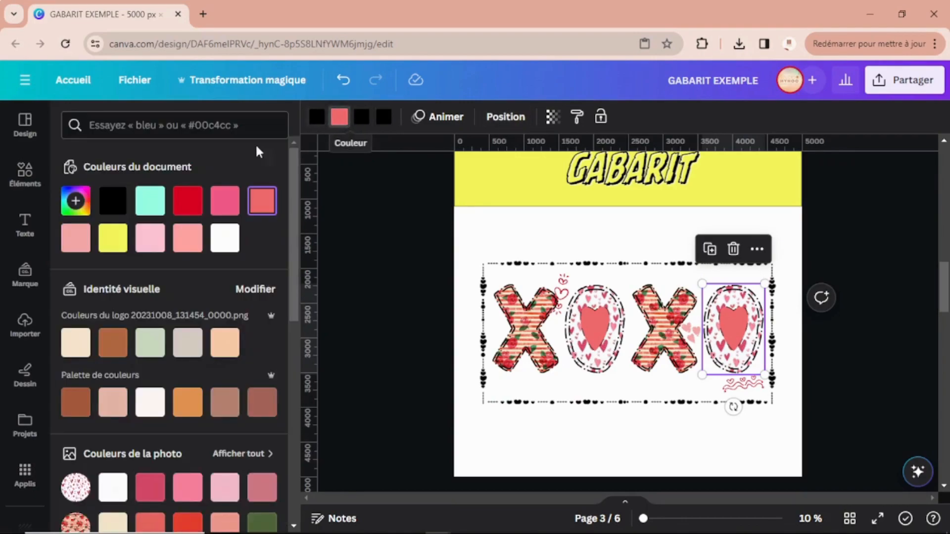
{"action": "left_click", "coordinate": [79, 200]}
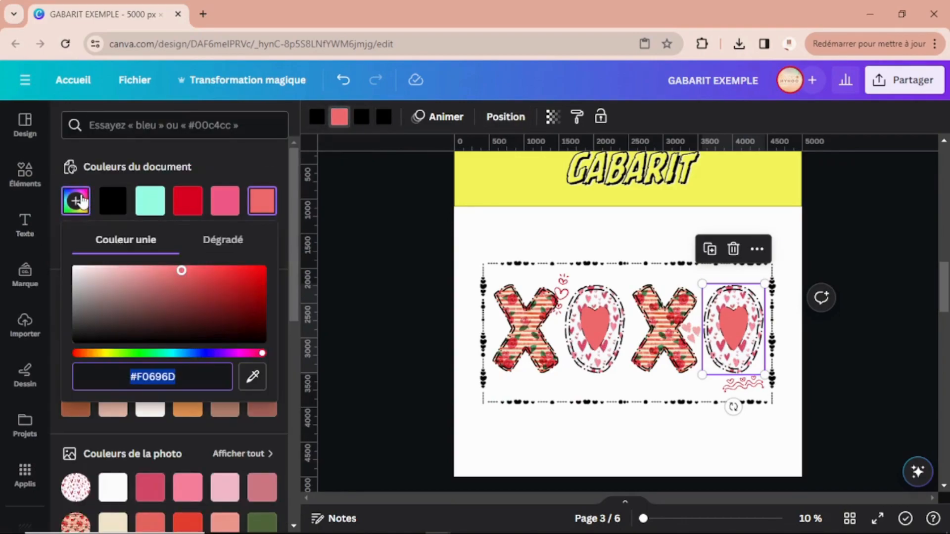
{"action": "left_click", "coordinate": [252, 377]}
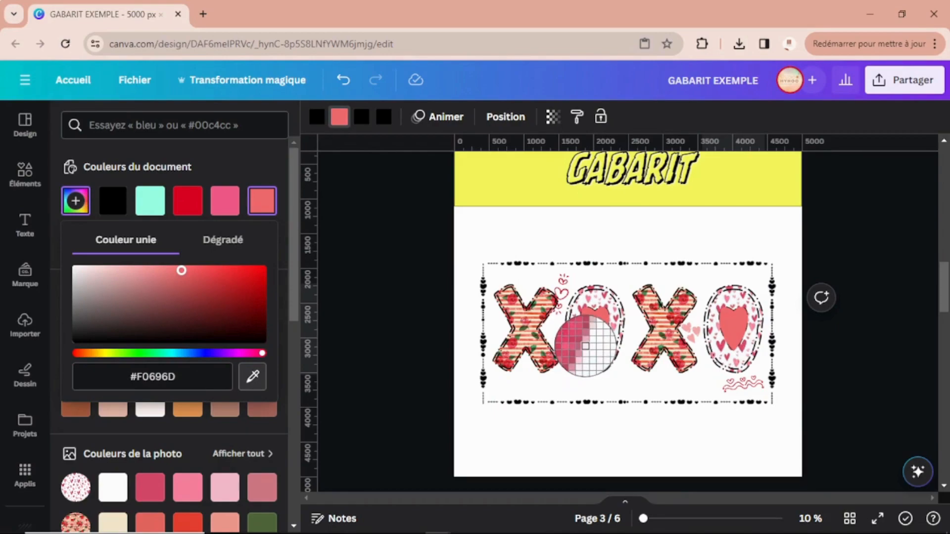
{"action": "left_click", "coordinate": [585, 344]}
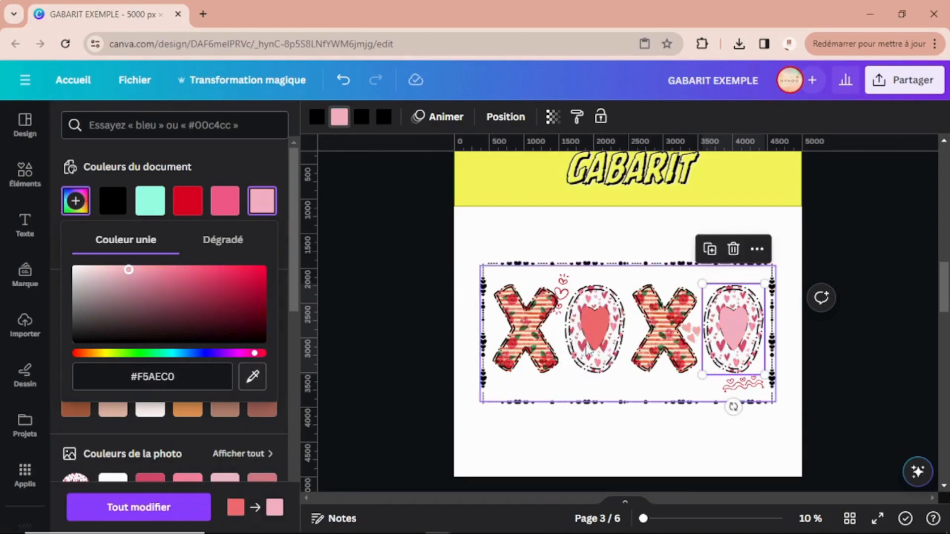
Try pink #FF95AF and orange-red #F15E4E, sampled from the letter patterns, on the heart inside the second O.
{"action": "left_click", "coordinate": [255, 377]}
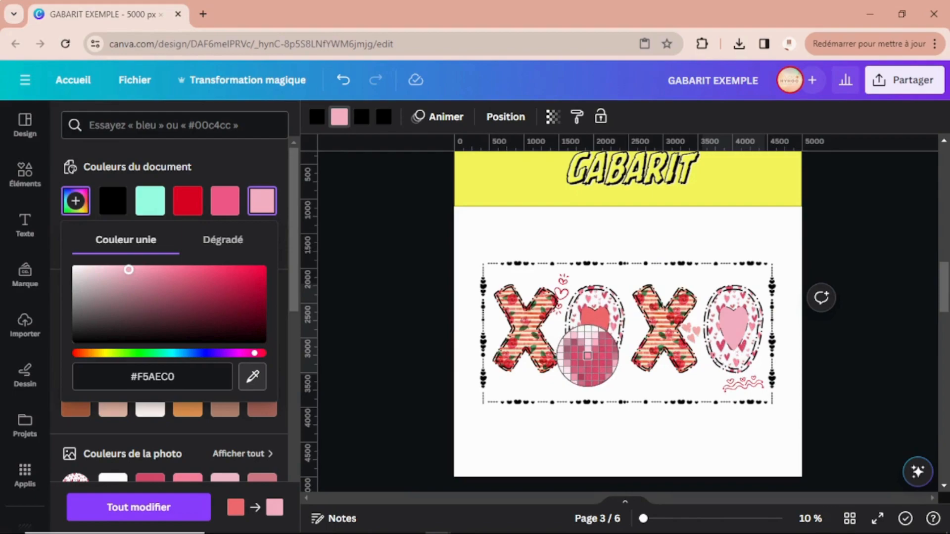
{"action": "left_click", "coordinate": [588, 356]}
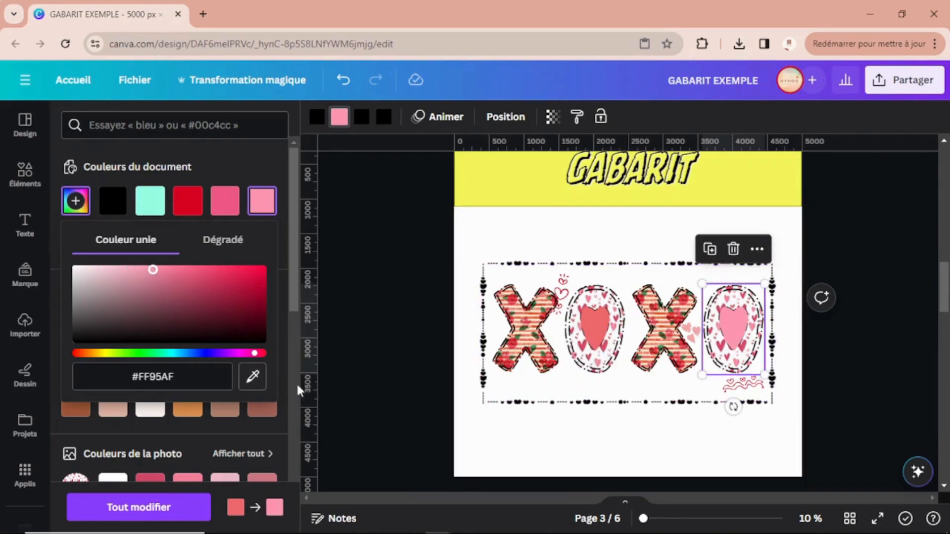
{"action": "left_click", "coordinate": [253, 377]}
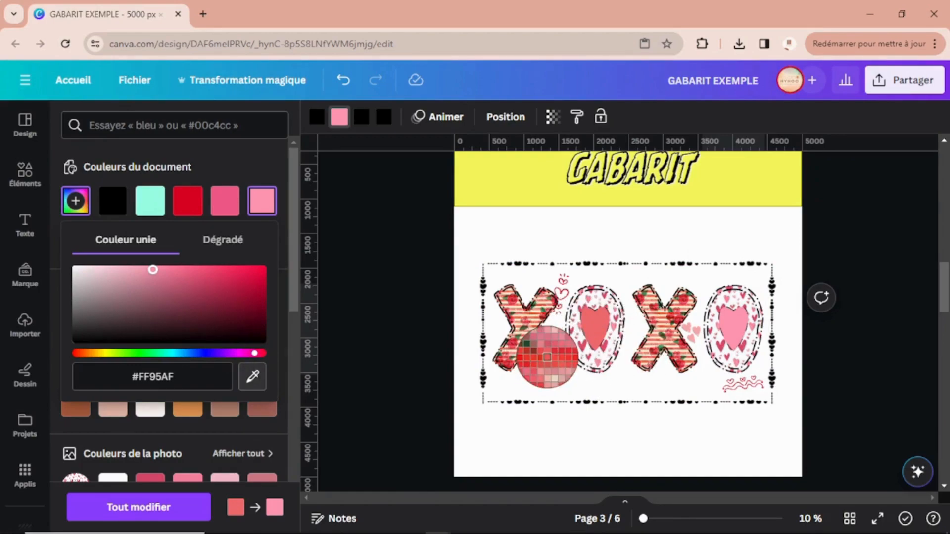
{"action": "left_click", "coordinate": [547, 357]}
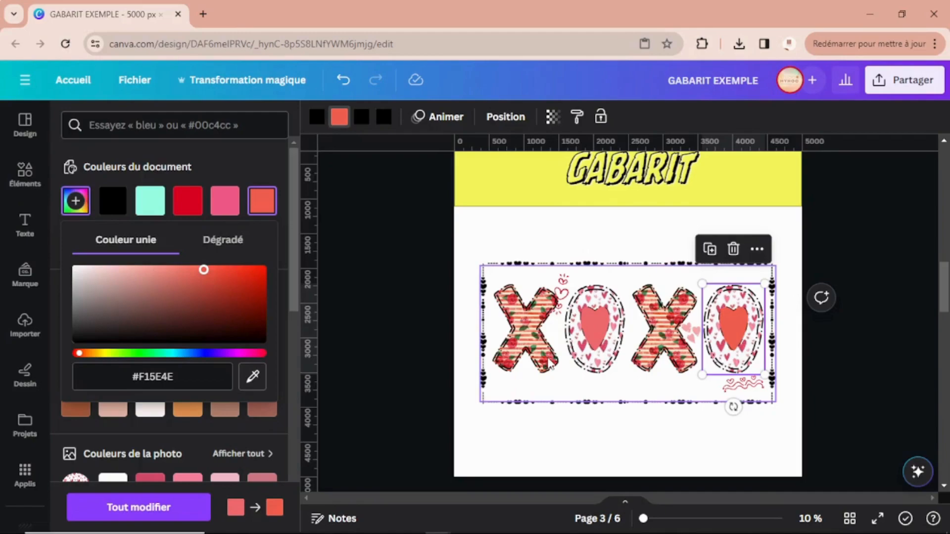
Recolour the heart inside the second O with pink #F05F82 sampled from the first O's heart pattern.
{"action": "left_click", "coordinate": [254, 377]}
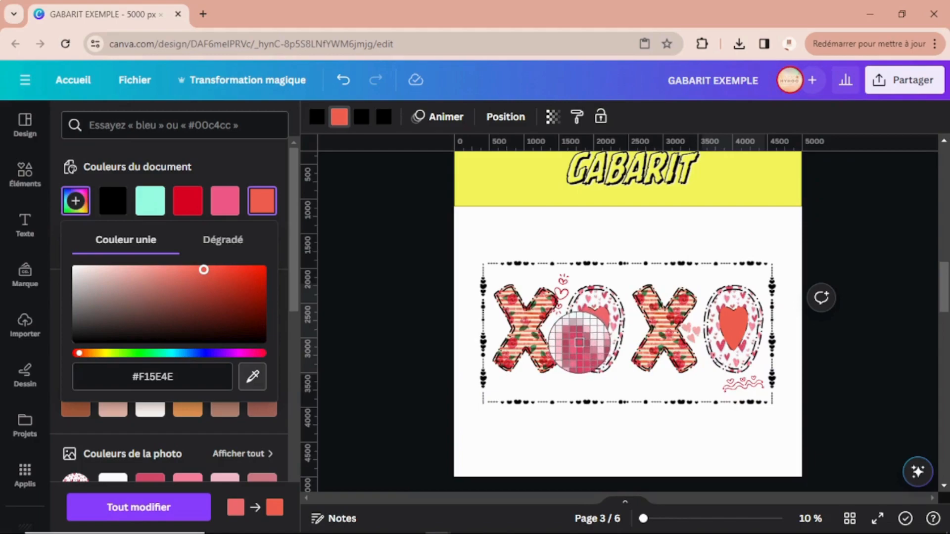
{"action": "left_click", "coordinate": [579, 343]}
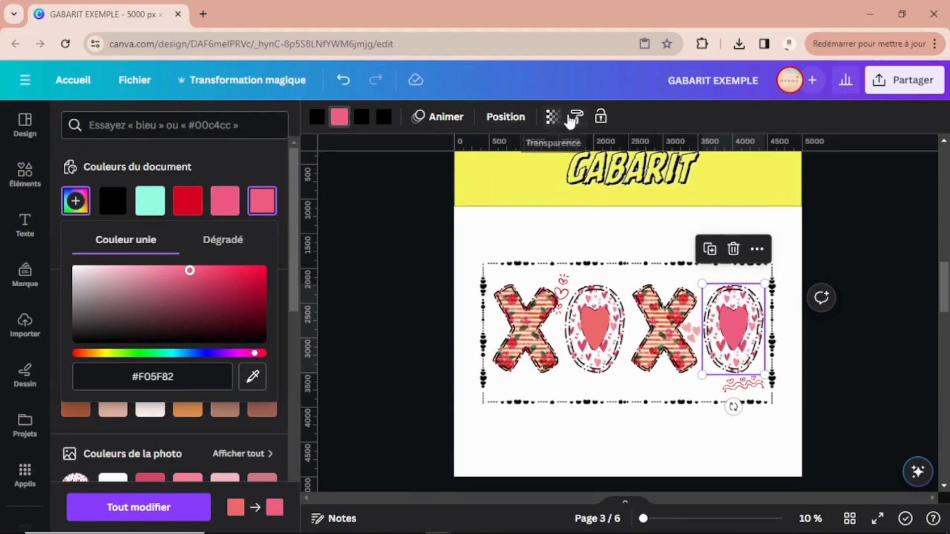
Try to copy the second O outline's style onto the first O.
{"action": "left_click", "coordinate": [577, 116]}
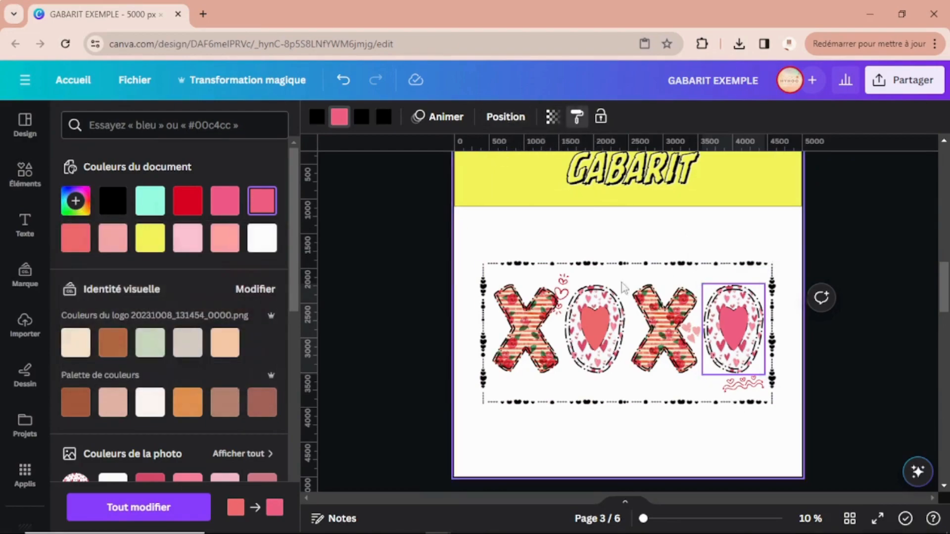
{"action": "left_click", "coordinate": [596, 327]}
{"action": "left_click", "coordinate": [648, 445]}
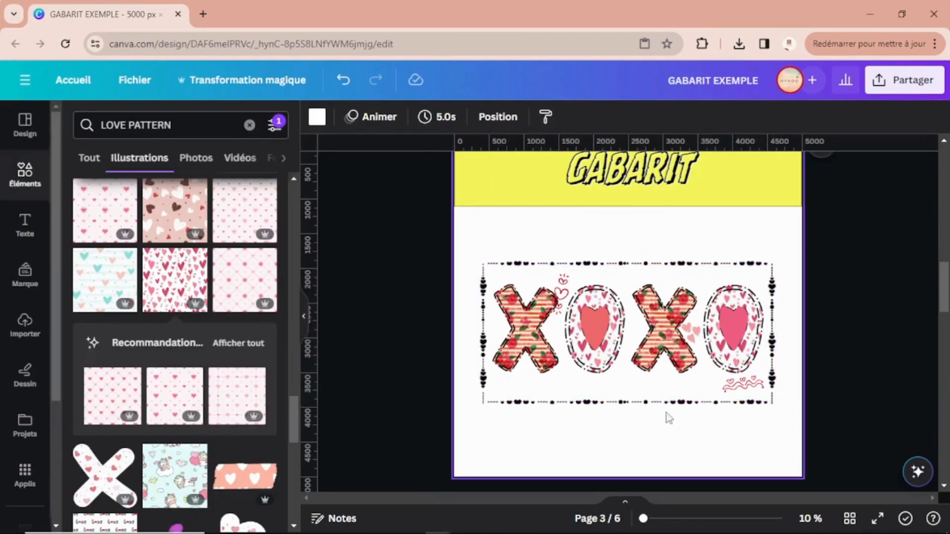
Select the first O's outline layer and recolour its inner heart with the document pink #F05F82.
{"action": "left_click", "coordinate": [727, 319]}
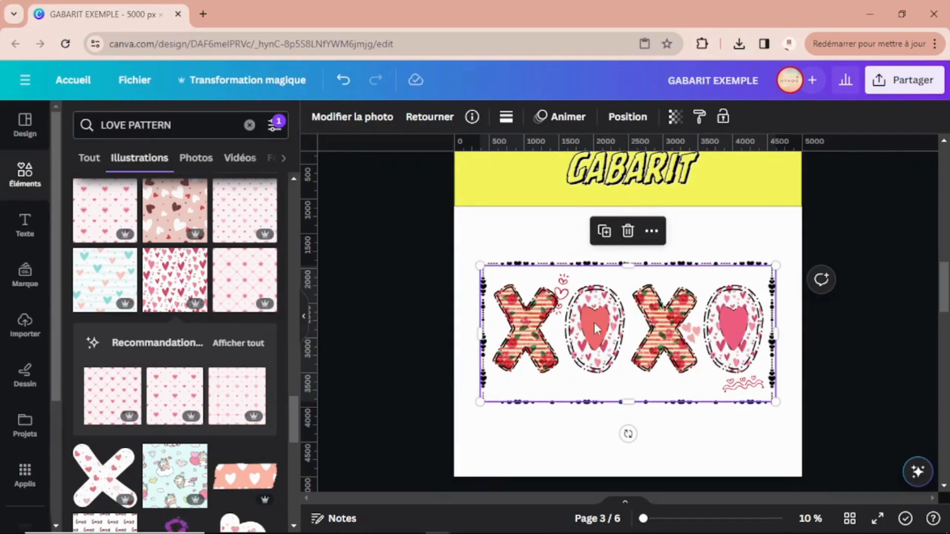
{"action": "left_click", "coordinate": [627, 117]}
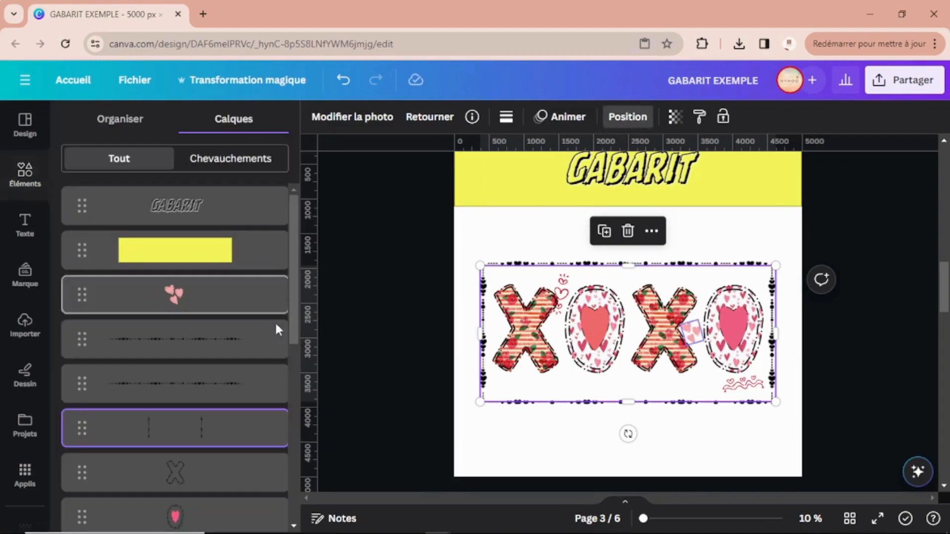
{"action": "scroll", "coordinate": [223, 374], "scroll_direction": "down", "scroll_amount": 5}
{"action": "scroll", "coordinate": [224, 373], "scroll_direction": "up", "scroll_amount": 5}
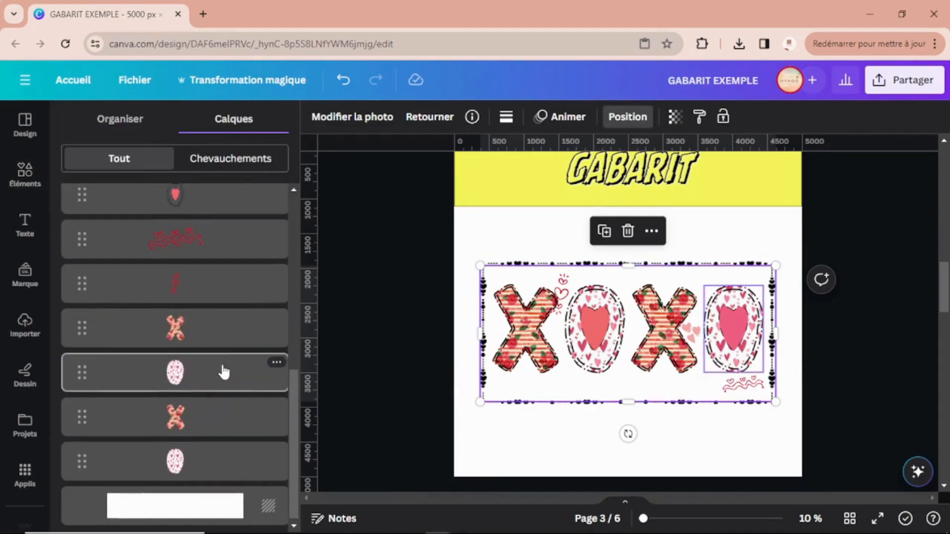
{"action": "left_click", "coordinate": [203, 382]}
{"action": "left_click", "coordinate": [176, 471]}
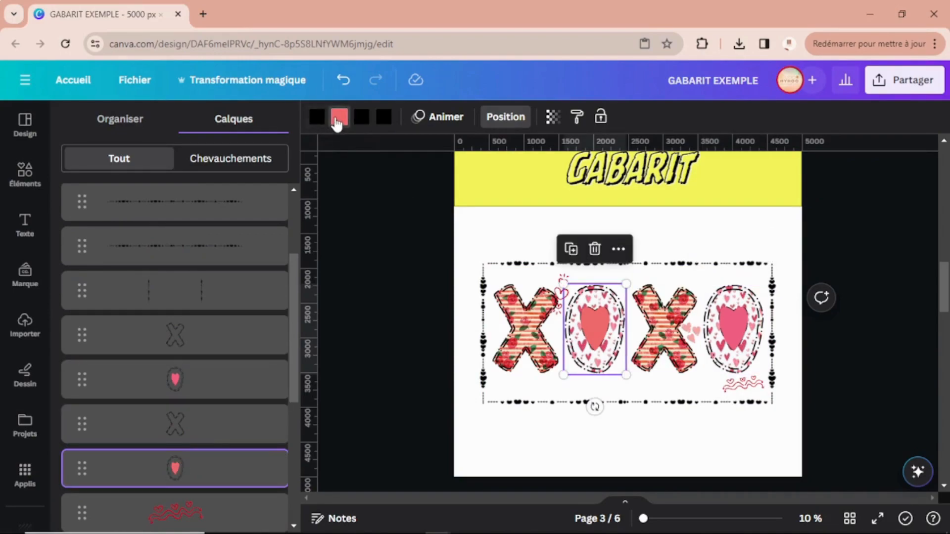
{"action": "left_click", "coordinate": [339, 119]}
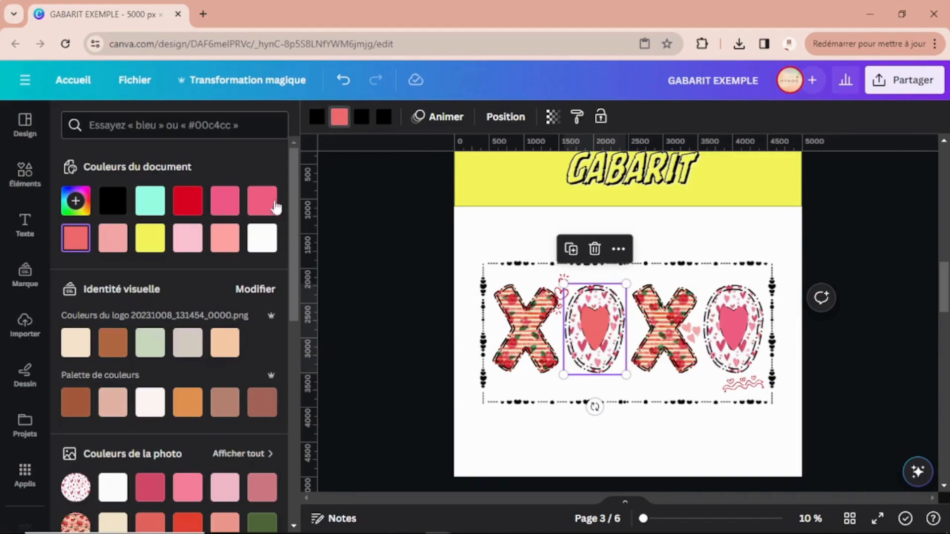
{"action": "left_click", "coordinate": [262, 204]}
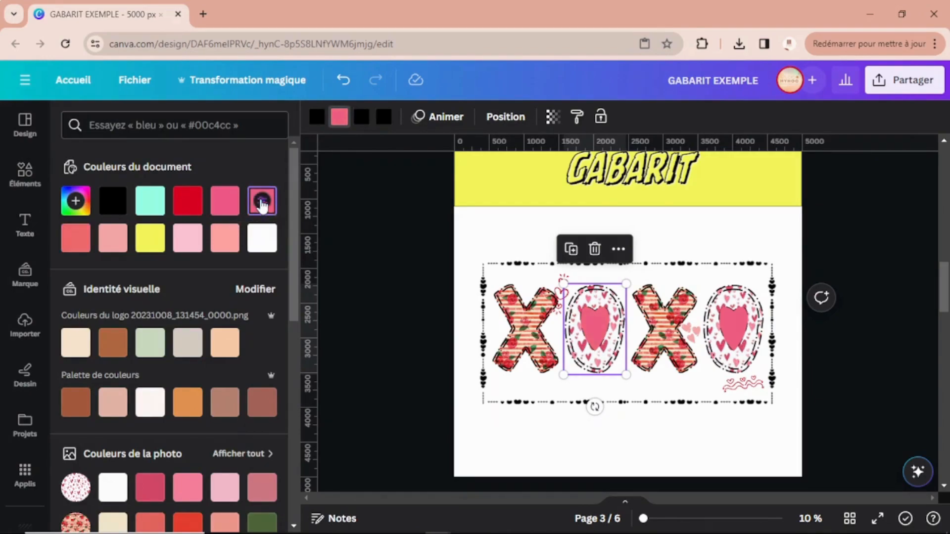
{"action": "key", "text": "Escape"}
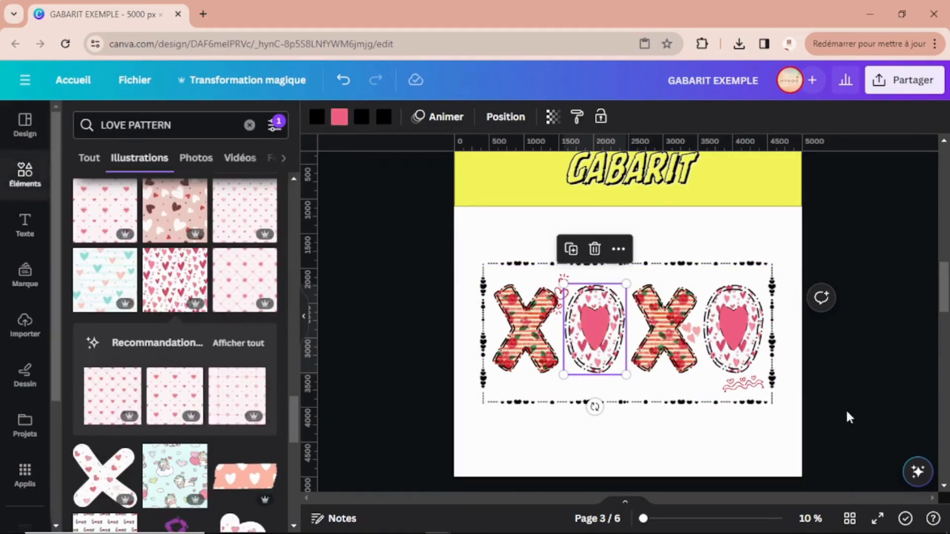
Select the wavy hearts line layer below the second O and recolour it from red to pink #F05F82.
{"action": "left_click", "coordinate": [751, 385]}
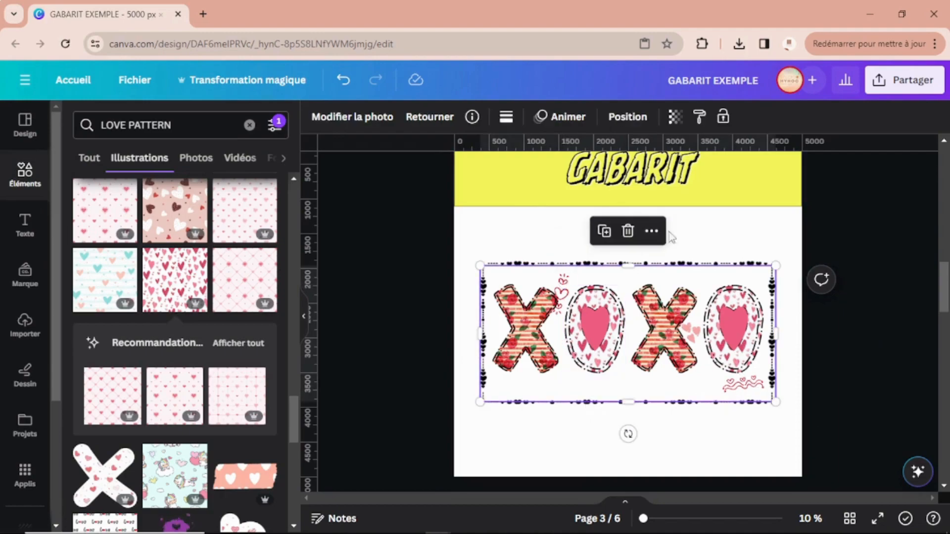
{"action": "left_click", "coordinate": [628, 116]}
{"action": "scroll", "coordinate": [232, 312], "scroll_direction": "down", "scroll_amount": 5}
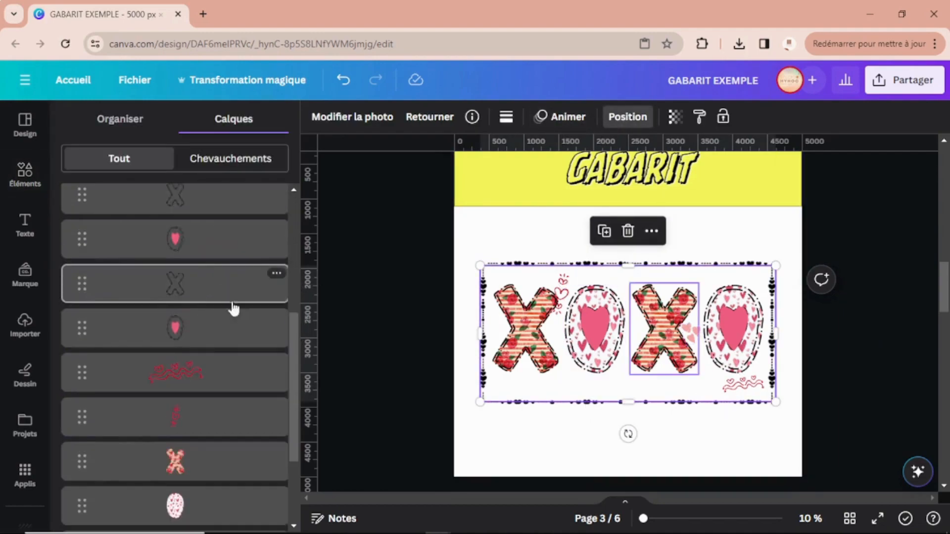
{"action": "left_click", "coordinate": [218, 381]}
{"action": "left_click", "coordinate": [547, 118]}
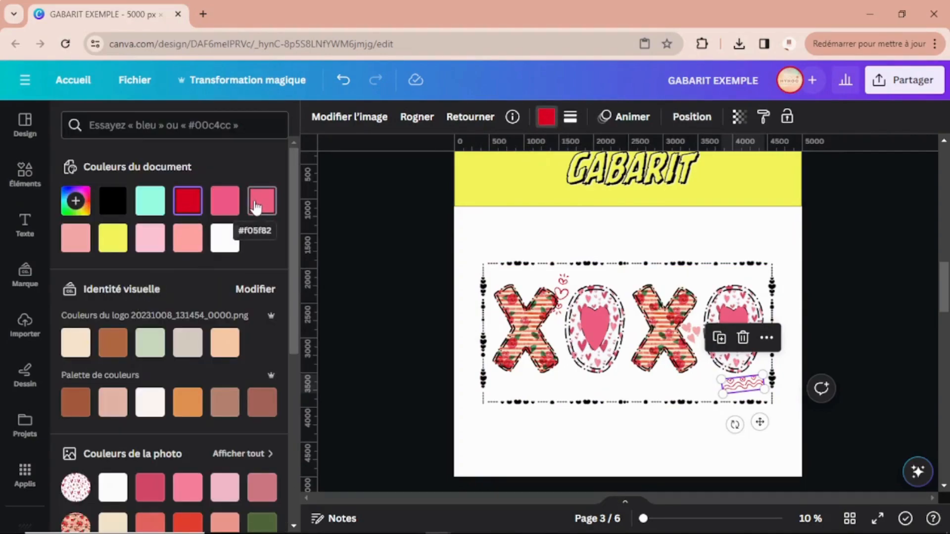
{"action": "left_click", "coordinate": [256, 208]}
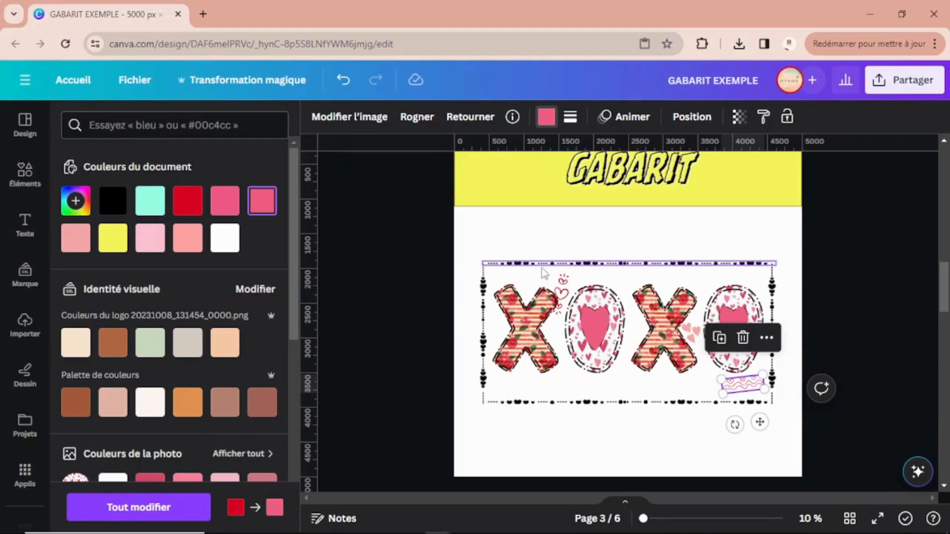
Try to copy the wavy hearts line's style onto the small red hearts doodle between the first X and O.
{"action": "left_click", "coordinate": [685, 121]}
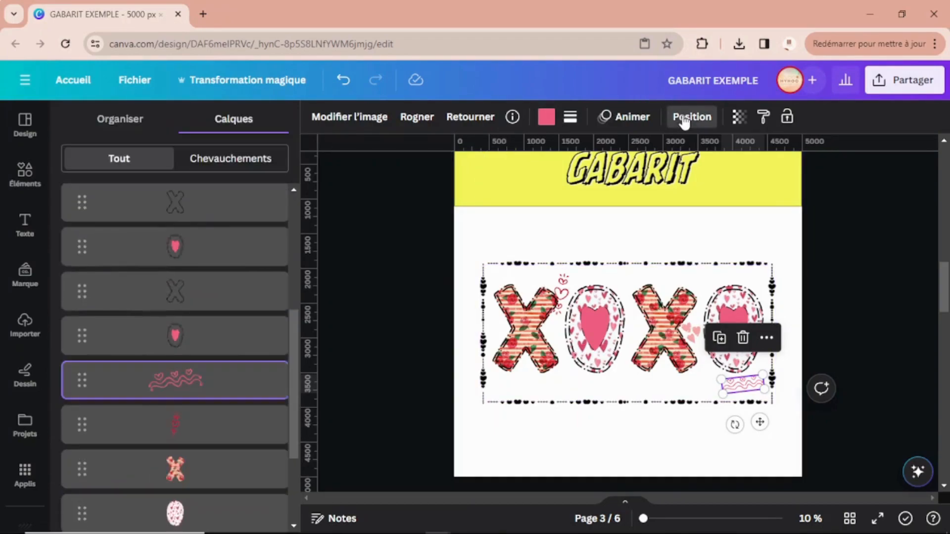
{"action": "left_click", "coordinate": [202, 438]}
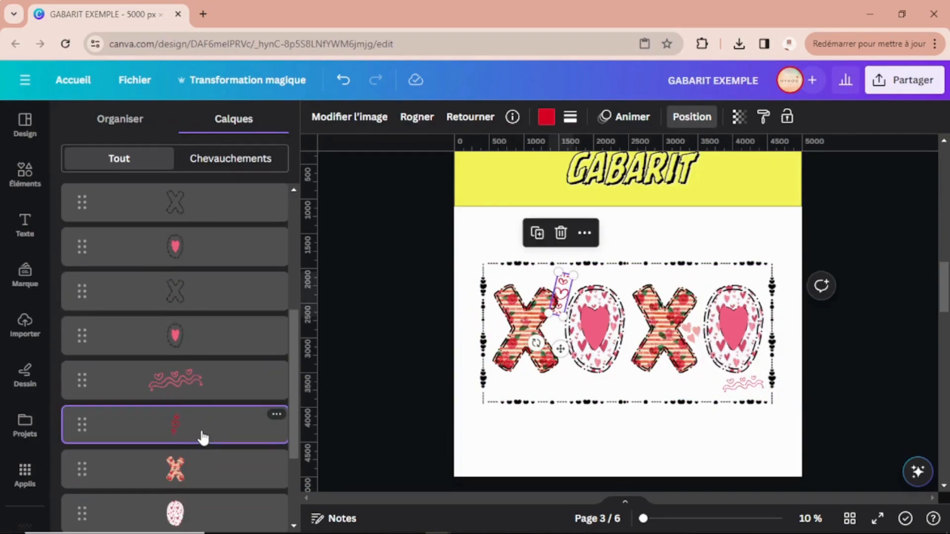
{"action": "left_click", "coordinate": [738, 391]}
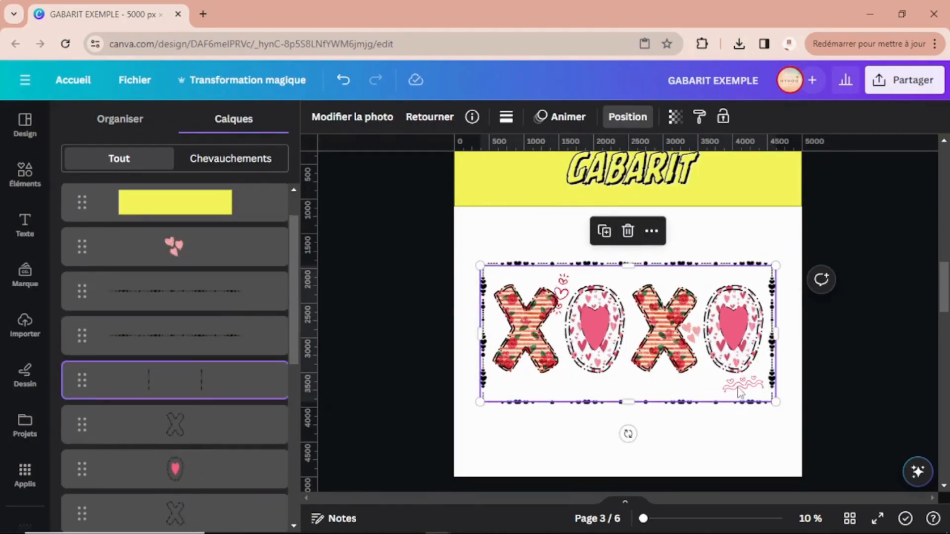
{"action": "scroll", "coordinate": [220, 369], "scroll_direction": "down", "scroll_amount": 5}
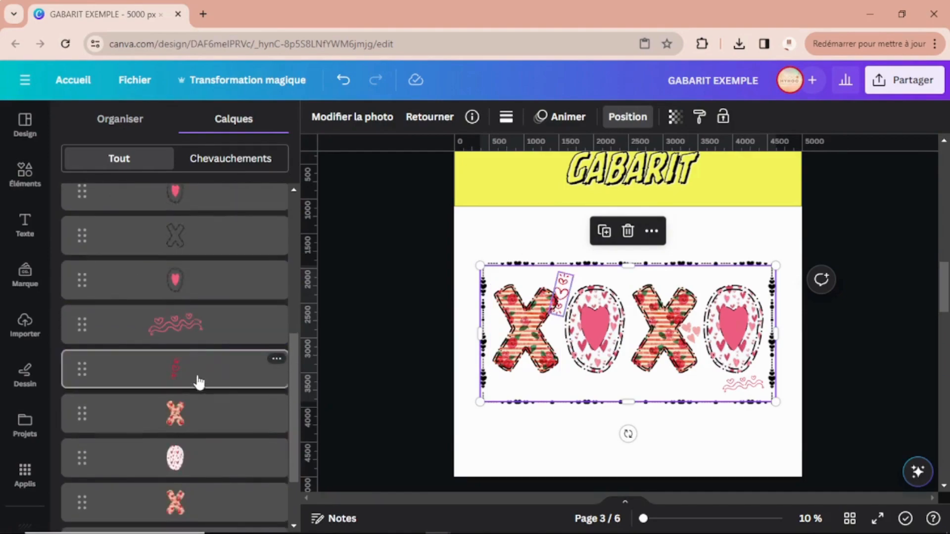
{"action": "left_click", "coordinate": [184, 331]}
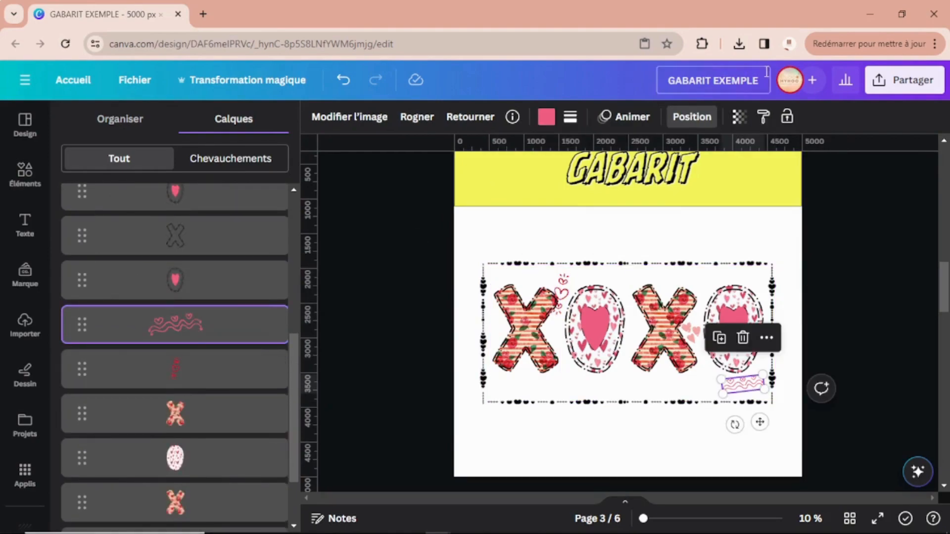
{"action": "left_click", "coordinate": [763, 117]}
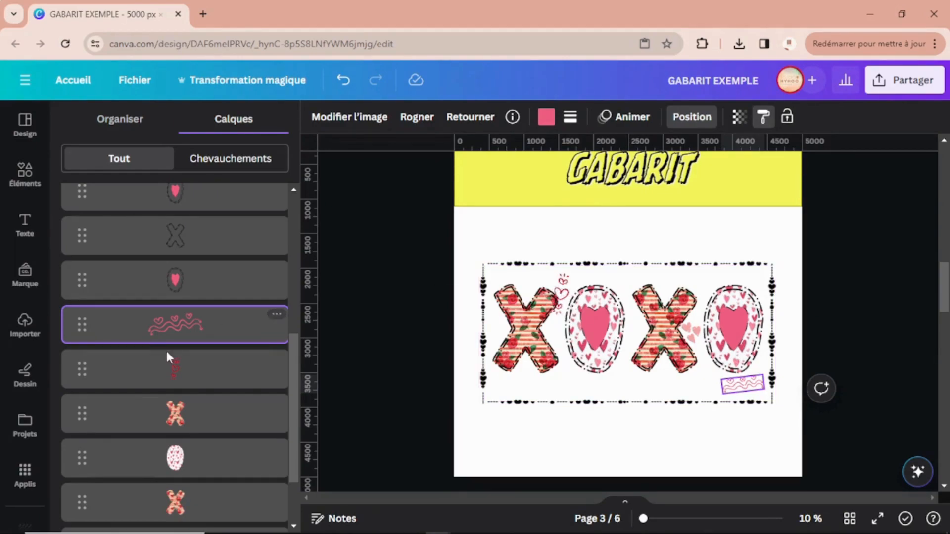
{"action": "left_click", "coordinate": [561, 282]}
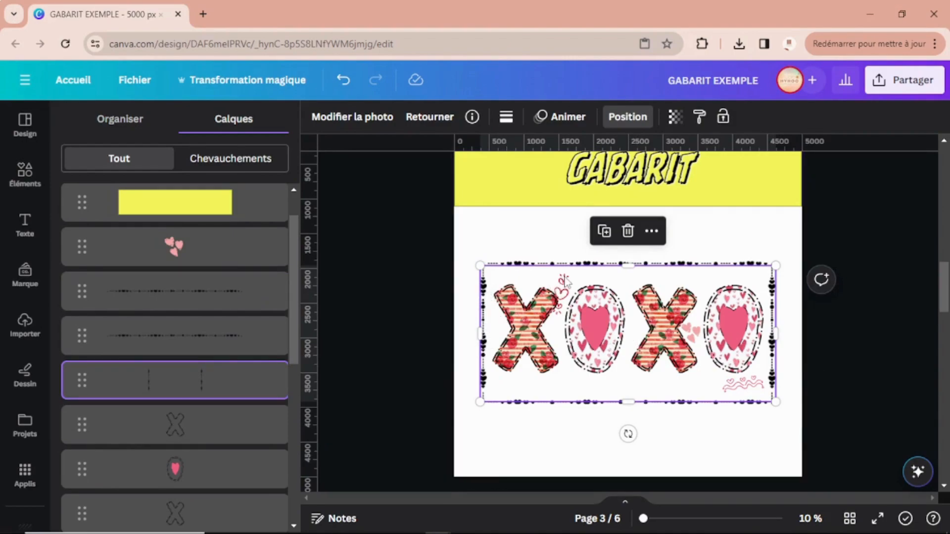
Select the small hearts doodle between the first X and O and recolour it with pink #F05F82.
{"action": "scroll", "coordinate": [123, 357], "scroll_direction": "down", "scroll_amount": 4}
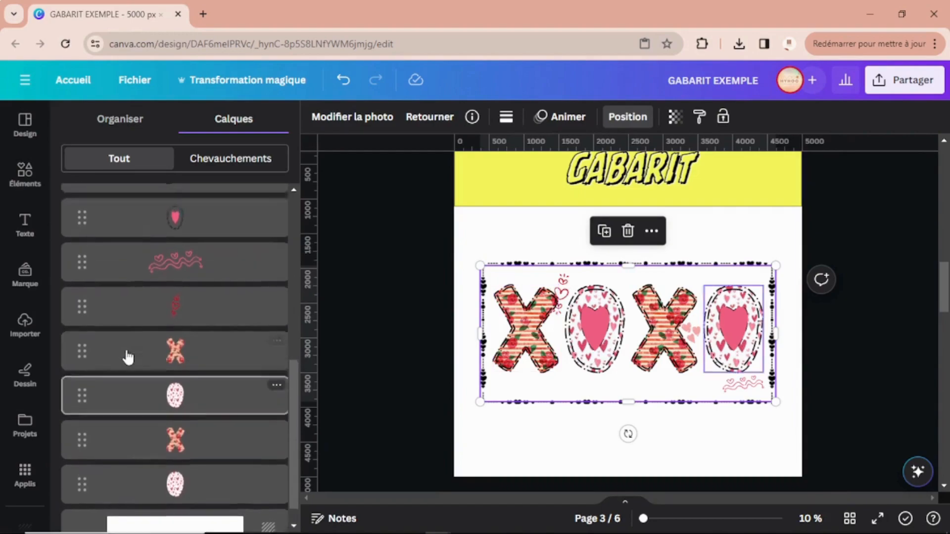
{"action": "left_click", "coordinate": [181, 491]}
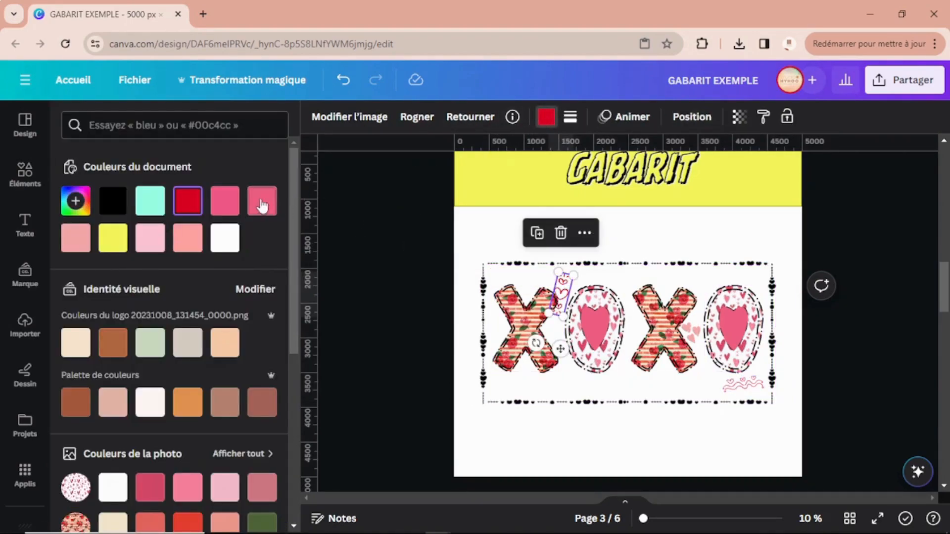
{"action": "left_click", "coordinate": [262, 205]}
{"action": "left_click", "coordinate": [619, 435]}
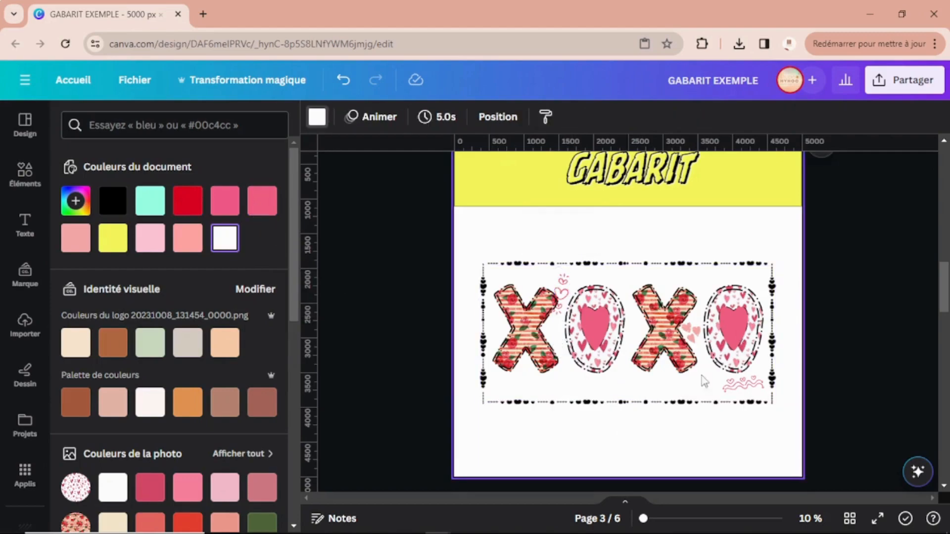
Recolour the three small hearts between the second X and second O black.
{"action": "scroll", "coordinate": [731, 347], "scroll_direction": "up", "scroll_amount": 2}
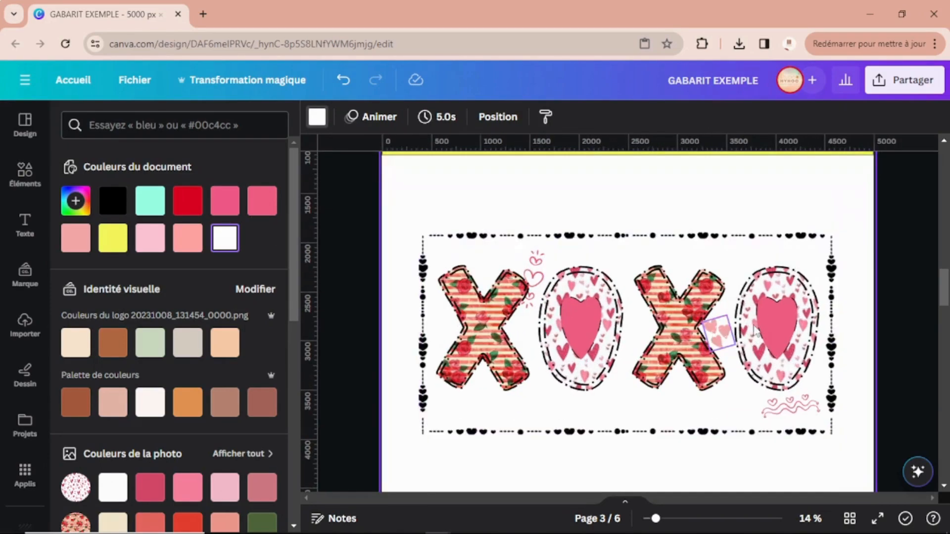
{"action": "left_click", "coordinate": [729, 335]}
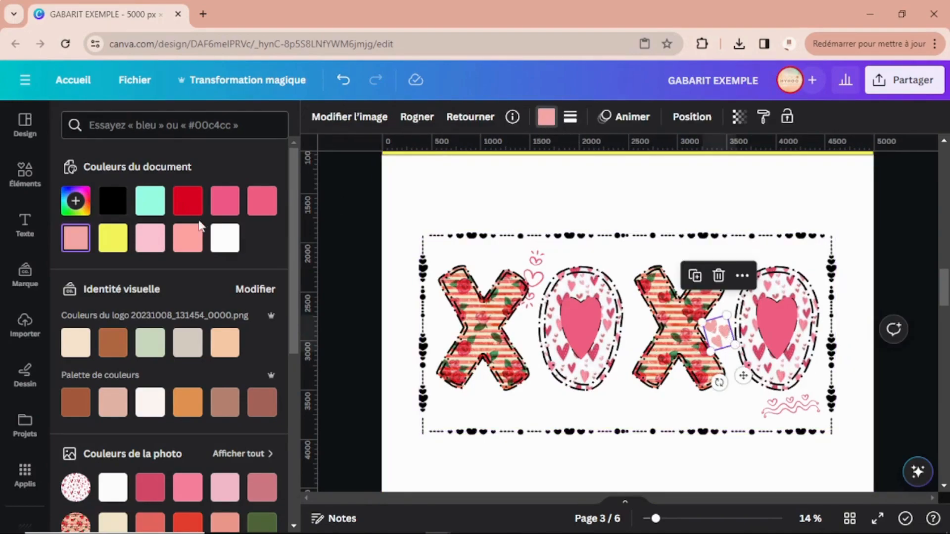
{"action": "key", "text": "Escape"}
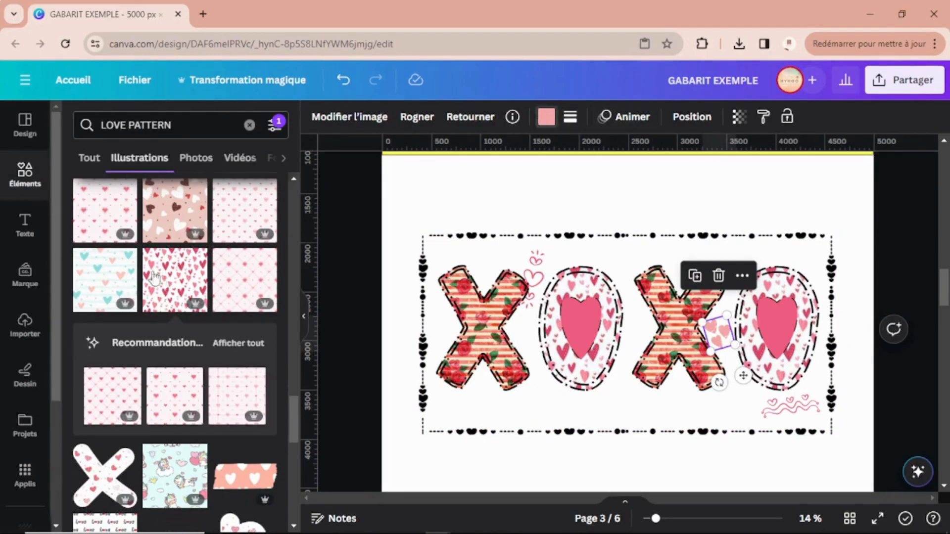
{"action": "left_click", "coordinate": [546, 117]}
{"action": "left_click", "coordinate": [113, 200]}
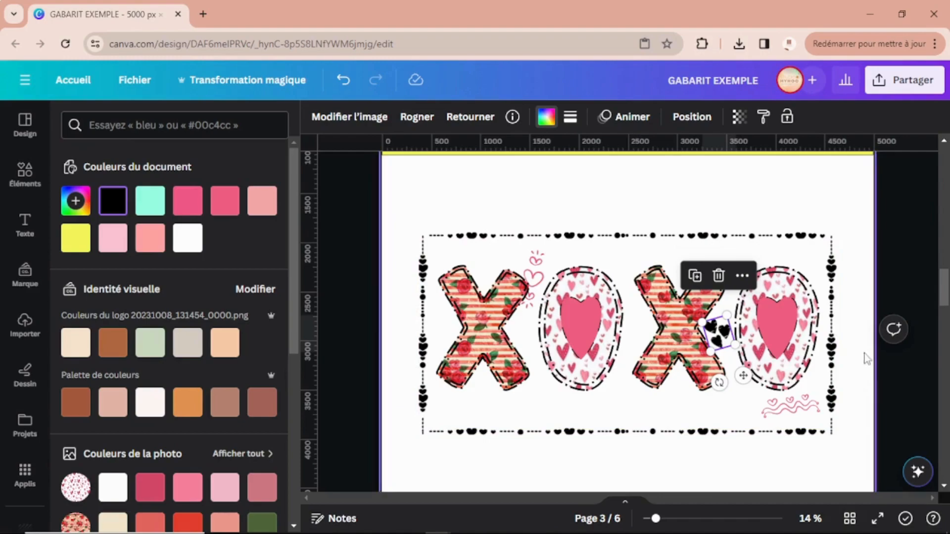
{"action": "left_click", "coordinate": [646, 210]}
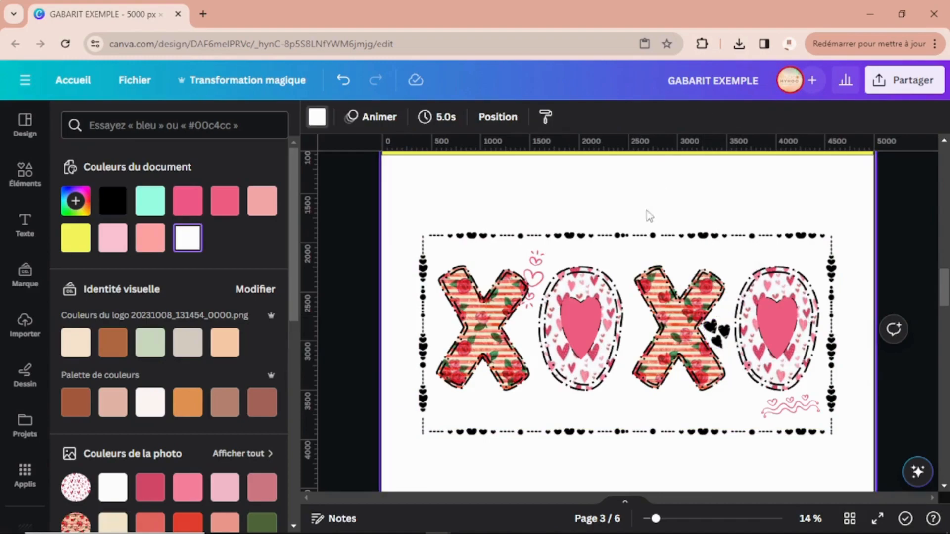
Apply the Blush duotone (Bichromie) effect to the black hearts border line above the XOXO letters.
{"action": "left_click", "coordinate": [633, 239]}
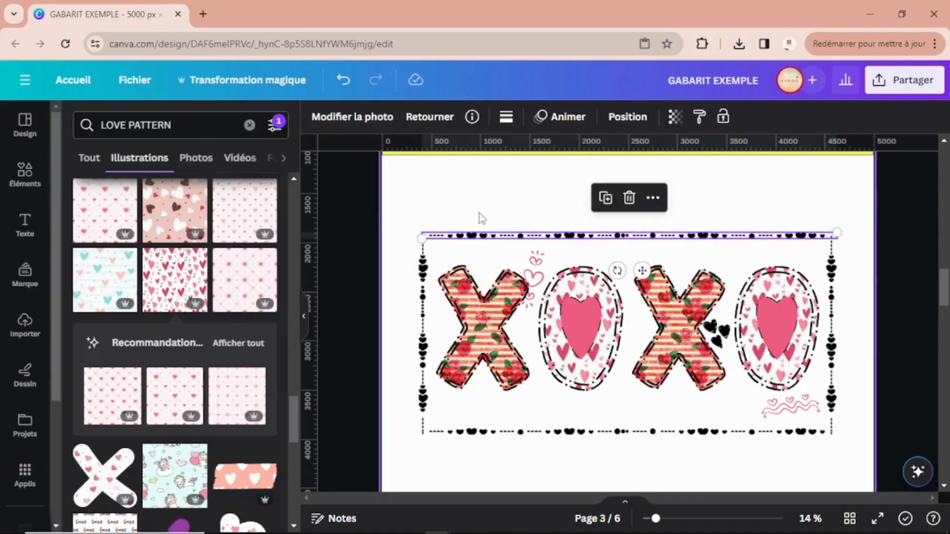
{"action": "left_click", "coordinate": [360, 120]}
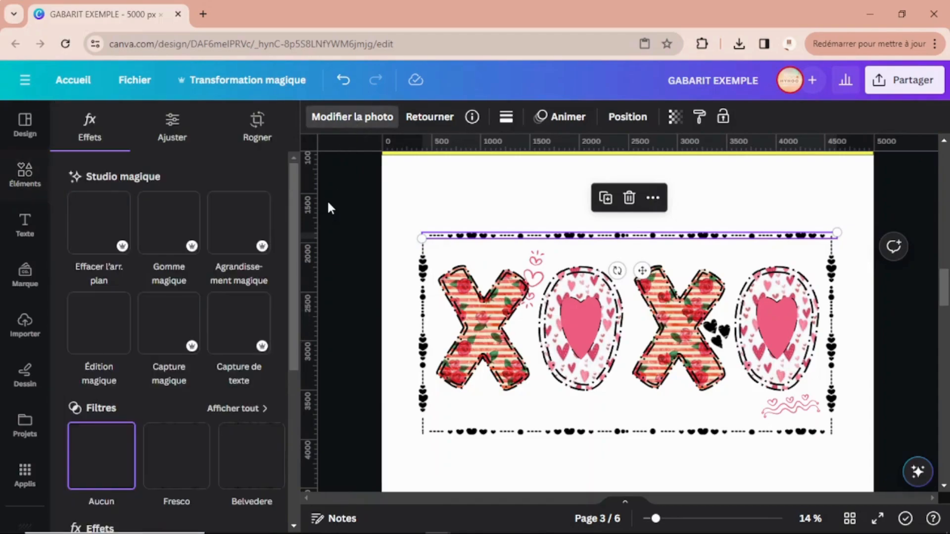
{"action": "scroll", "coordinate": [197, 227], "scroll_direction": "down", "scroll_amount": 5}
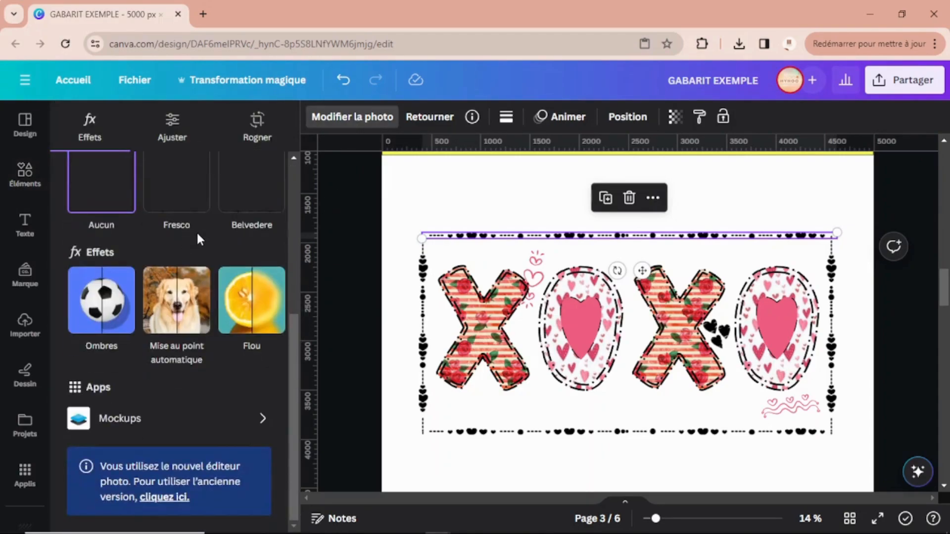
{"action": "scroll", "coordinate": [207, 212], "scroll_direction": "down", "scroll_amount": 1}
{"action": "left_click", "coordinate": [267, 308]}
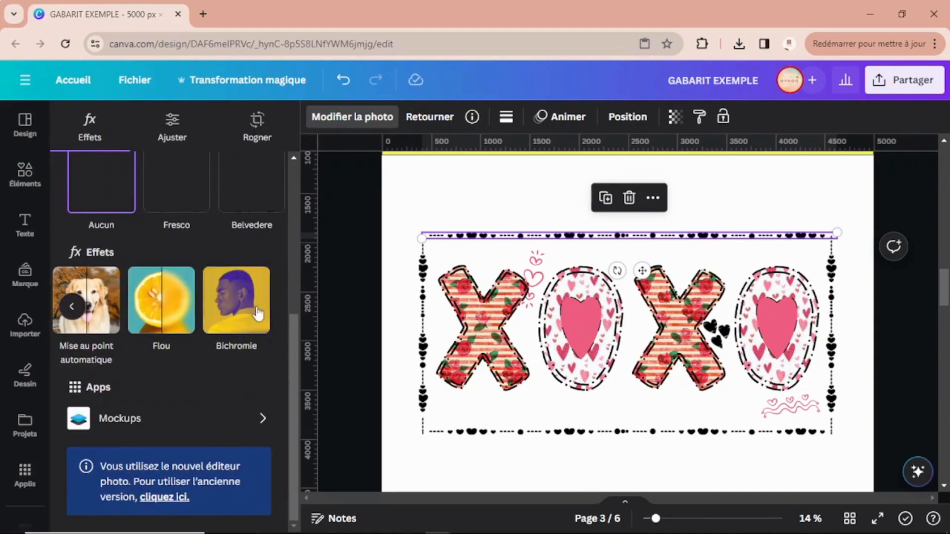
{"action": "left_click", "coordinate": [239, 309]}
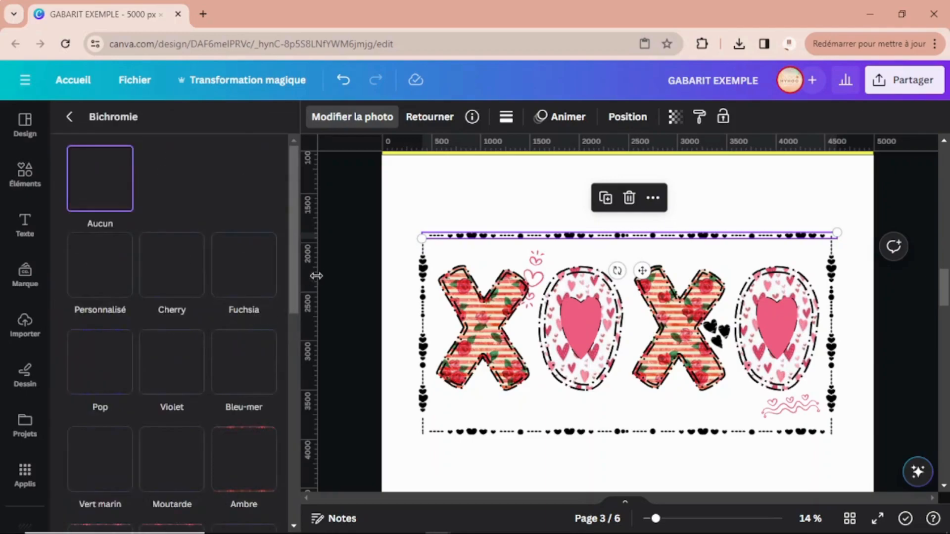
{"action": "scroll", "coordinate": [149, 386], "scroll_direction": "down", "scroll_amount": 5}
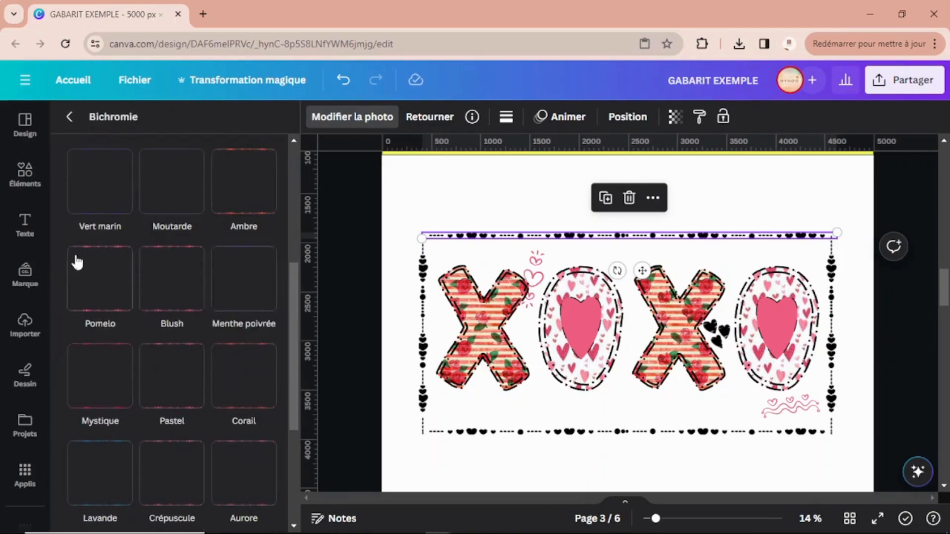
{"action": "scroll", "coordinate": [192, 313], "scroll_direction": "up", "scroll_amount": 1}
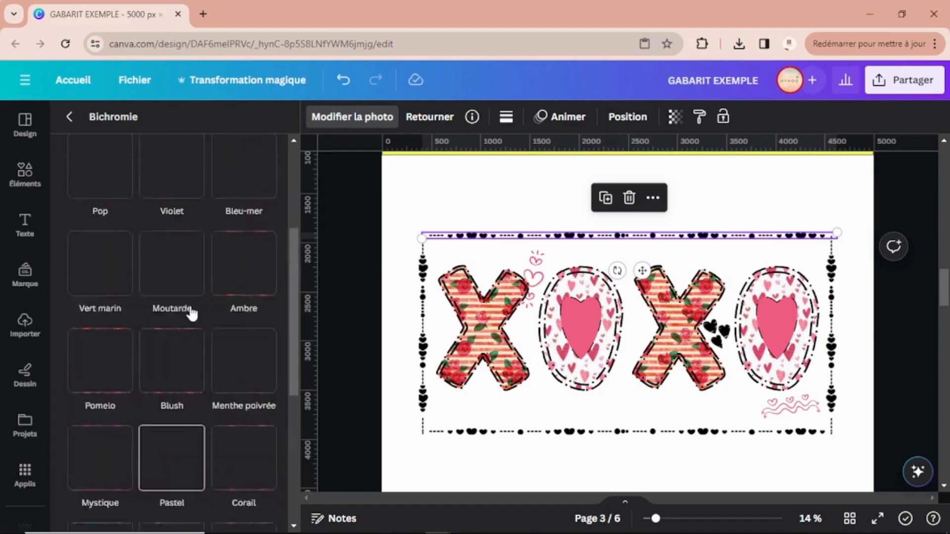
{"action": "scroll", "coordinate": [192, 313], "scroll_direction": "up", "scroll_amount": 3}
{"action": "left_click", "coordinate": [170, 407]}
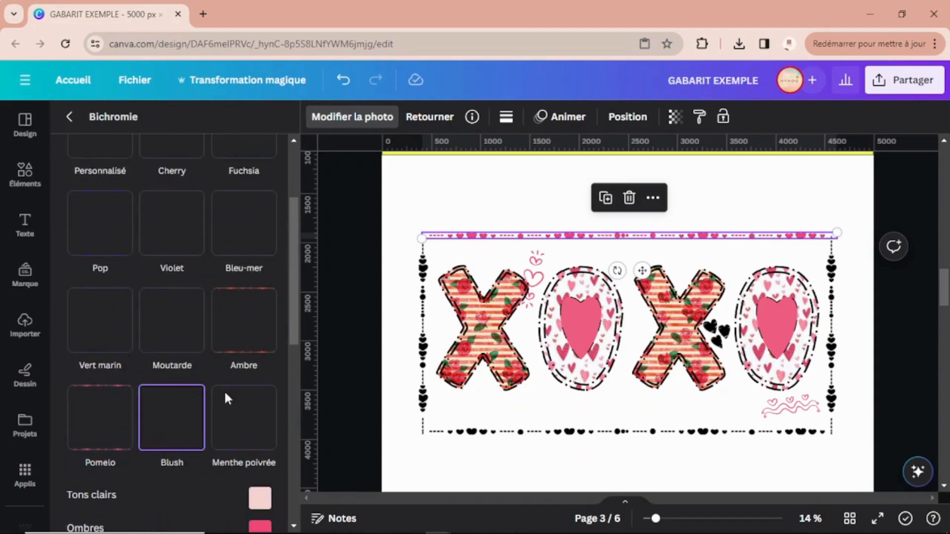
Set the duotone's light tones to pink #F05F82, sampled from the heart in the first O, and copy the colour code.
{"action": "scroll", "coordinate": [248, 373], "scroll_direction": "down", "scroll_amount": 2}
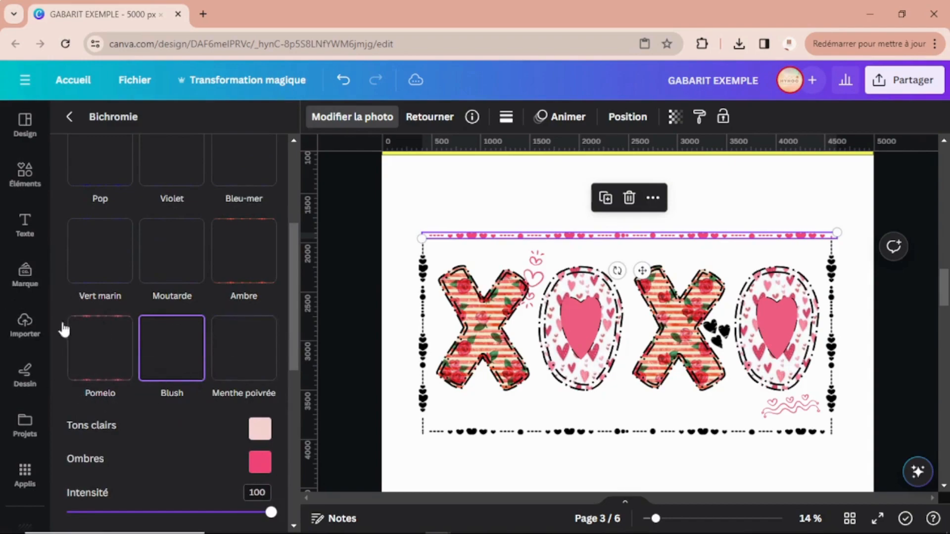
{"action": "scroll", "coordinate": [202, 364], "scroll_direction": "down", "scroll_amount": 3}
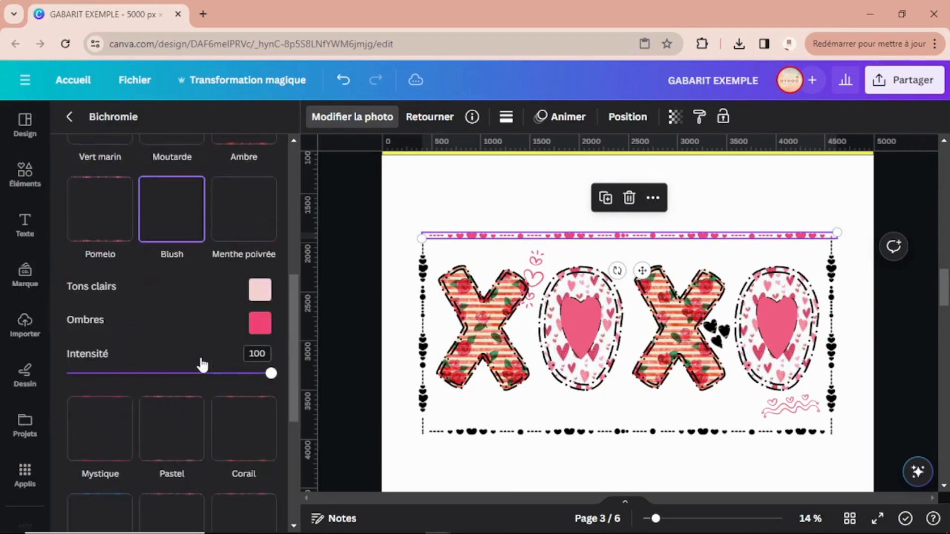
{"action": "left_click", "coordinate": [261, 291]}
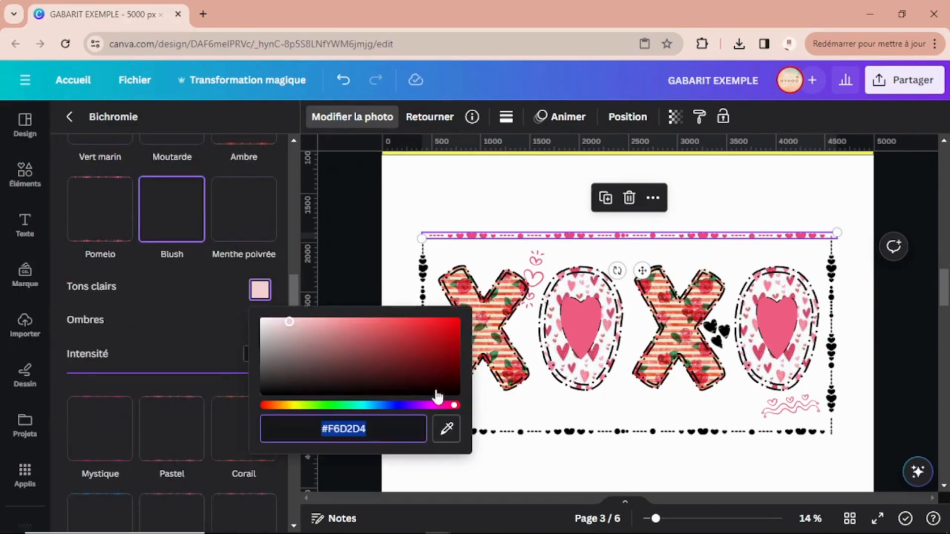
{"action": "left_click", "coordinate": [446, 429]}
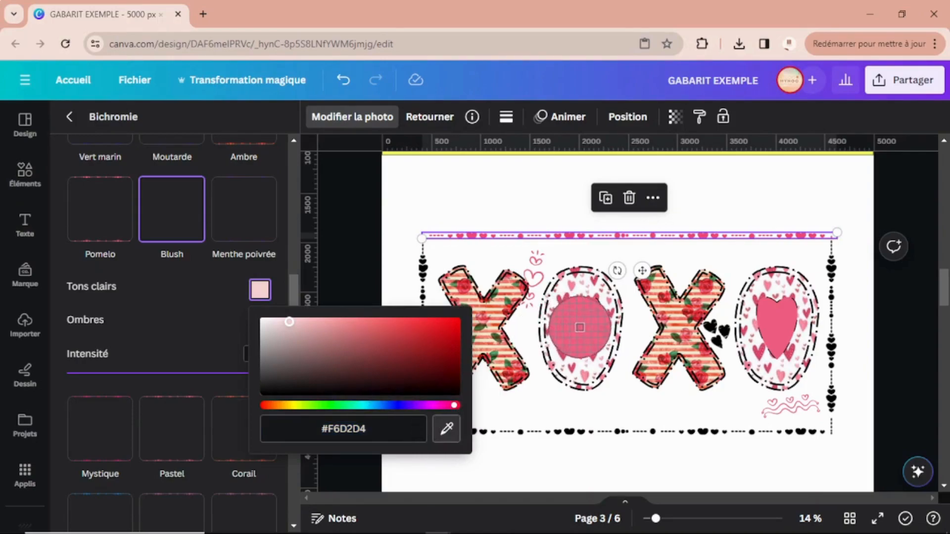
{"action": "left_click", "coordinate": [580, 329]}
{"action": "left_click", "coordinate": [380, 428]}
{"action": "left_click", "coordinate": [290, 425]}
{"action": "left_click_drag", "start_coordinate": [375, 430], "coordinate": [272, 430]}
{"action": "key", "text": "ctrl+c"}
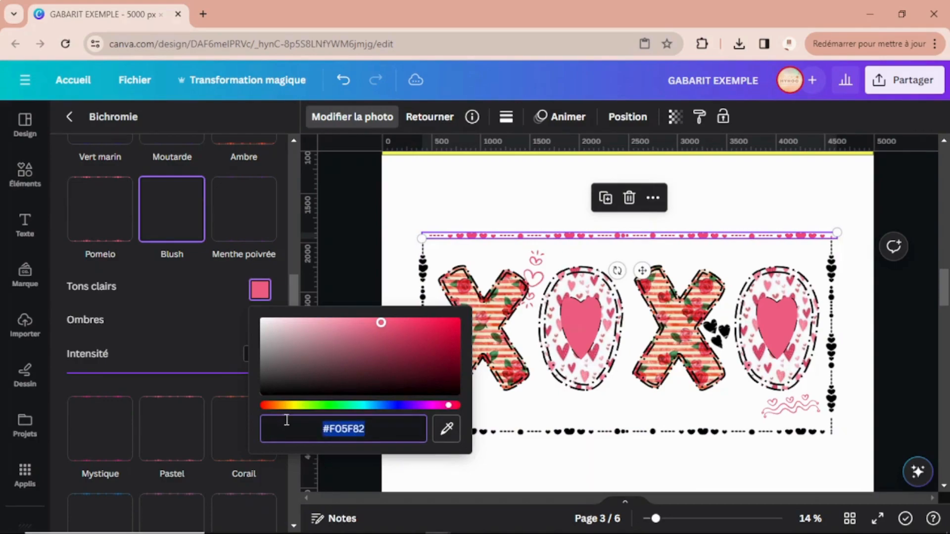
Reopen the upper border line's duotone settings and set its shadows to the copied pink #F05F82.
{"action": "scroll", "coordinate": [286, 424], "scroll_direction": "down", "scroll_amount": 3}
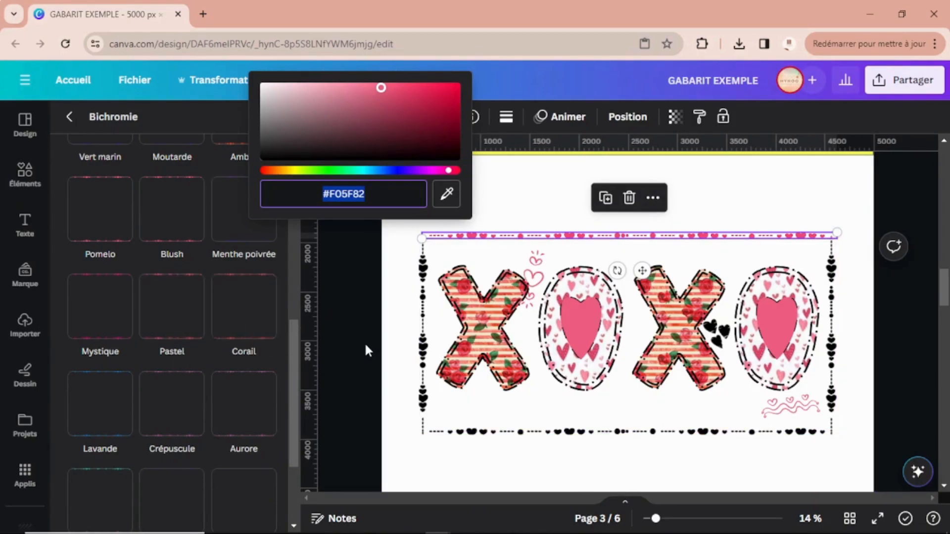
{"action": "left_click", "coordinate": [580, 304]}
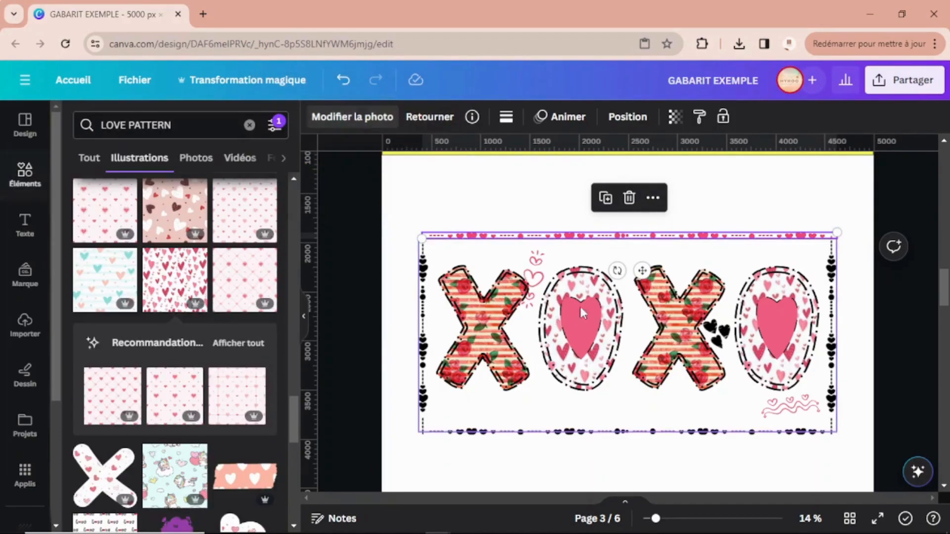
{"action": "left_click", "coordinate": [352, 118]}
{"action": "scroll", "coordinate": [240, 421], "scroll_direction": "down", "scroll_amount": 5}
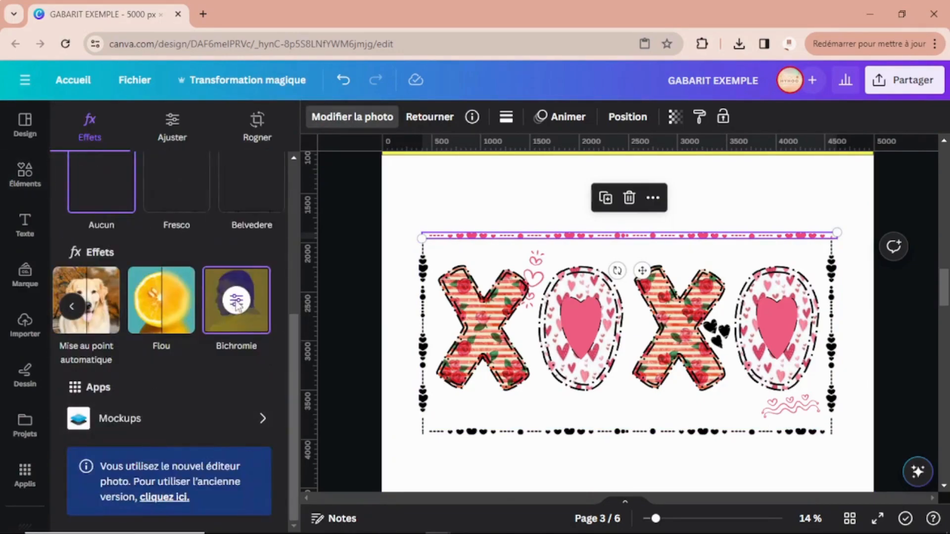
{"action": "left_click", "coordinate": [258, 324]}
{"action": "left_click", "coordinate": [260, 380]}
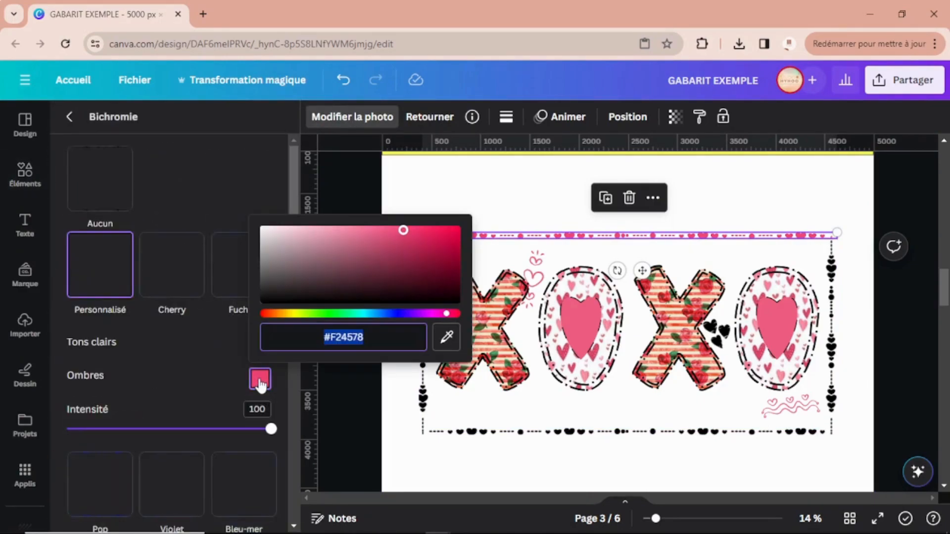
{"action": "key", "text": "ctrl+v"}
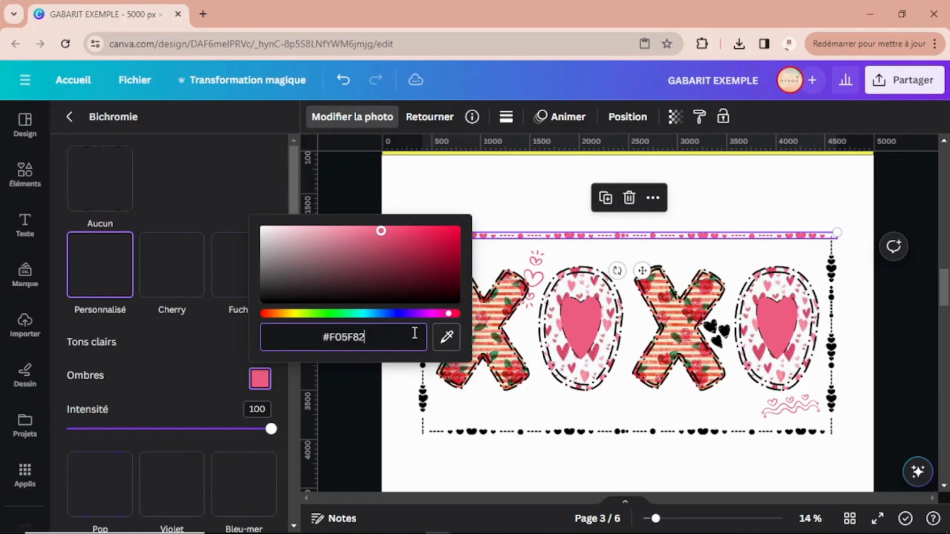
{"action": "left_click", "coordinate": [559, 167]}
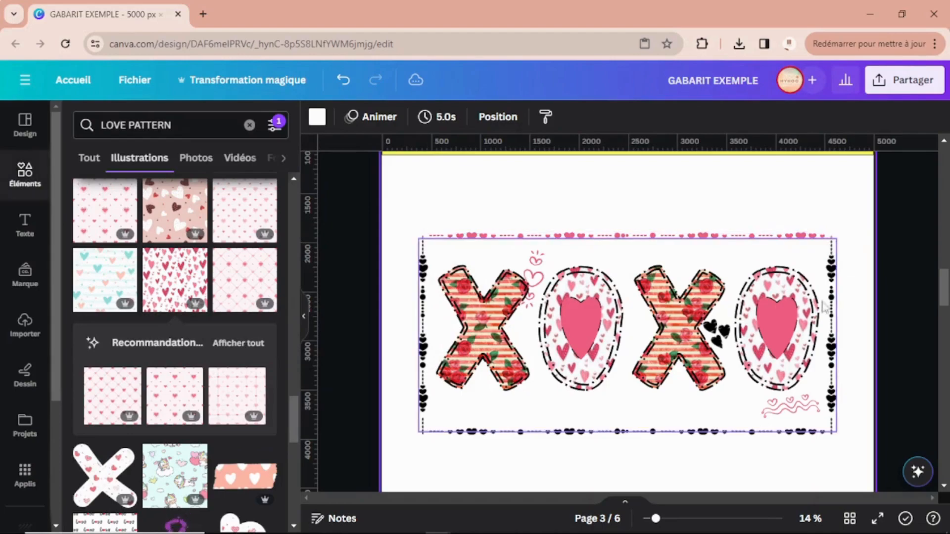
Copy the upper border line's pink style onto the side borders and the lower border line.
{"action": "left_click", "coordinate": [653, 236]}
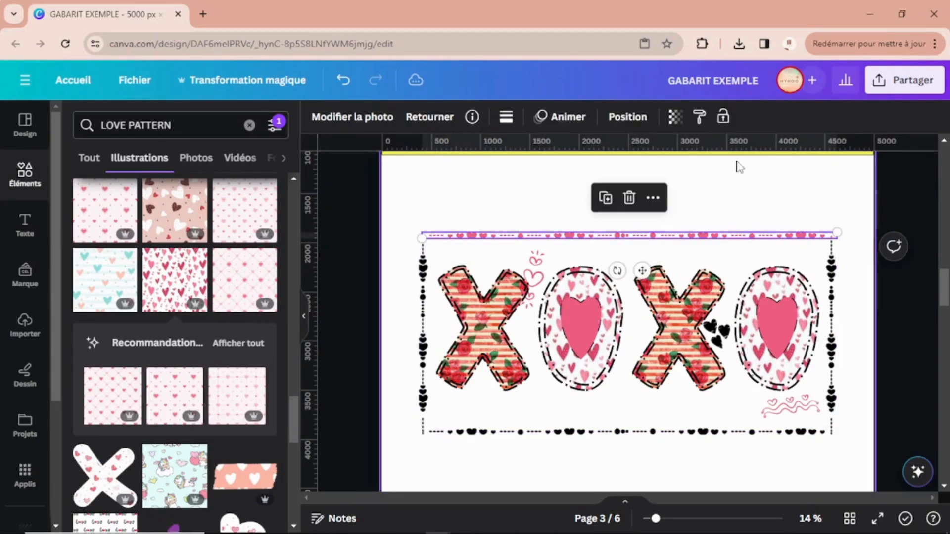
{"action": "left_click", "coordinate": [699, 117]}
{"action": "left_click", "coordinate": [423, 267]}
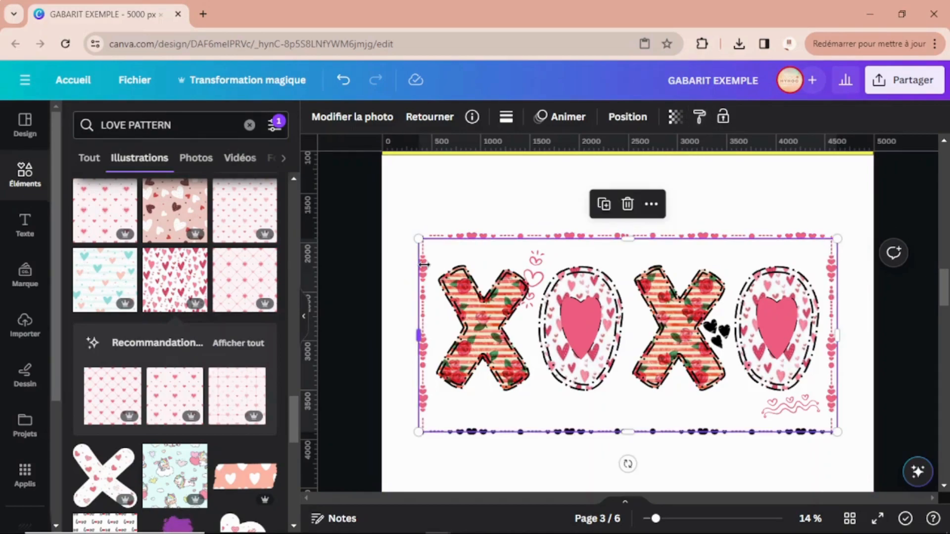
{"action": "left_click", "coordinate": [699, 117]}
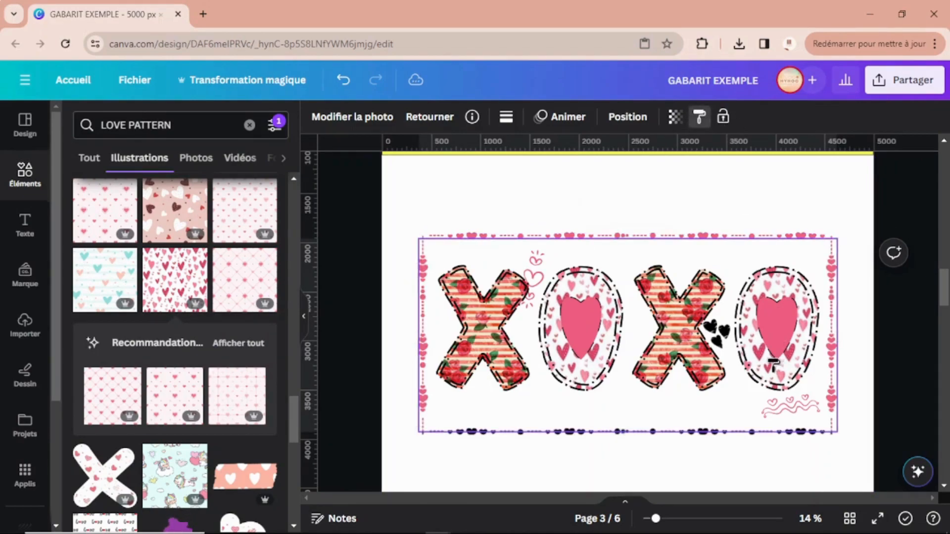
{"action": "left_click", "coordinate": [705, 433]}
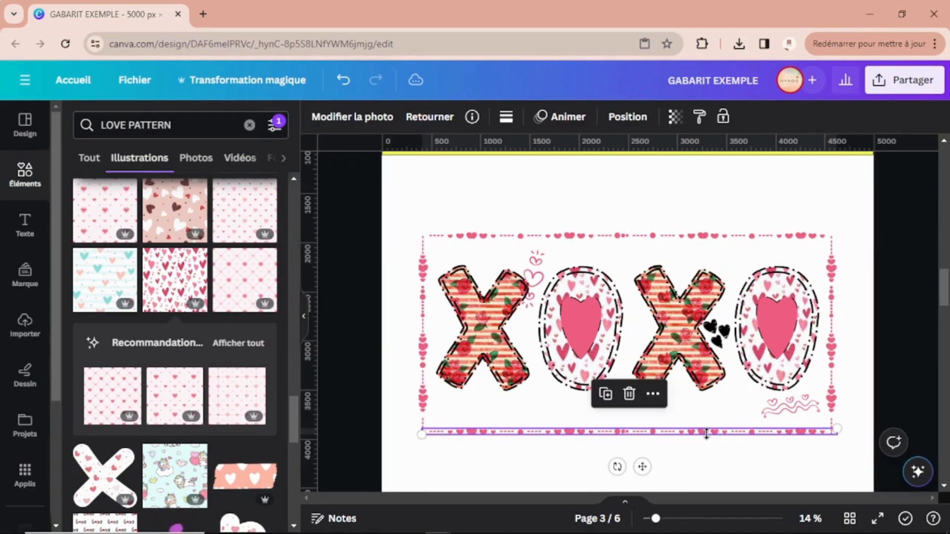
{"action": "left_click", "coordinate": [803, 215]}
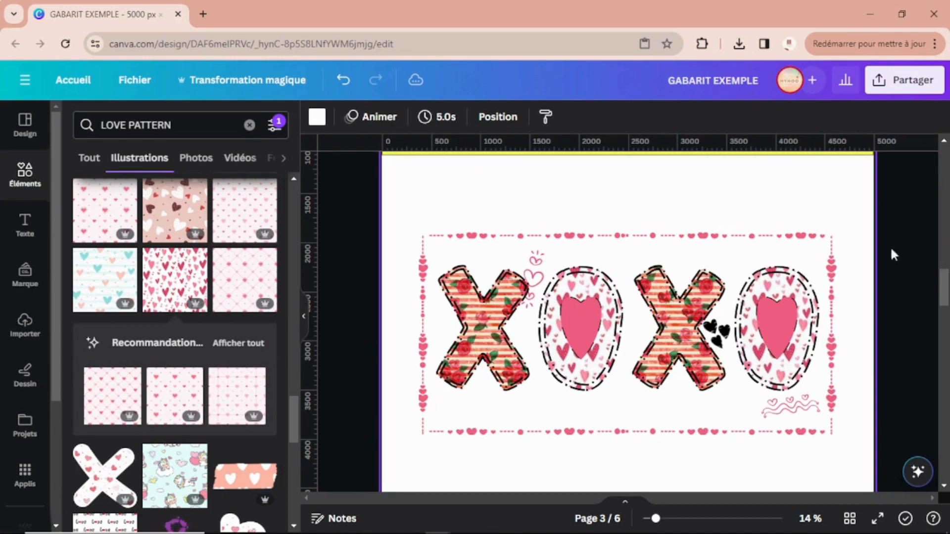
Undo the pink style applied to the lower border line and the side borders.
{"action": "left_click", "coordinate": [344, 81]}
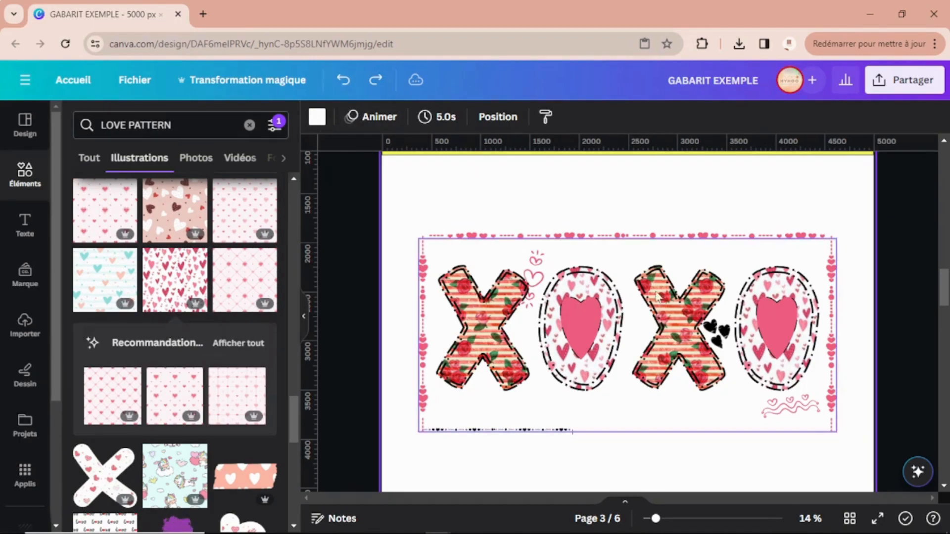
{"action": "left_click", "coordinate": [594, 236]}
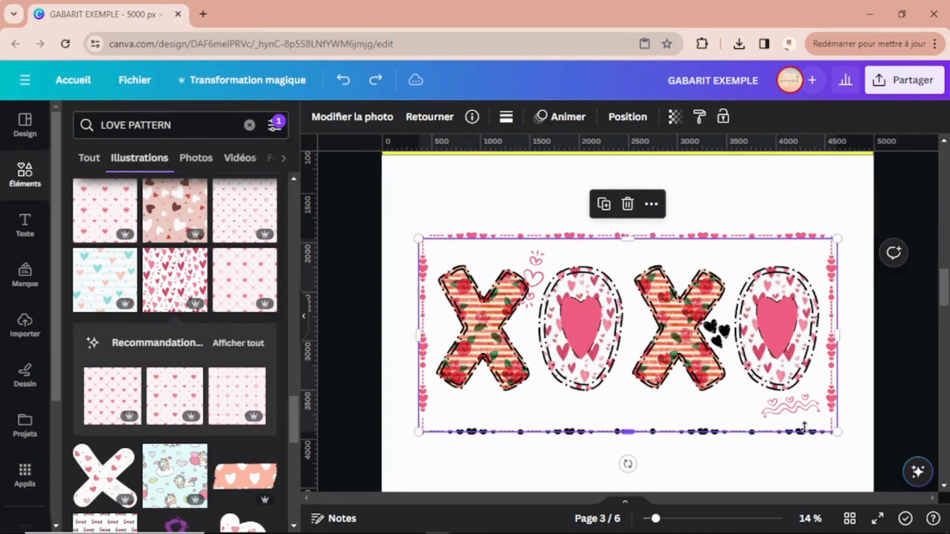
{"action": "left_click", "coordinate": [343, 80]}
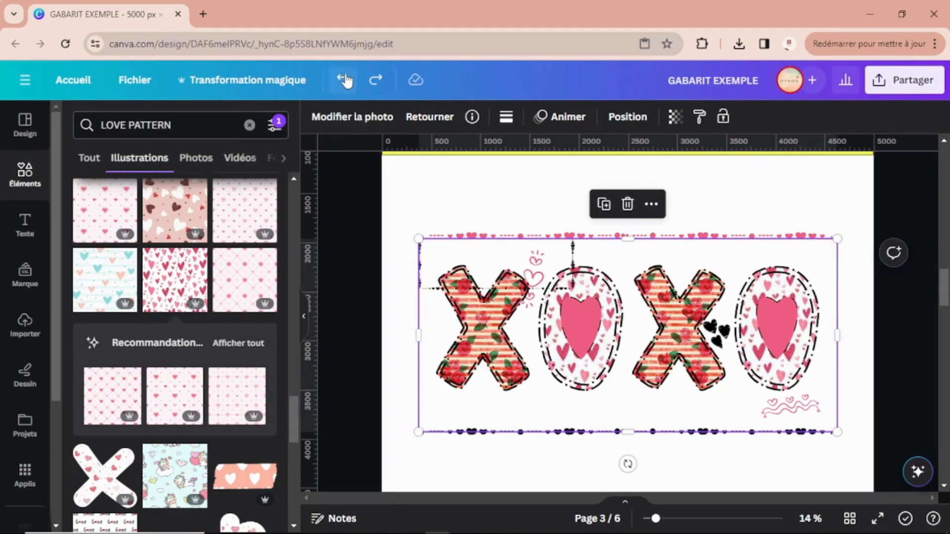
{"action": "left_click", "coordinate": [543, 201]}
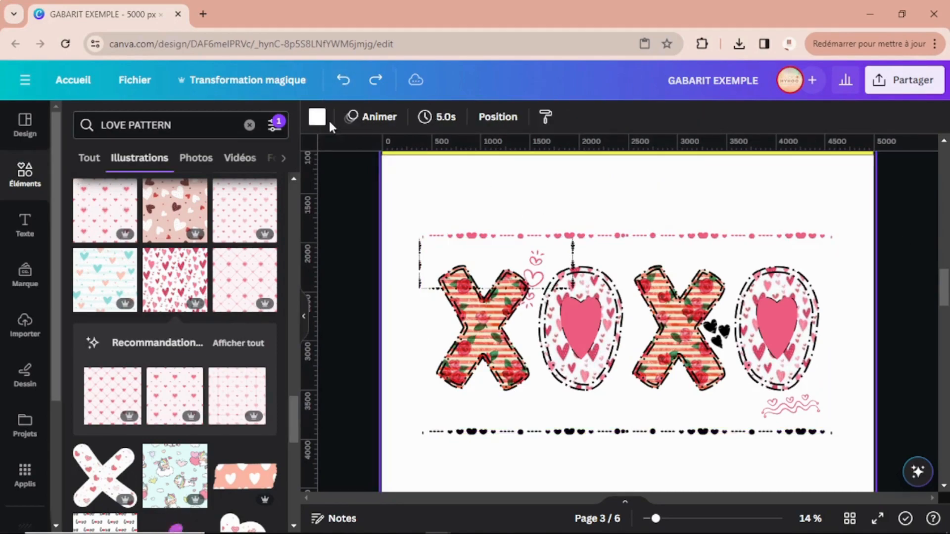
{"action": "left_click", "coordinate": [344, 81]}
{"action": "left_click", "coordinate": [344, 81]}
{"action": "left_click", "coordinate": [344, 81]}
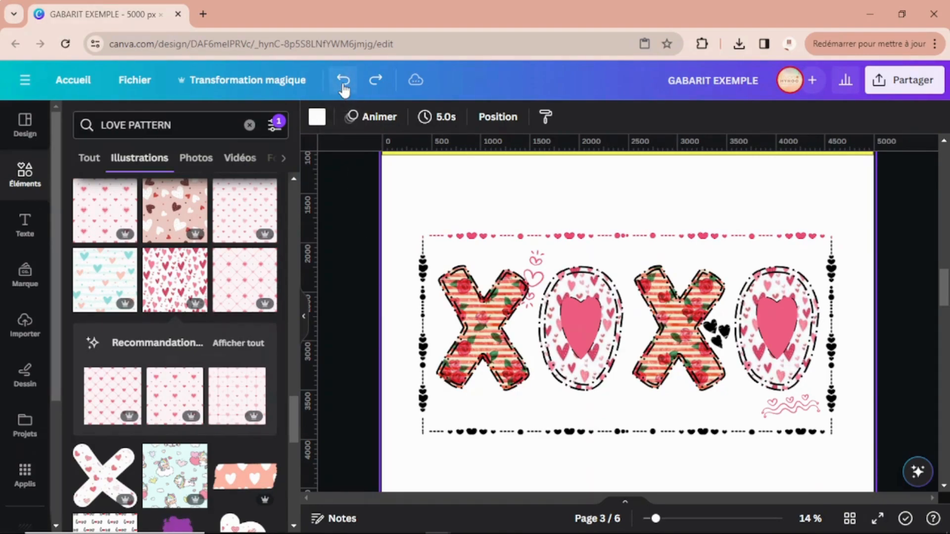
Copy the black side borders' style onto the pink border line above the letters.
{"action": "left_click", "coordinate": [422, 297]}
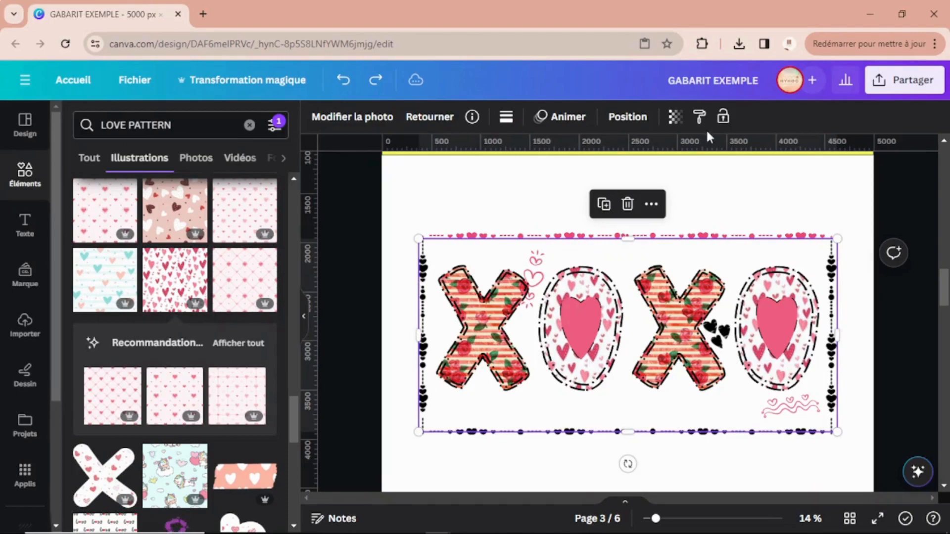
{"action": "left_click", "coordinate": [712, 236]}
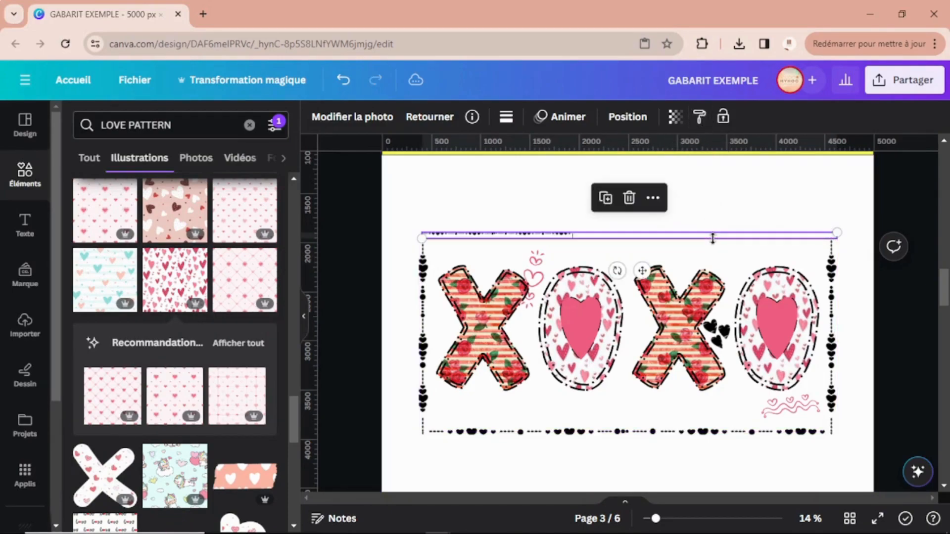
{"action": "left_click", "coordinate": [881, 349]}
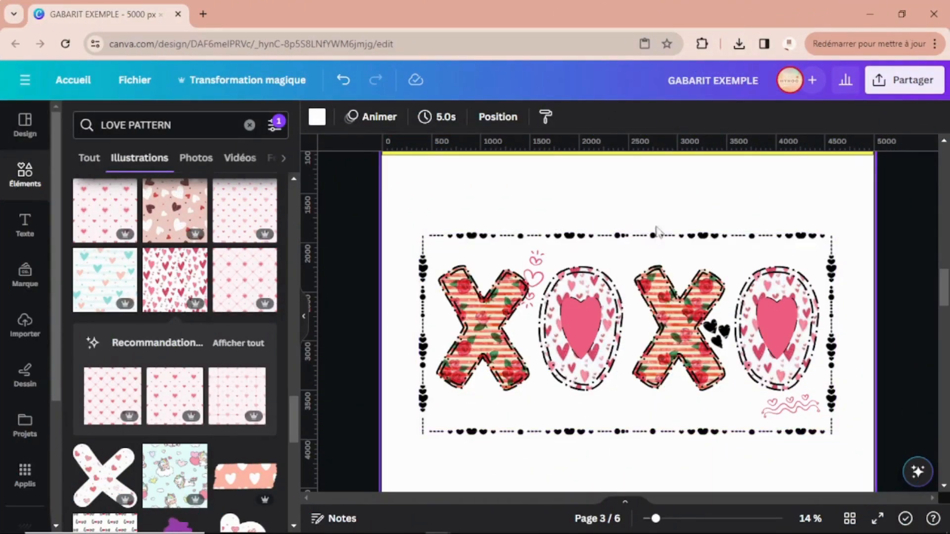
{"action": "scroll", "coordinate": [793, 368], "scroll_direction": "up", "scroll_amount": 3}
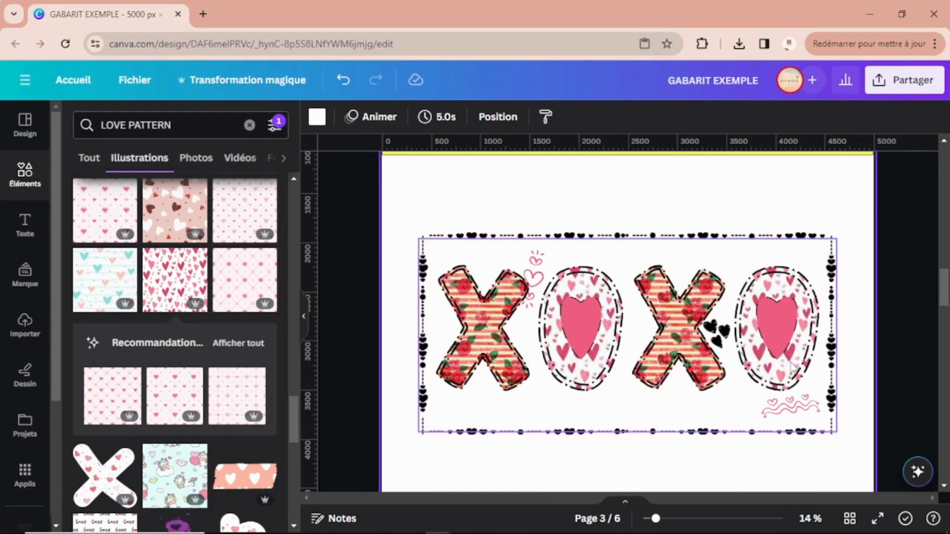
{"action": "scroll", "coordinate": [760, 346], "scroll_direction": "up", "scroll_amount": 3}
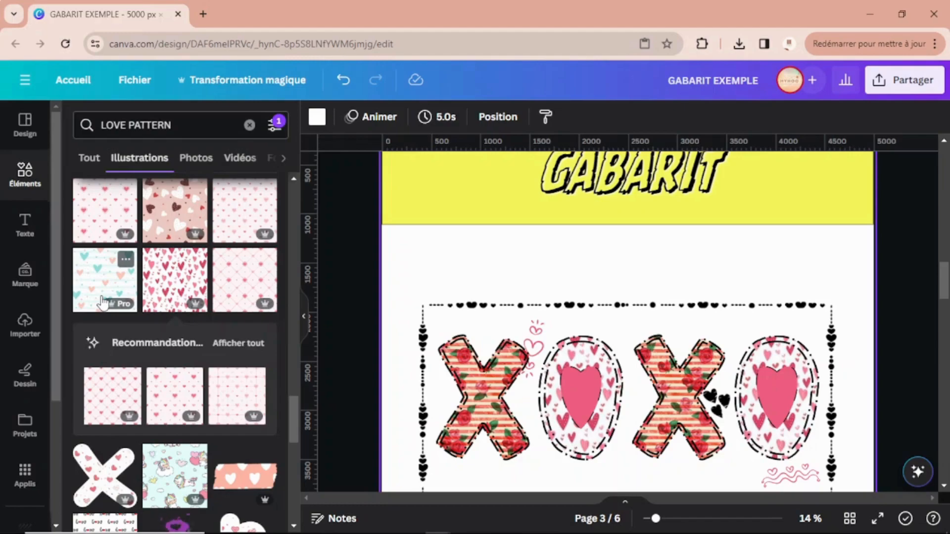
{"action": "scroll", "coordinate": [608, 354], "scroll_direction": "up", "scroll_amount": 1}
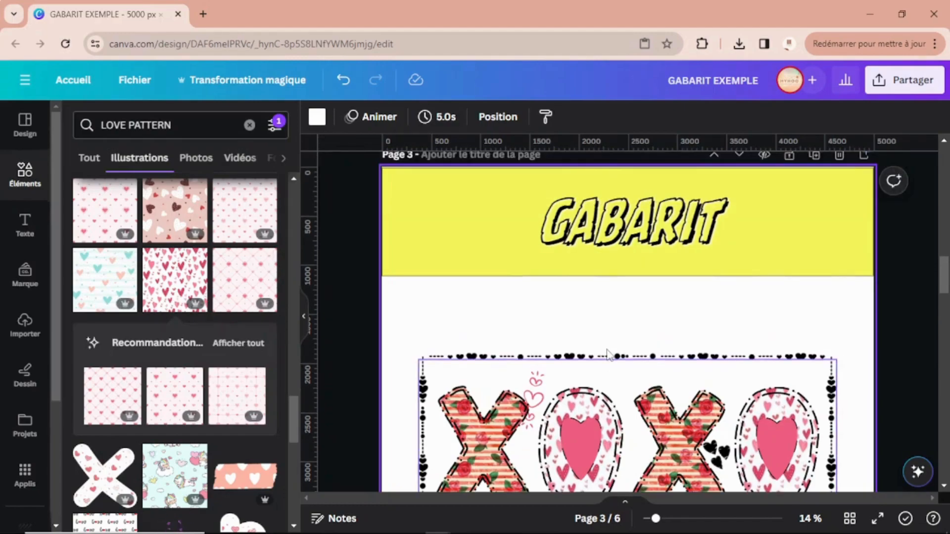
Duplicate page 3 containing the GABARIT banner and the patterned XOXO design.
{"action": "scroll", "coordinate": [643, 297], "scroll_direction": "down", "scroll_amount": 1}
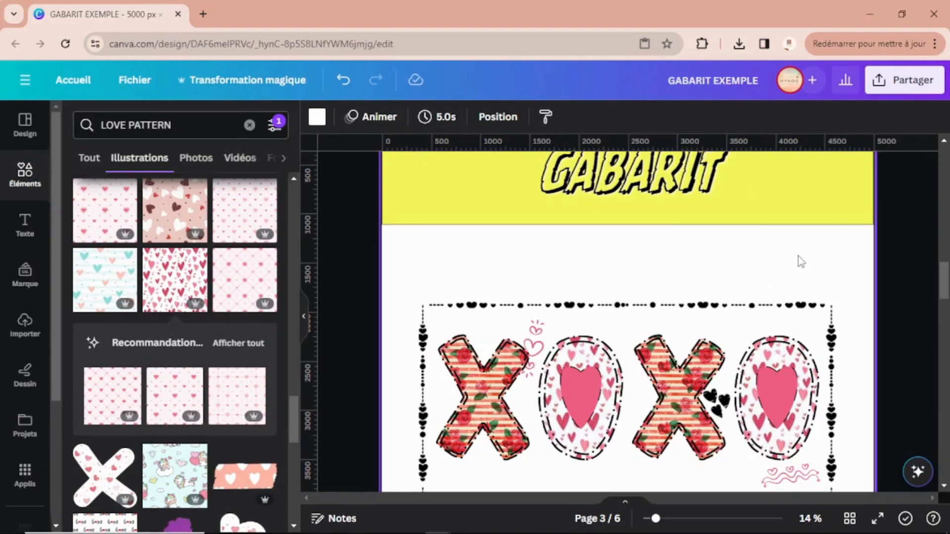
{"action": "scroll", "coordinate": [797, 261], "scroll_direction": "up", "scroll_amount": 3}
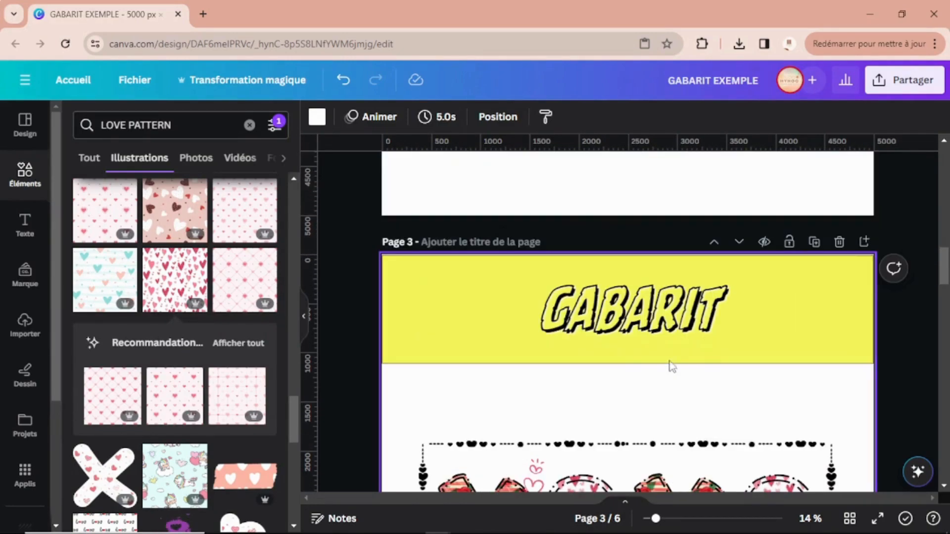
{"action": "left_click", "coordinate": [813, 242]}
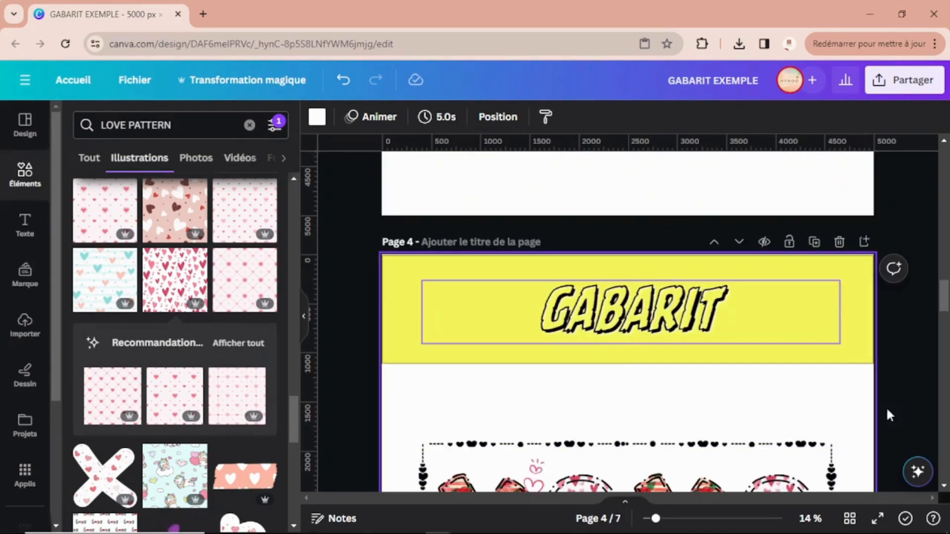
Delete the yellow banner and its GABARIT title from the duplicated page 4, keeping only the XOXO design.
{"action": "scroll", "coordinate": [771, 371], "scroll_direction": "down", "scroll_amount": 3}
{"action": "scroll", "coordinate": [771, 371], "scroll_direction": "up", "scroll_amount": 3}
{"action": "left_click_drag", "start_coordinate": [422, 304], "coordinate": [776, 303]}
{"action": "key", "text": "Delete"}
{"action": "scroll", "coordinate": [786, 324], "scroll_direction": "down", "scroll_amount": 3}
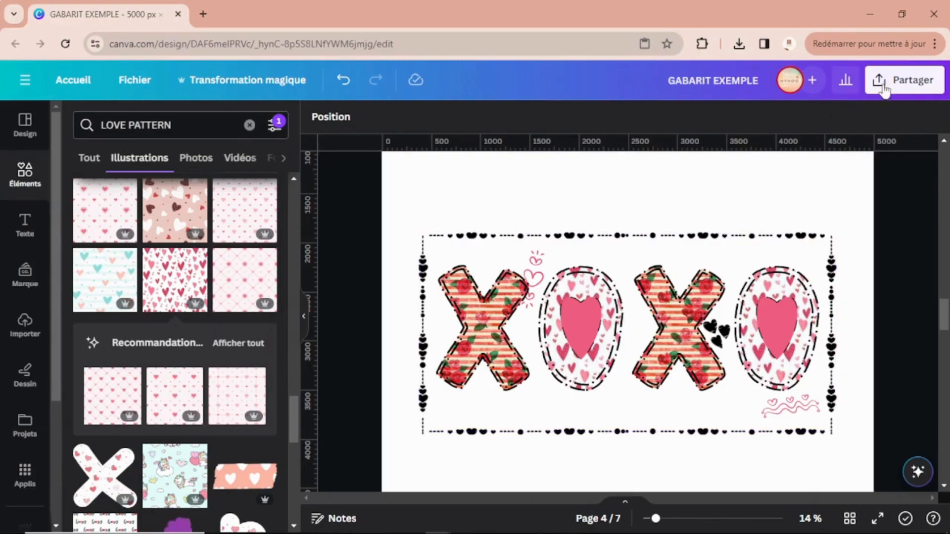
Open the design's download settings and limit the page selection to page 4 only.
{"action": "left_click", "coordinate": [904, 80]}
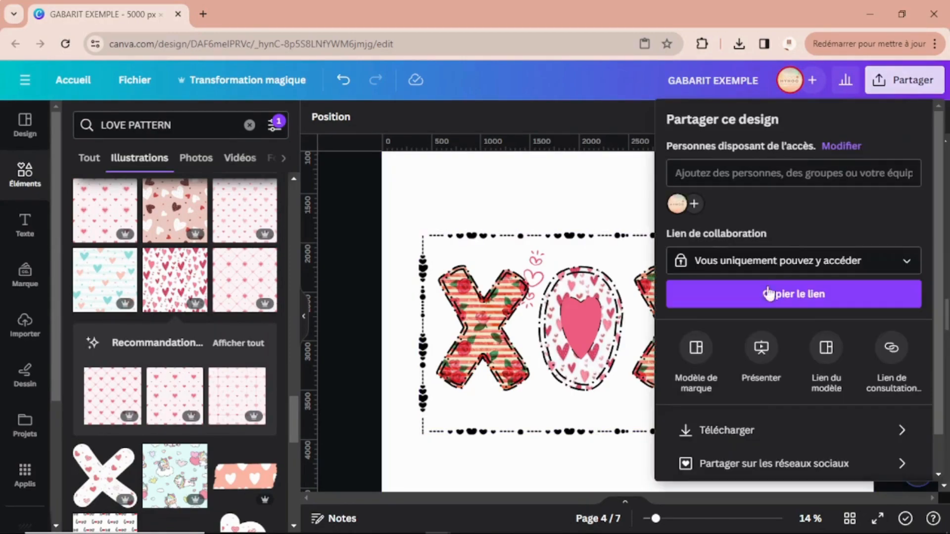
{"action": "left_click", "coordinate": [763, 430]}
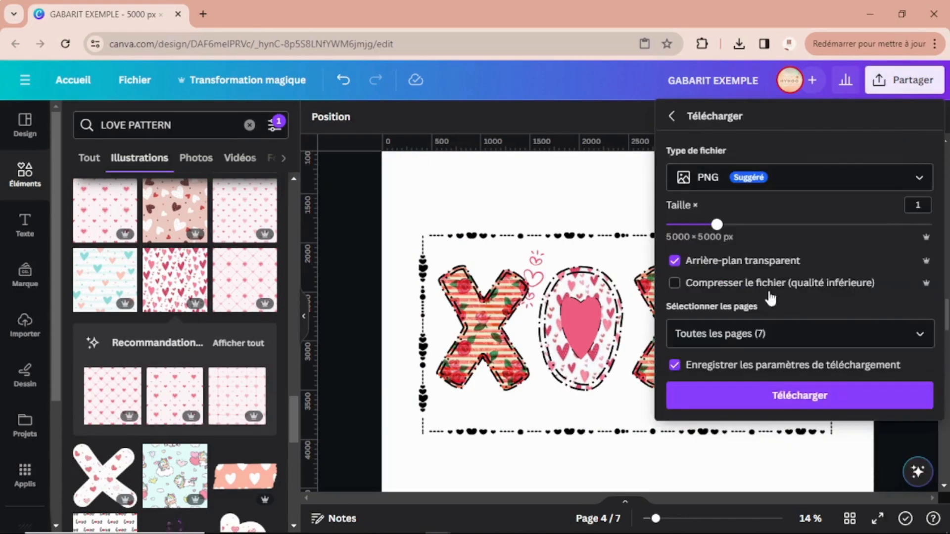
{"action": "left_click", "coordinate": [761, 331]}
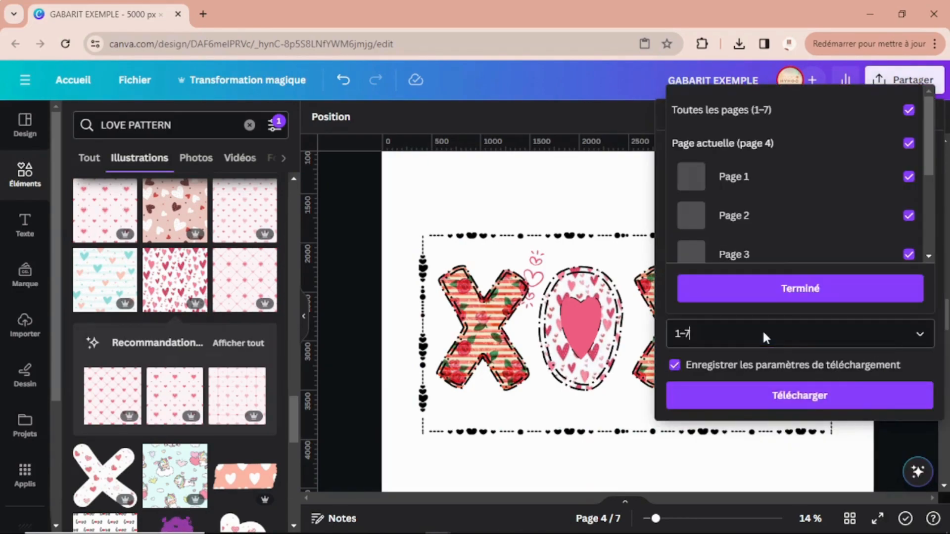
{"action": "left_click", "coordinate": [768, 113]}
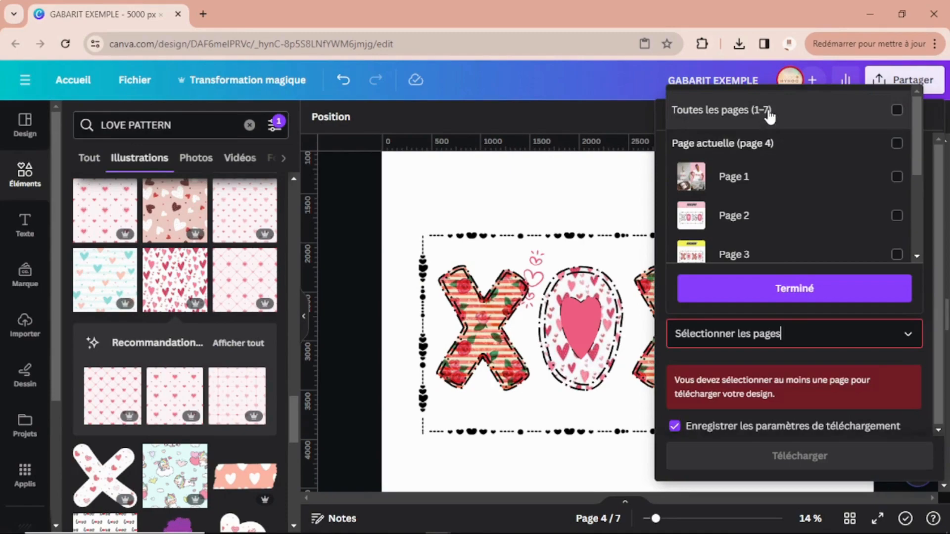
{"action": "scroll", "coordinate": [762, 164], "scroll_direction": "down", "scroll_amount": 1}
{"action": "scroll", "coordinate": [760, 186], "scroll_direction": "down", "scroll_amount": 3}
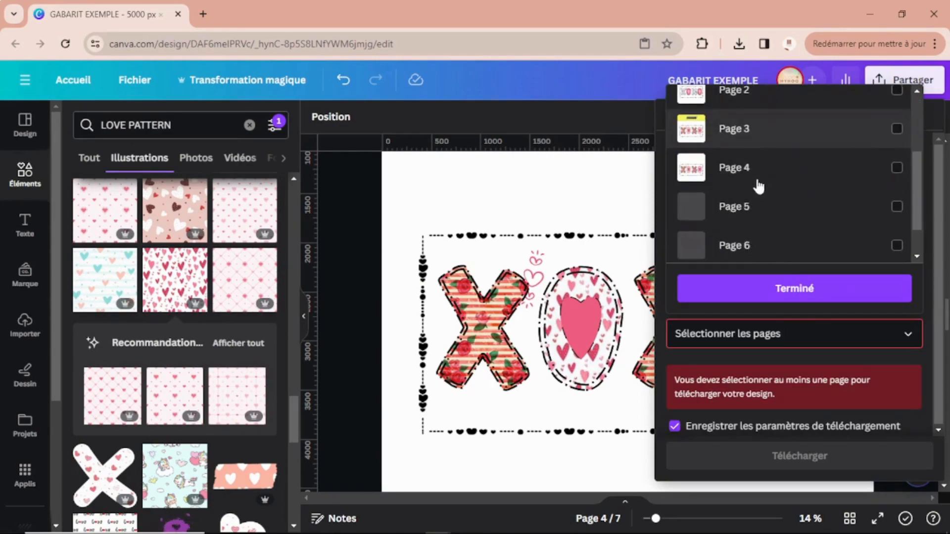
{"action": "scroll", "coordinate": [908, 164], "scroll_direction": "down", "scroll_amount": 1}
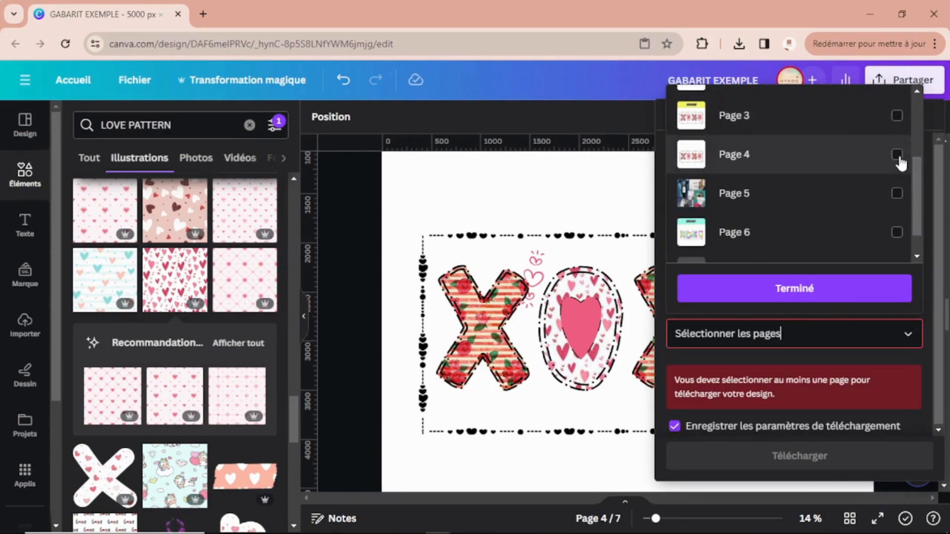
{"action": "left_click", "coordinate": [898, 156]}
{"action": "left_click", "coordinate": [812, 291]}
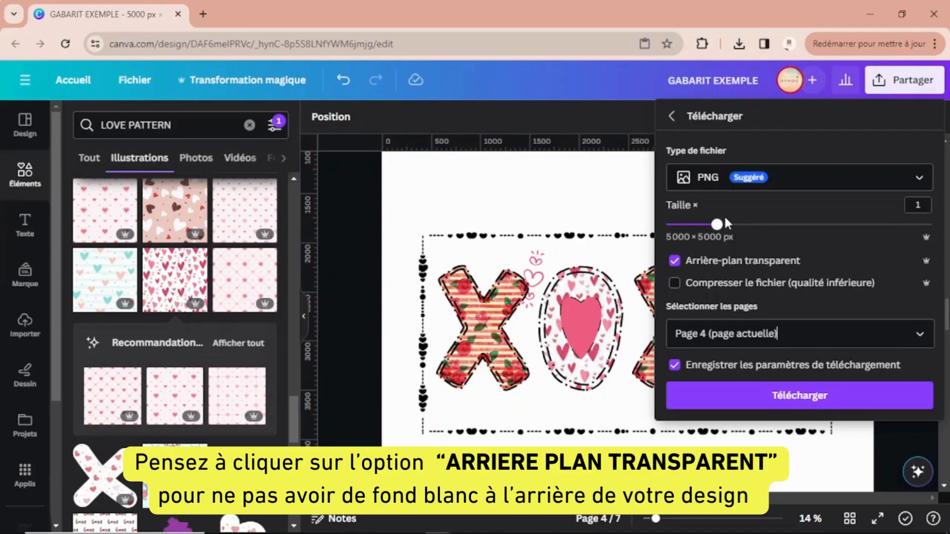
Download page 4 as a PNG with a transparent background and open the browser's recent downloads list.
{"action": "left_click", "coordinate": [786, 398]}
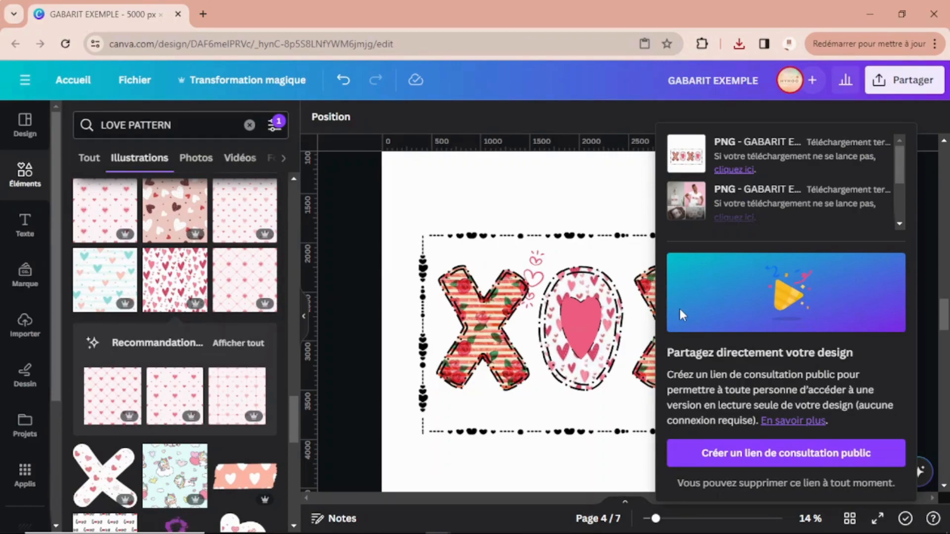
{"action": "left_click", "coordinate": [738, 43]}
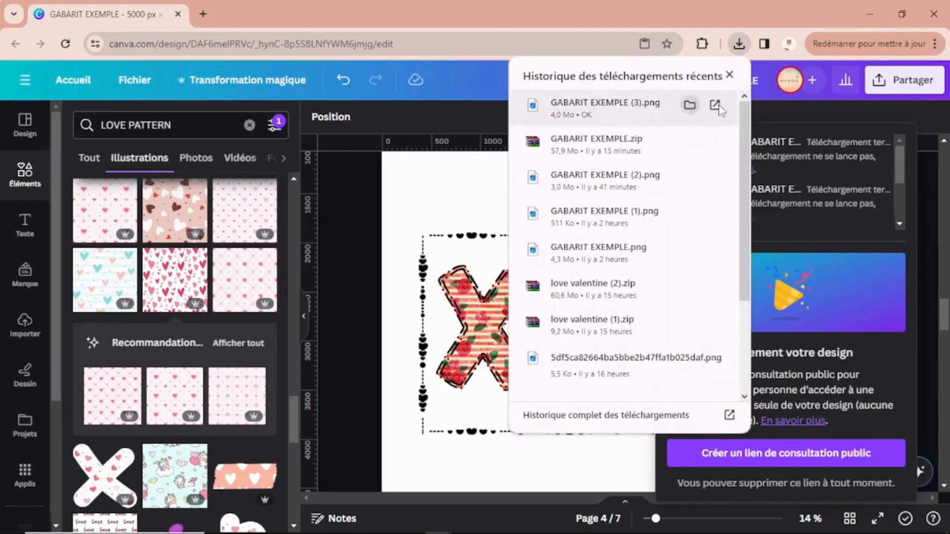